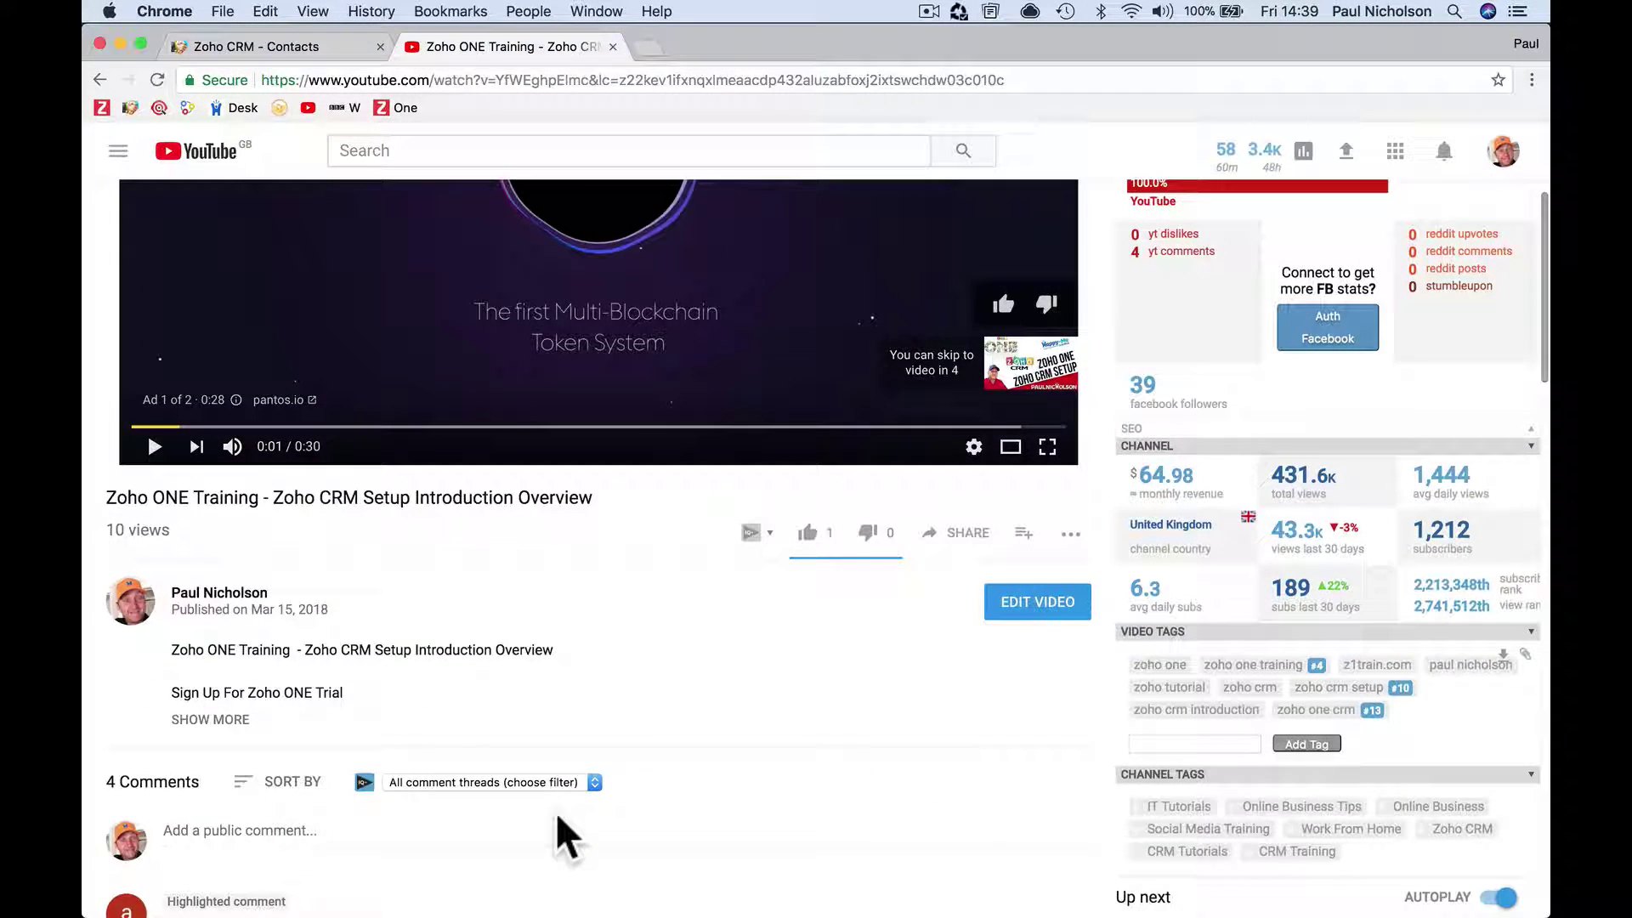
scroll(557, 816, "down", 3)
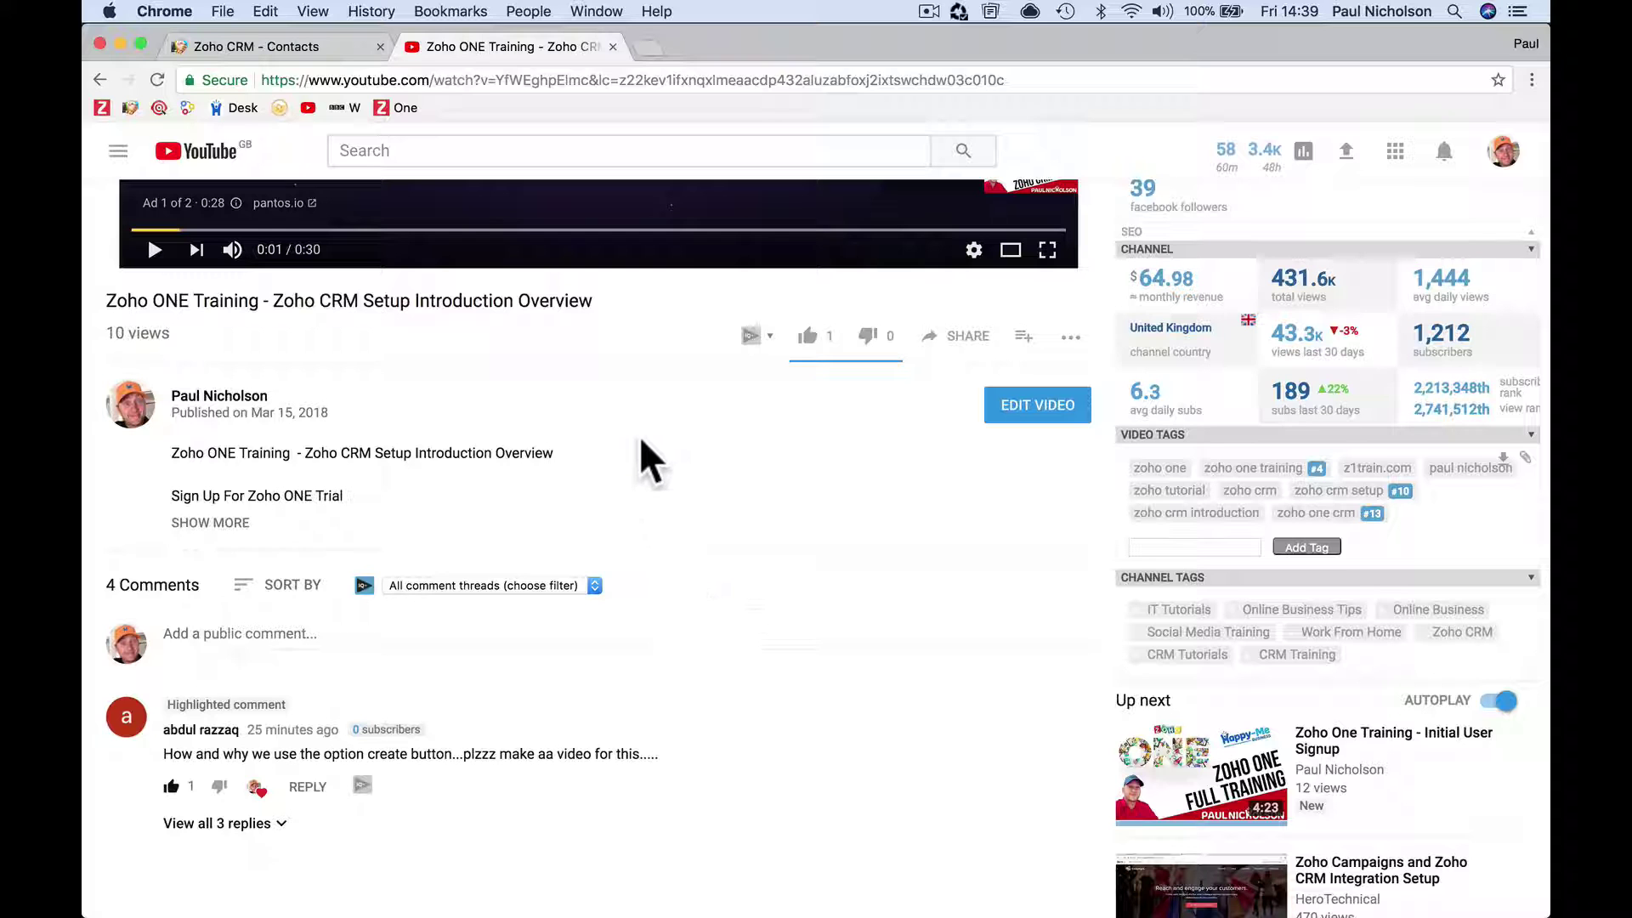
Move the YouTube training video tab out of Chrome to reveal the Zoho CRM Contacts list.
scroll(639, 436, "up", 5)
left_click_drag(612, 47, 614, 91)
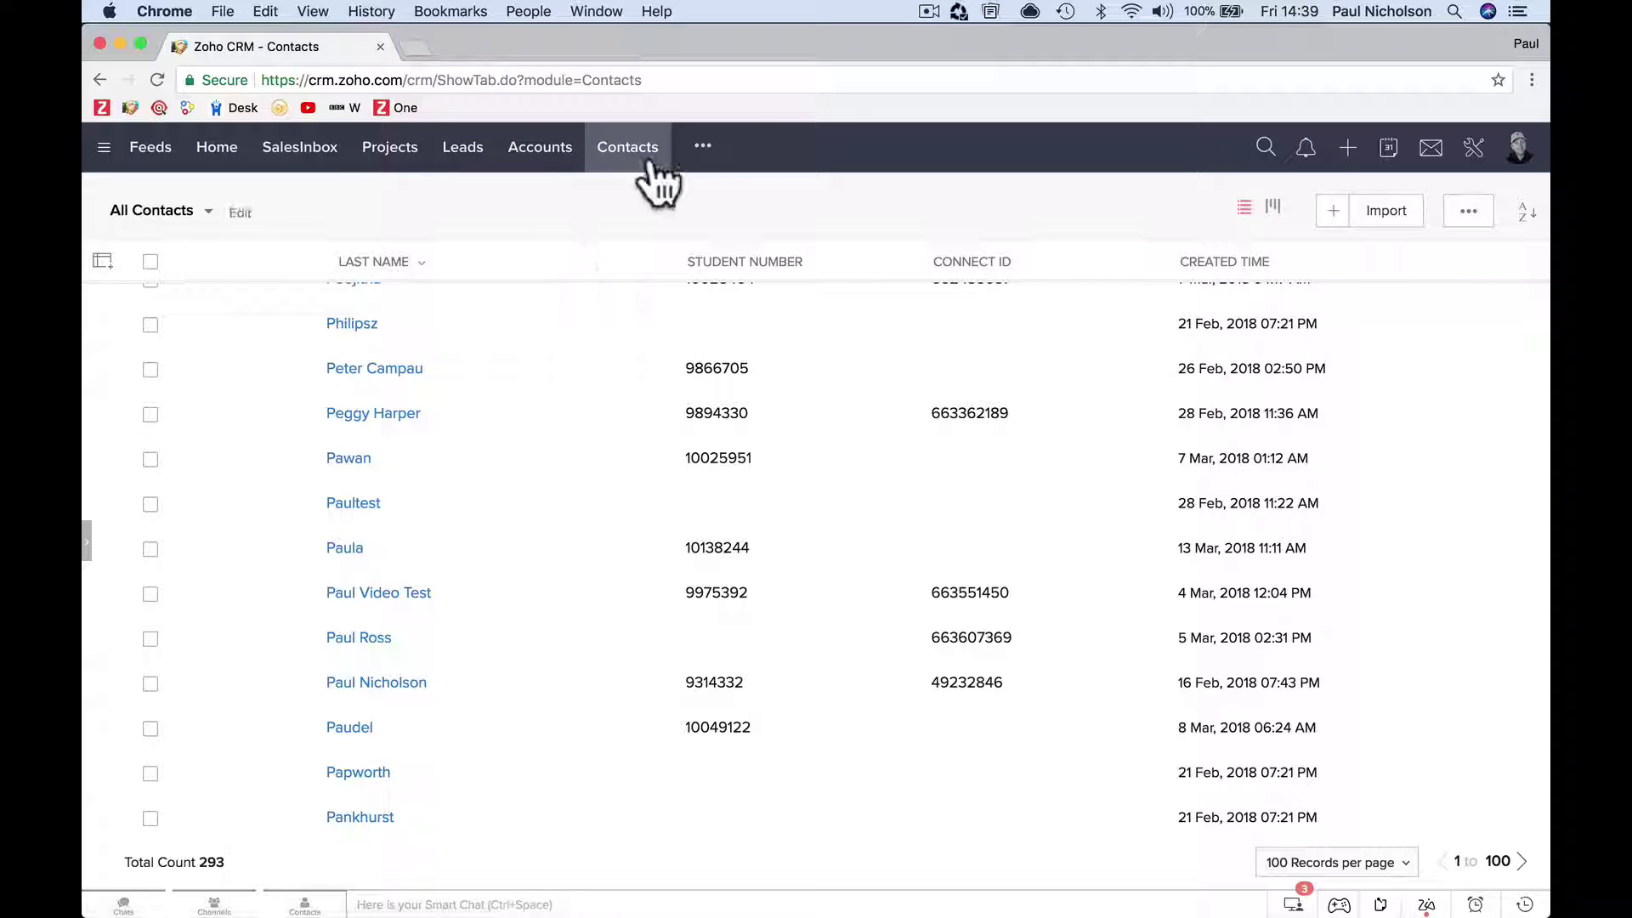
Open a contact's record and select its Student Number and Connect ID values.
scroll(553, 365, "up", 10)
scroll(473, 727, "down", 12)
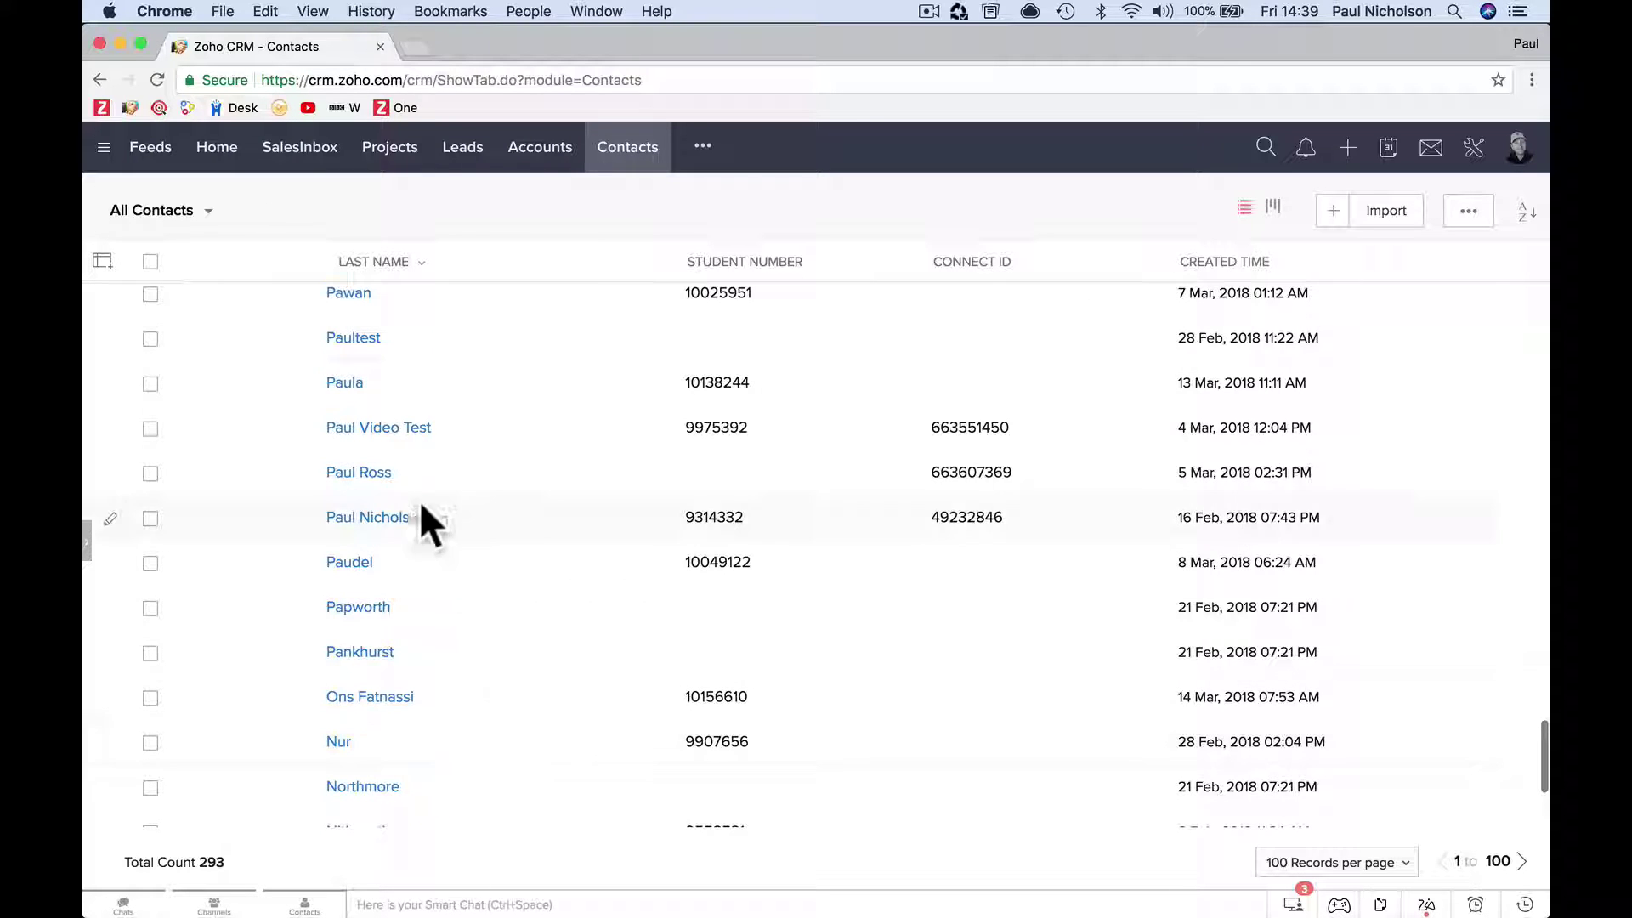
left_click(389, 518)
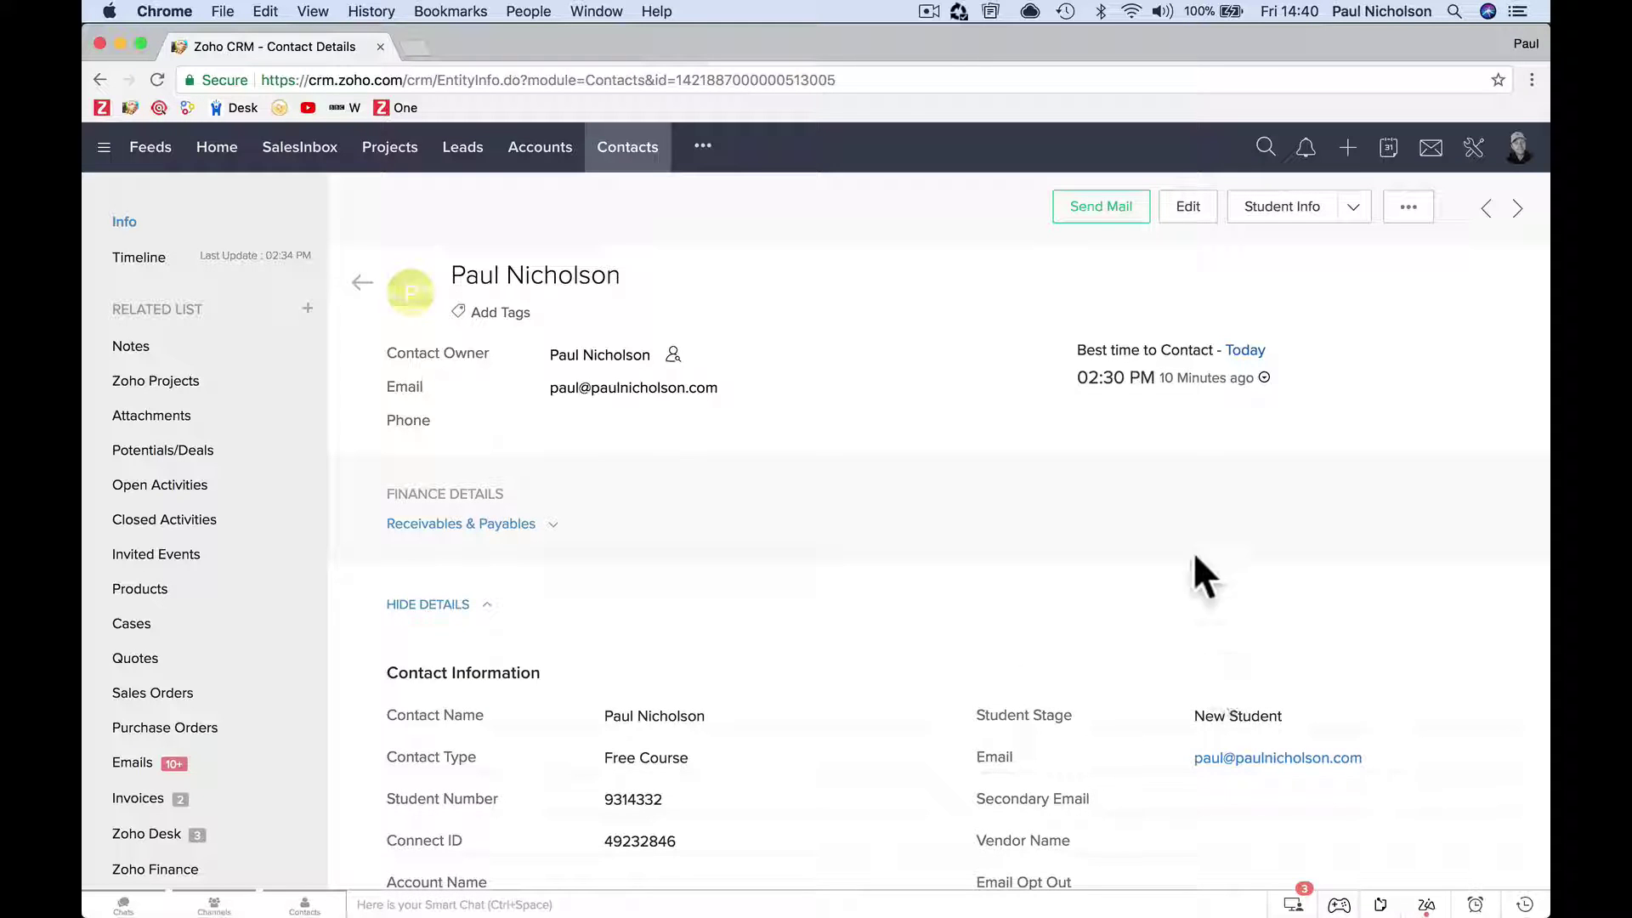
scroll(637, 795, "down", 3)
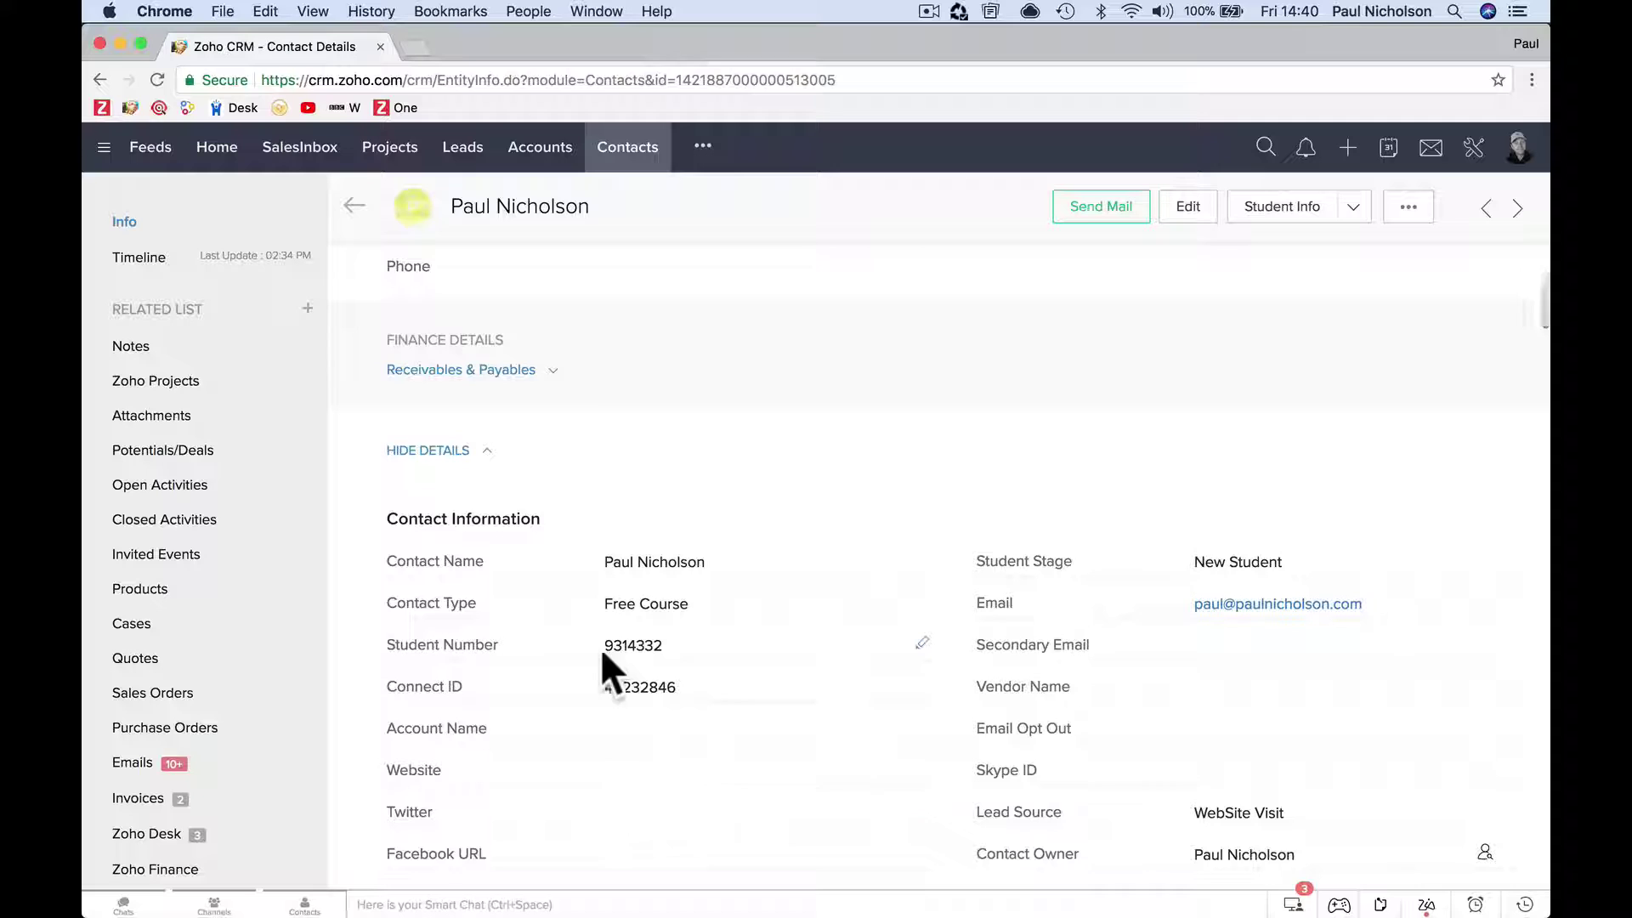
double_click(643, 646)
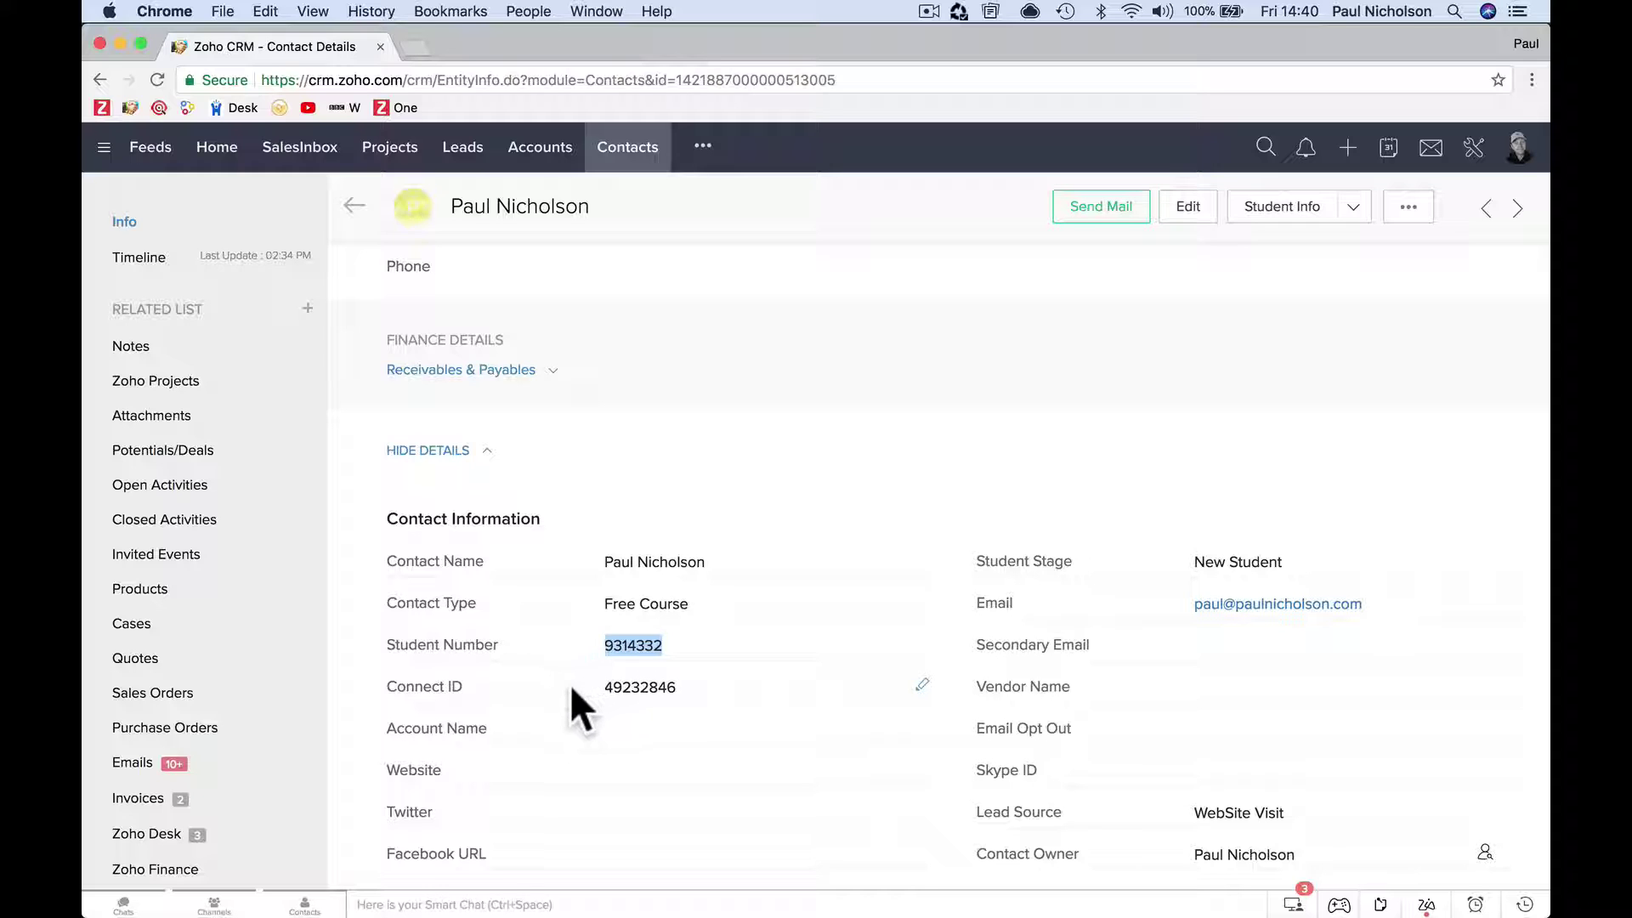
left_click_drag(571, 689, 693, 689)
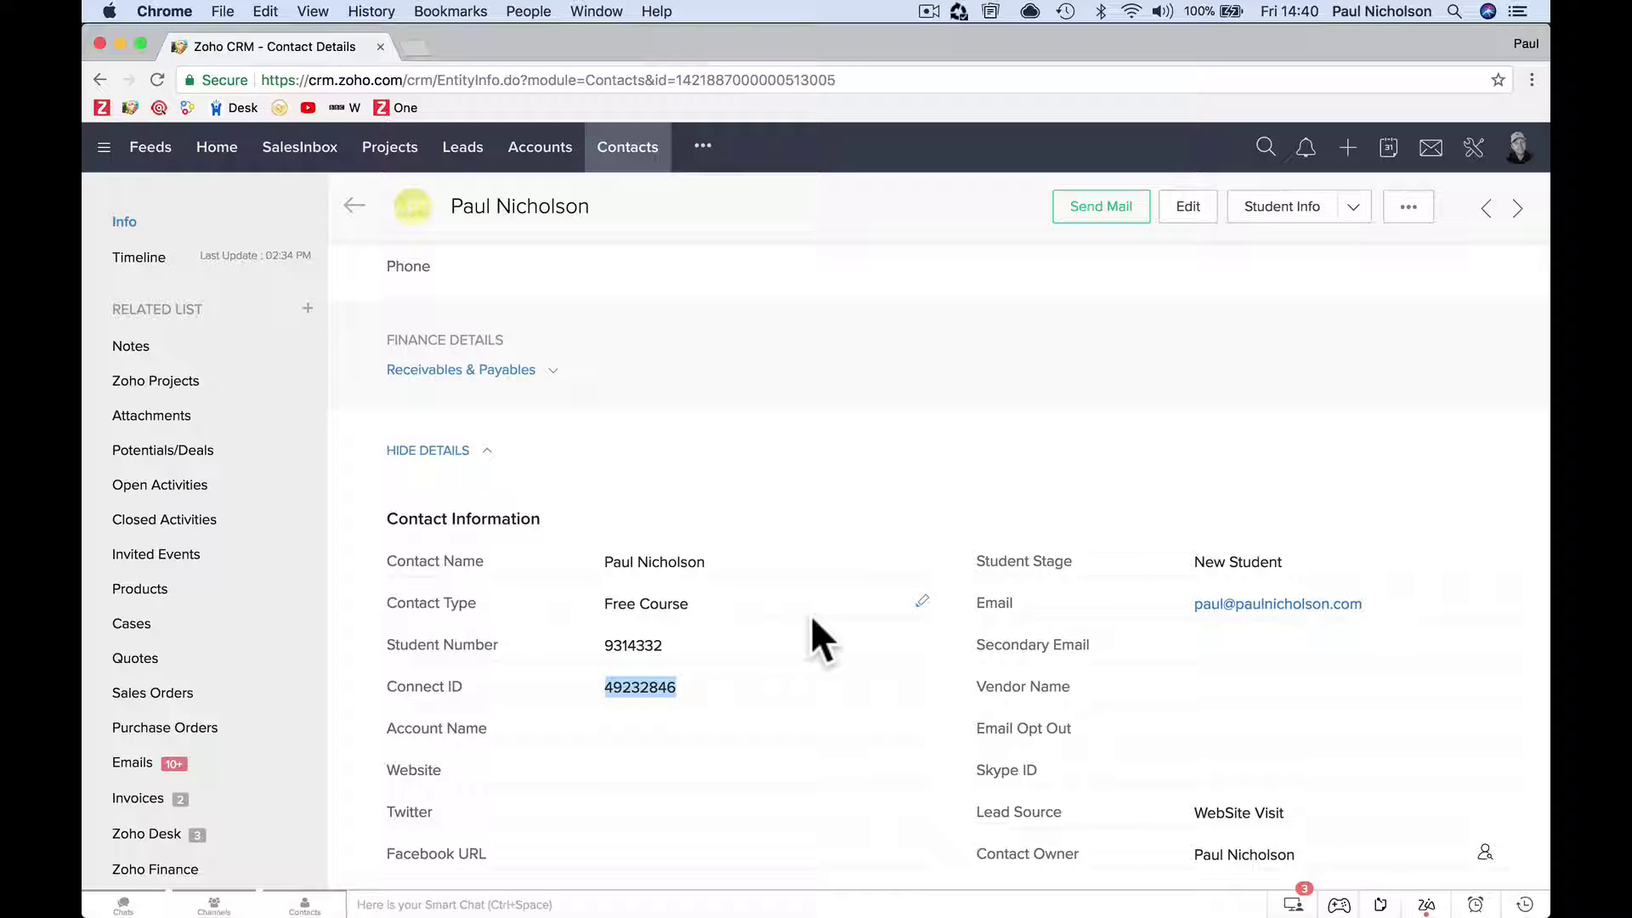
Try Student Info, close its 'Page not found' tab, then launch the Connect Profile button instead.
left_click(1353, 212)
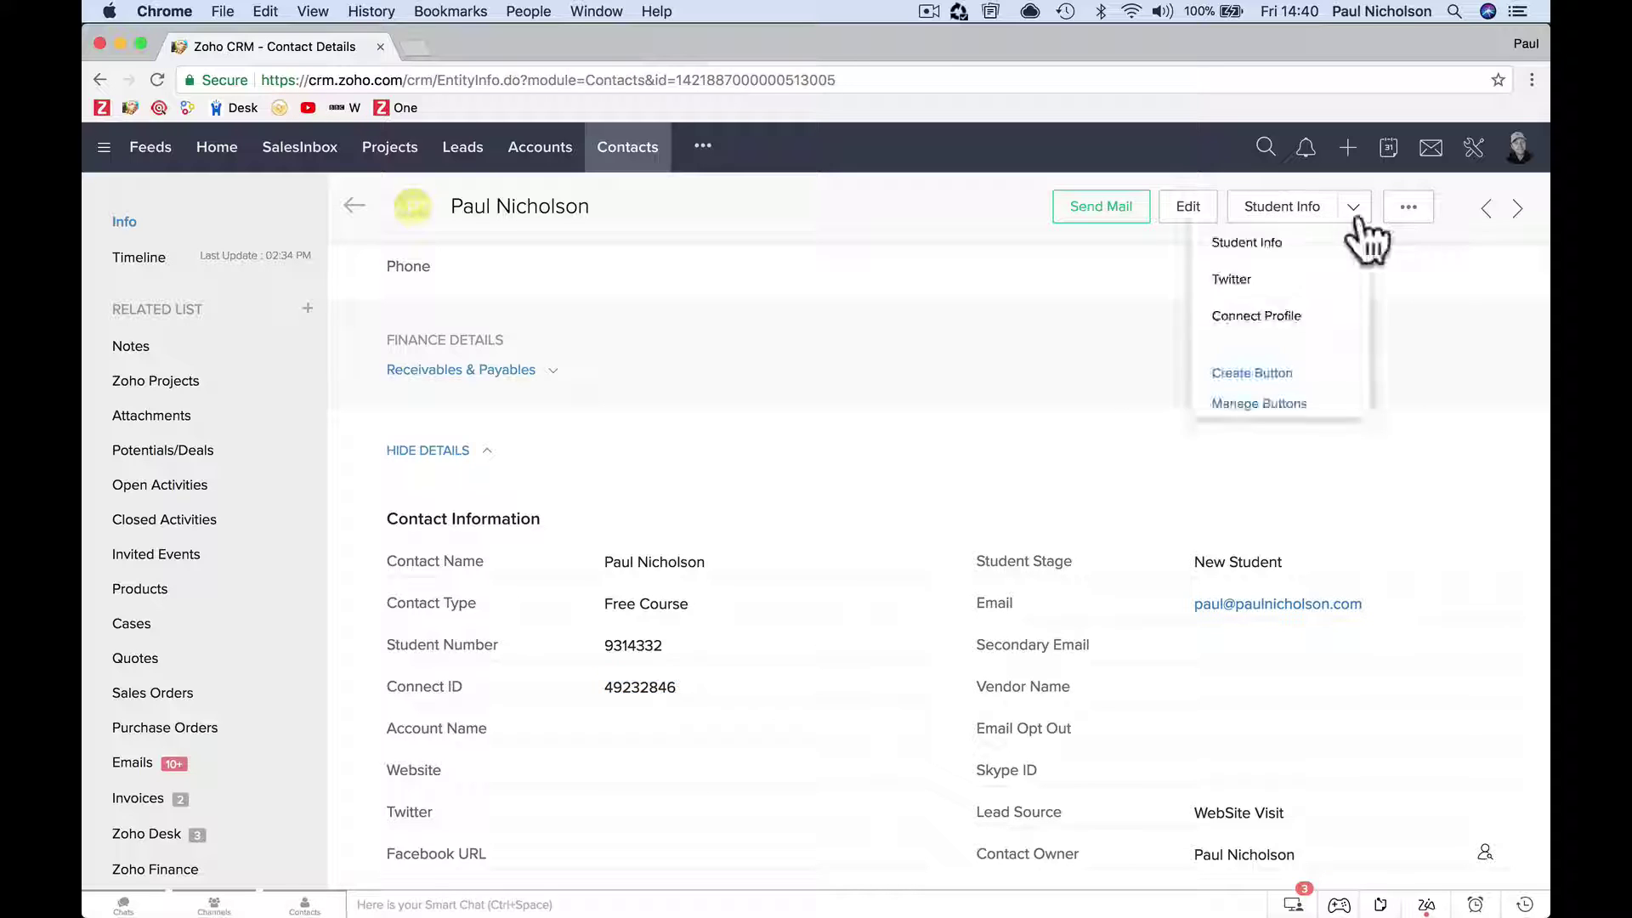
left_click(1232, 316)
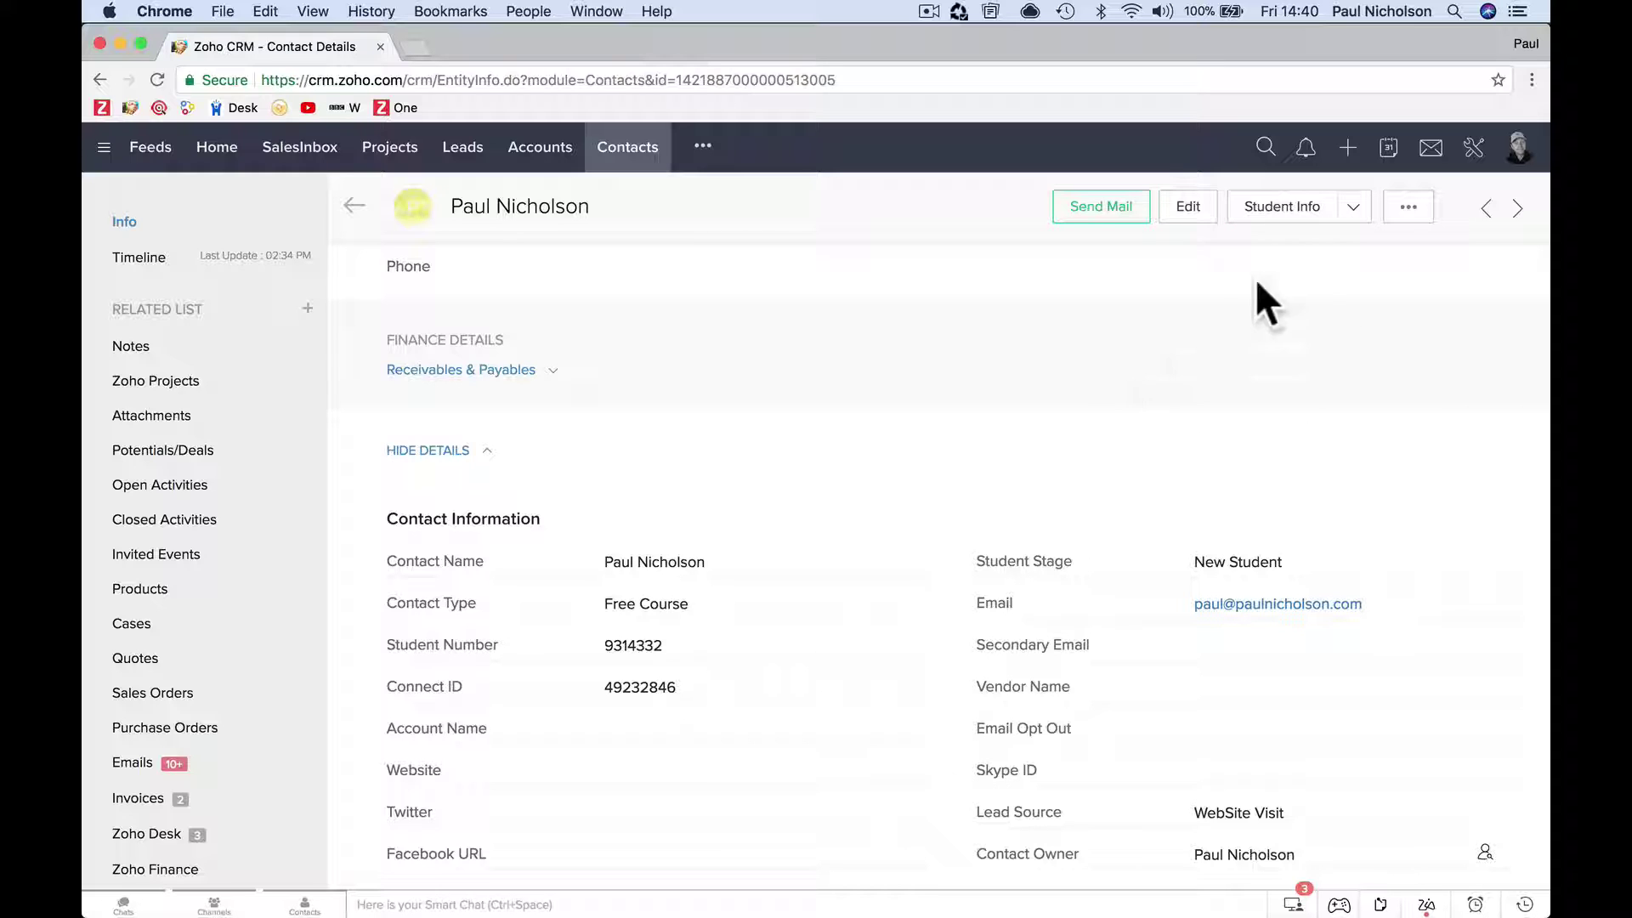
left_click(1293, 223)
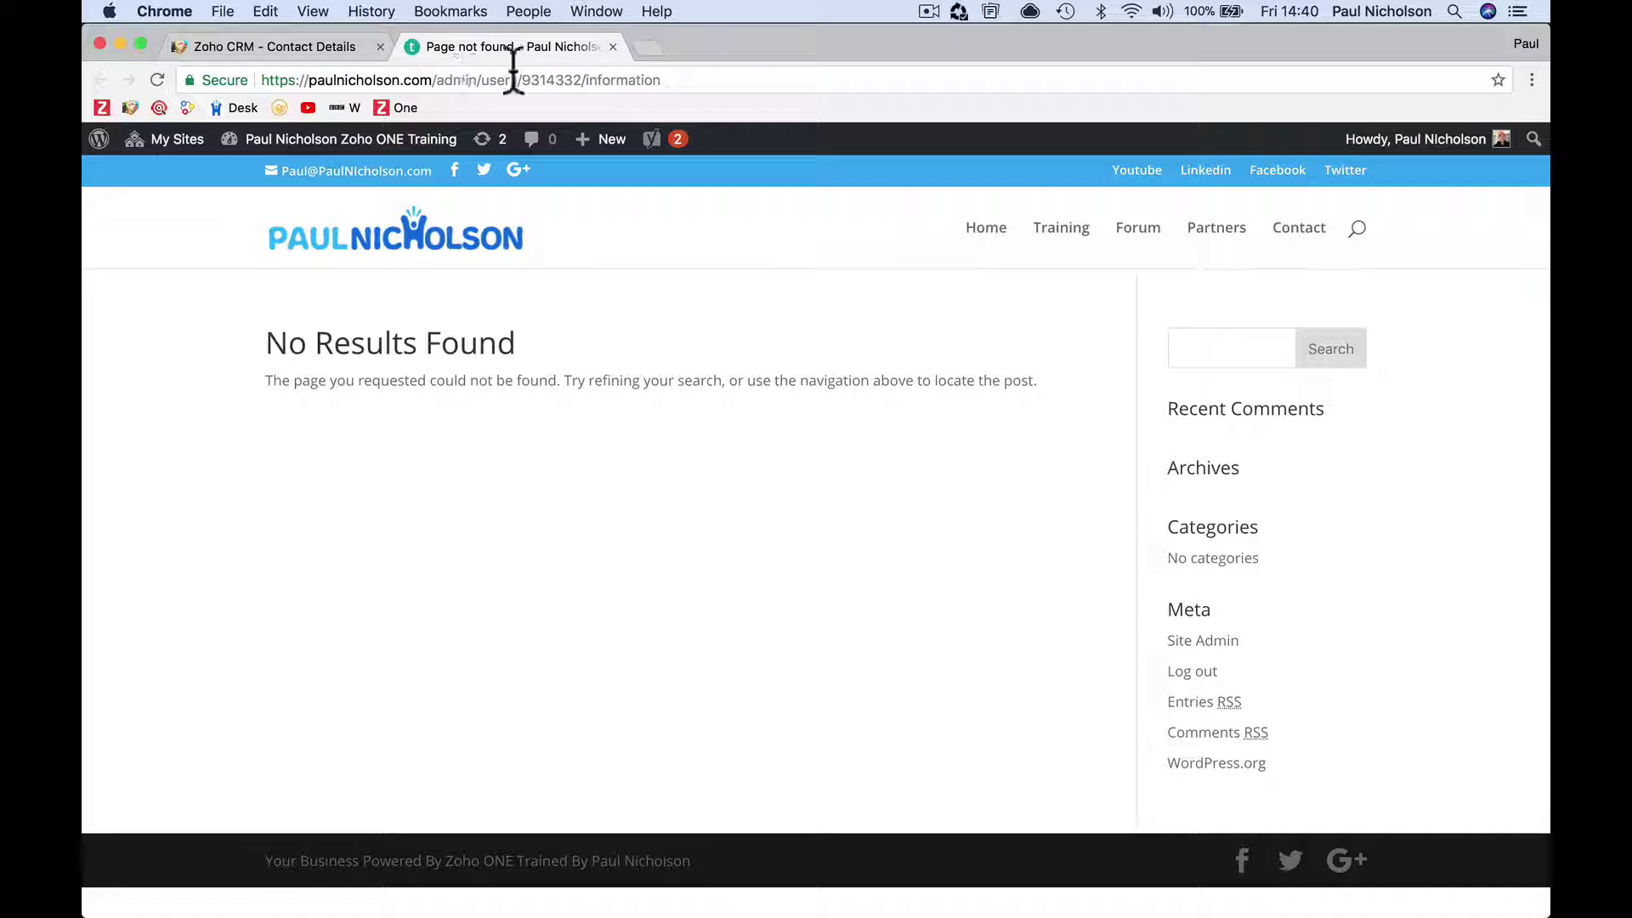
left_click(612, 46)
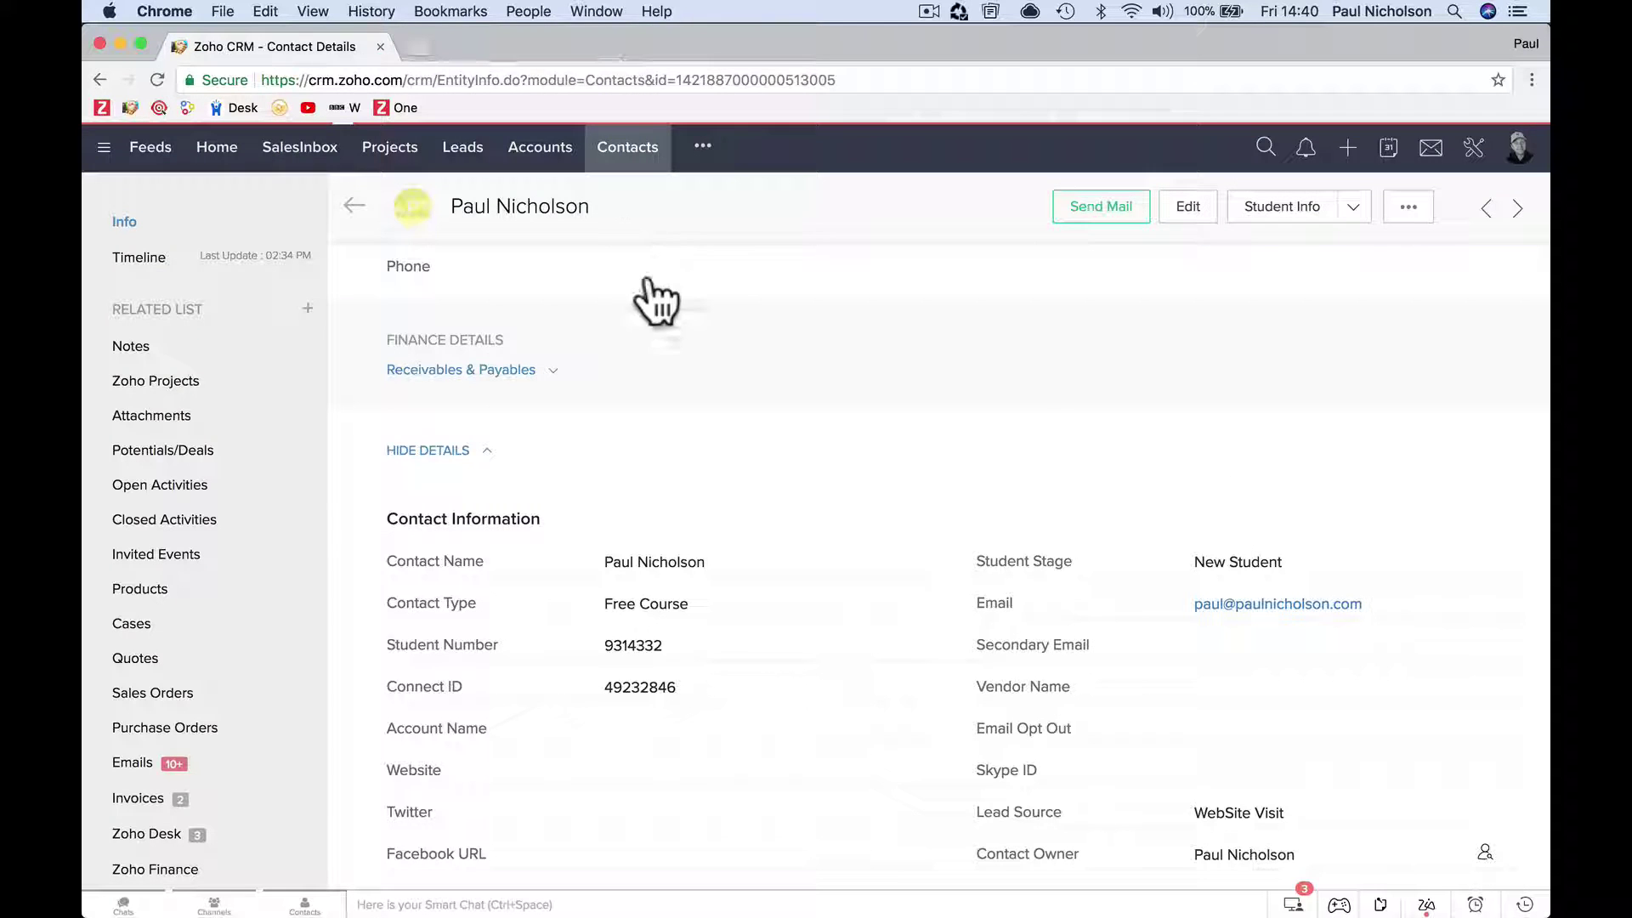
left_click(1353, 212)
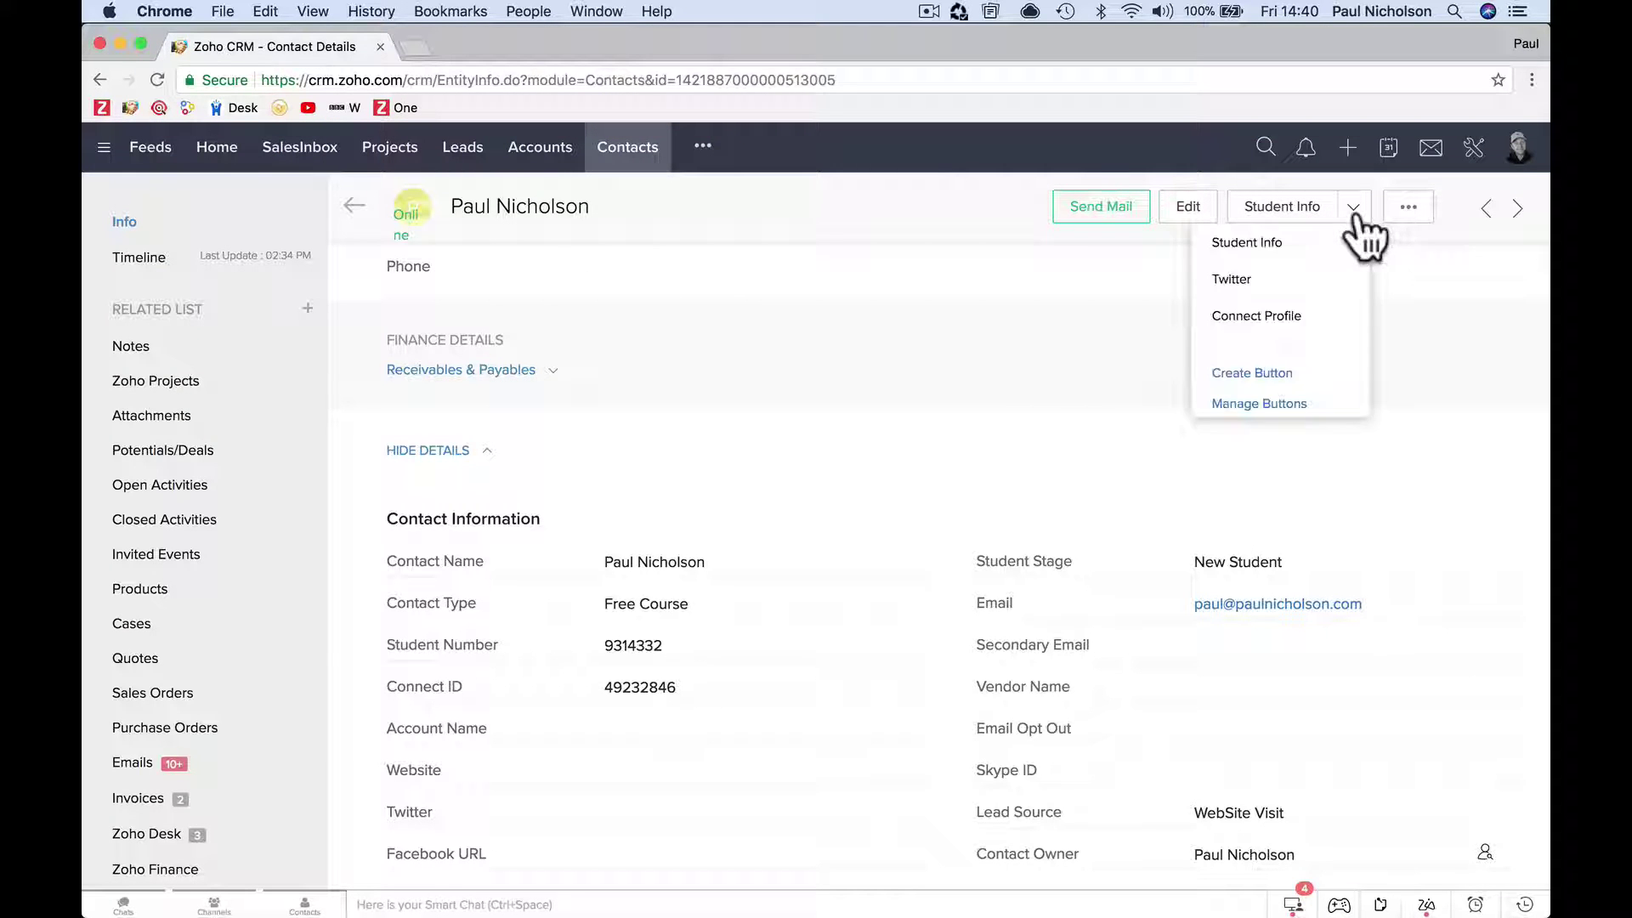
left_click(1294, 316)
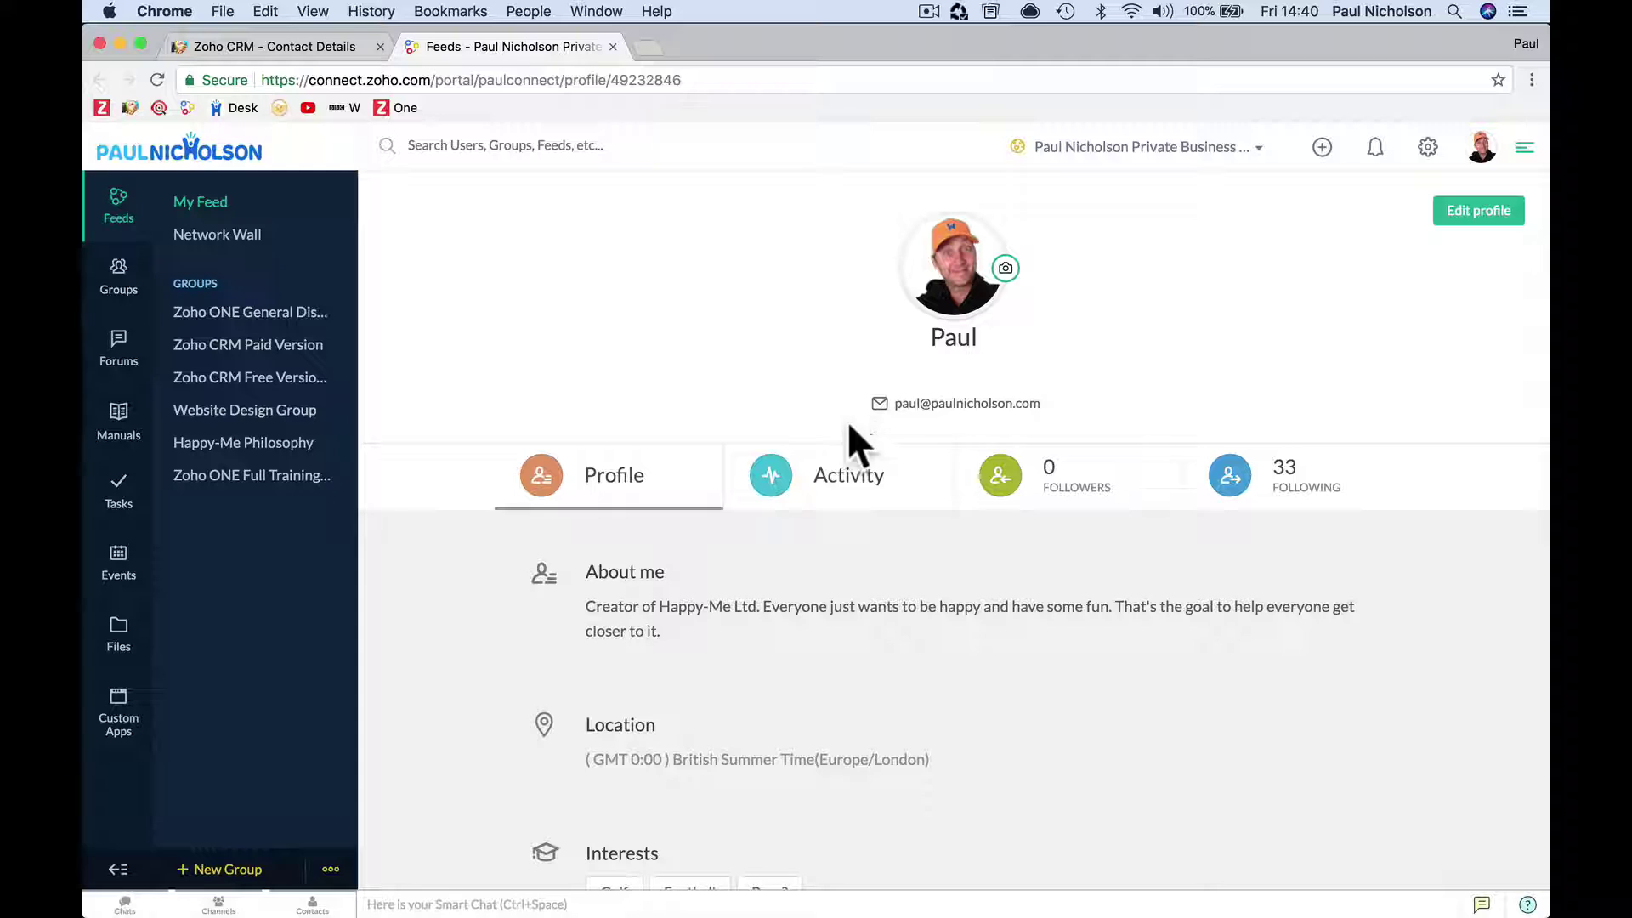
Browse the Connect profile's Activity, Followers and Following tabs, then close it to return to CRM.
left_click(854, 498)
left_click(1046, 489)
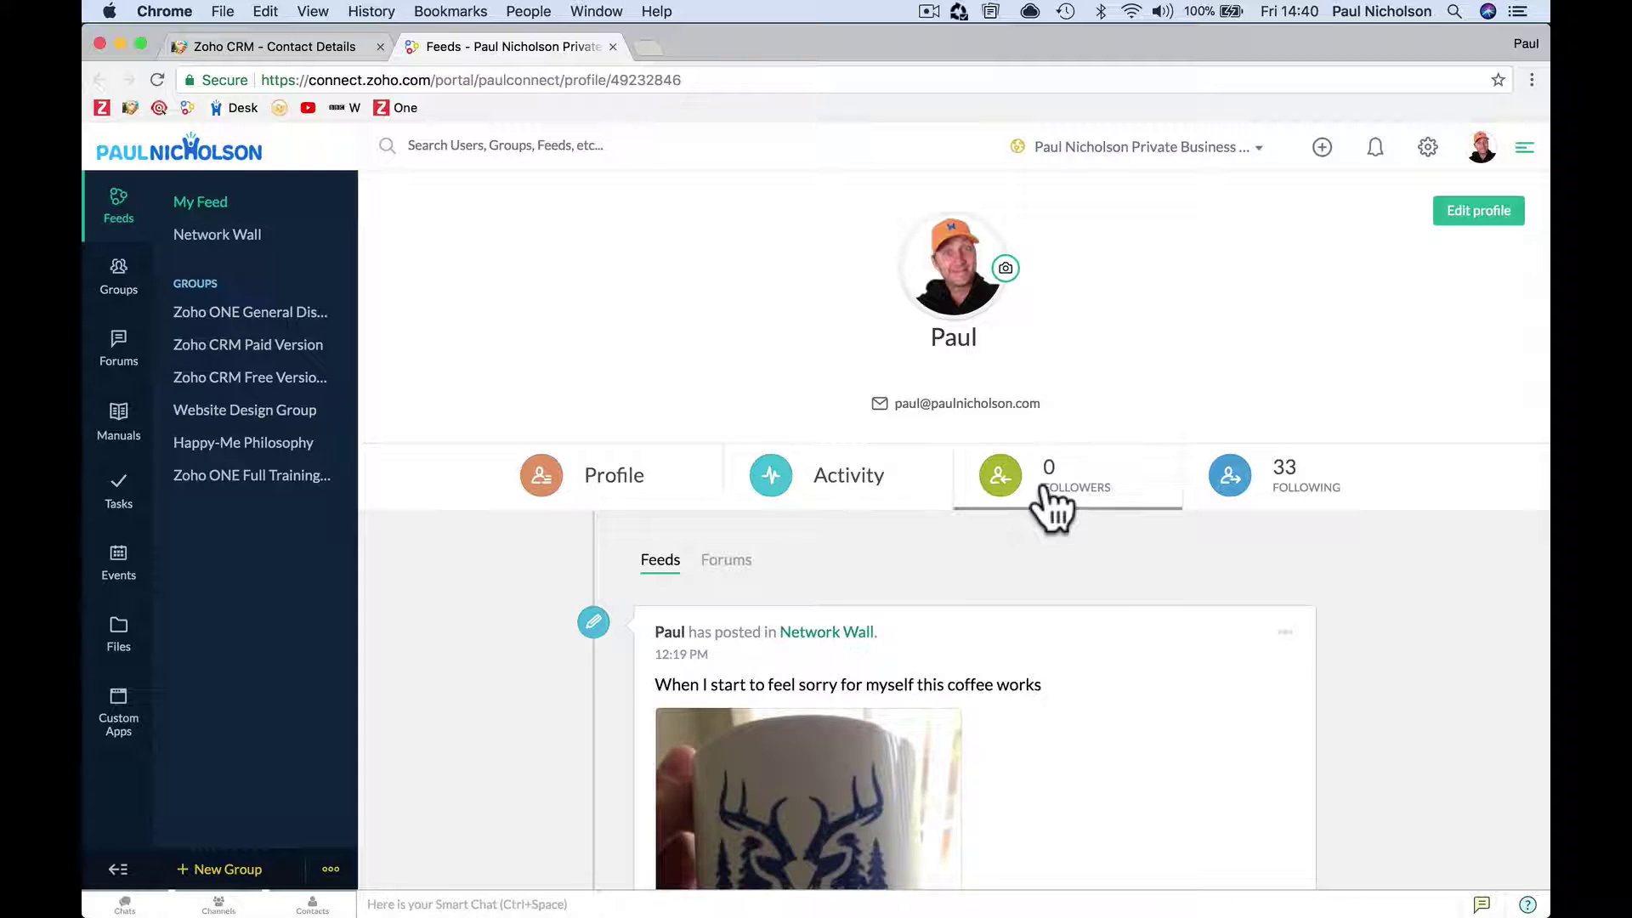
left_click(1232, 499)
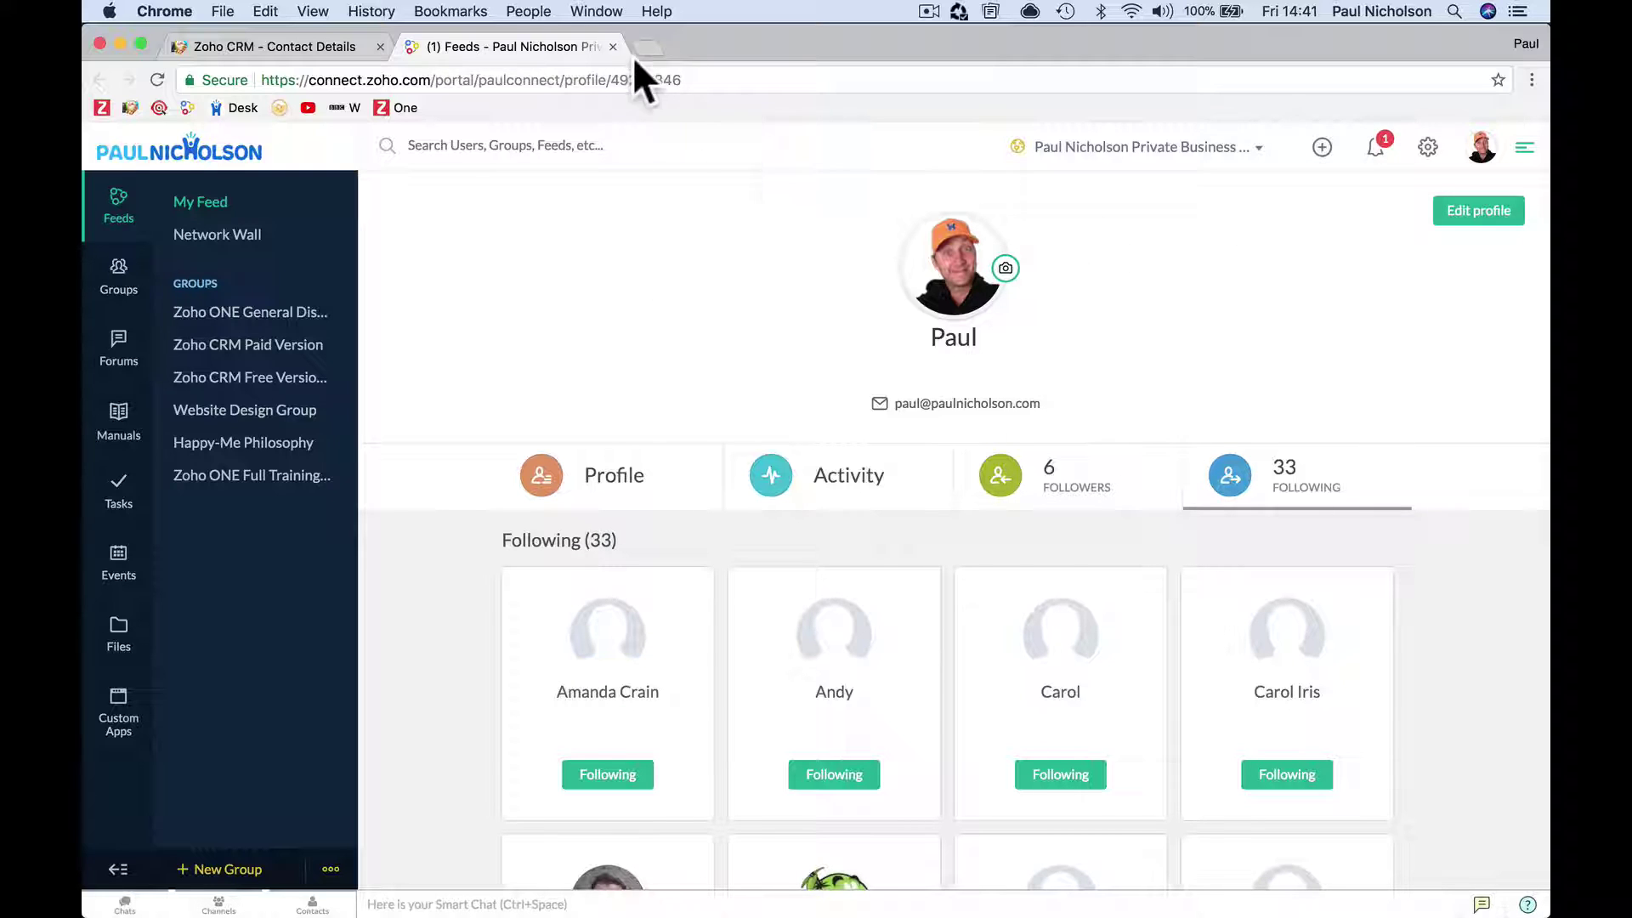
left_click(613, 46)
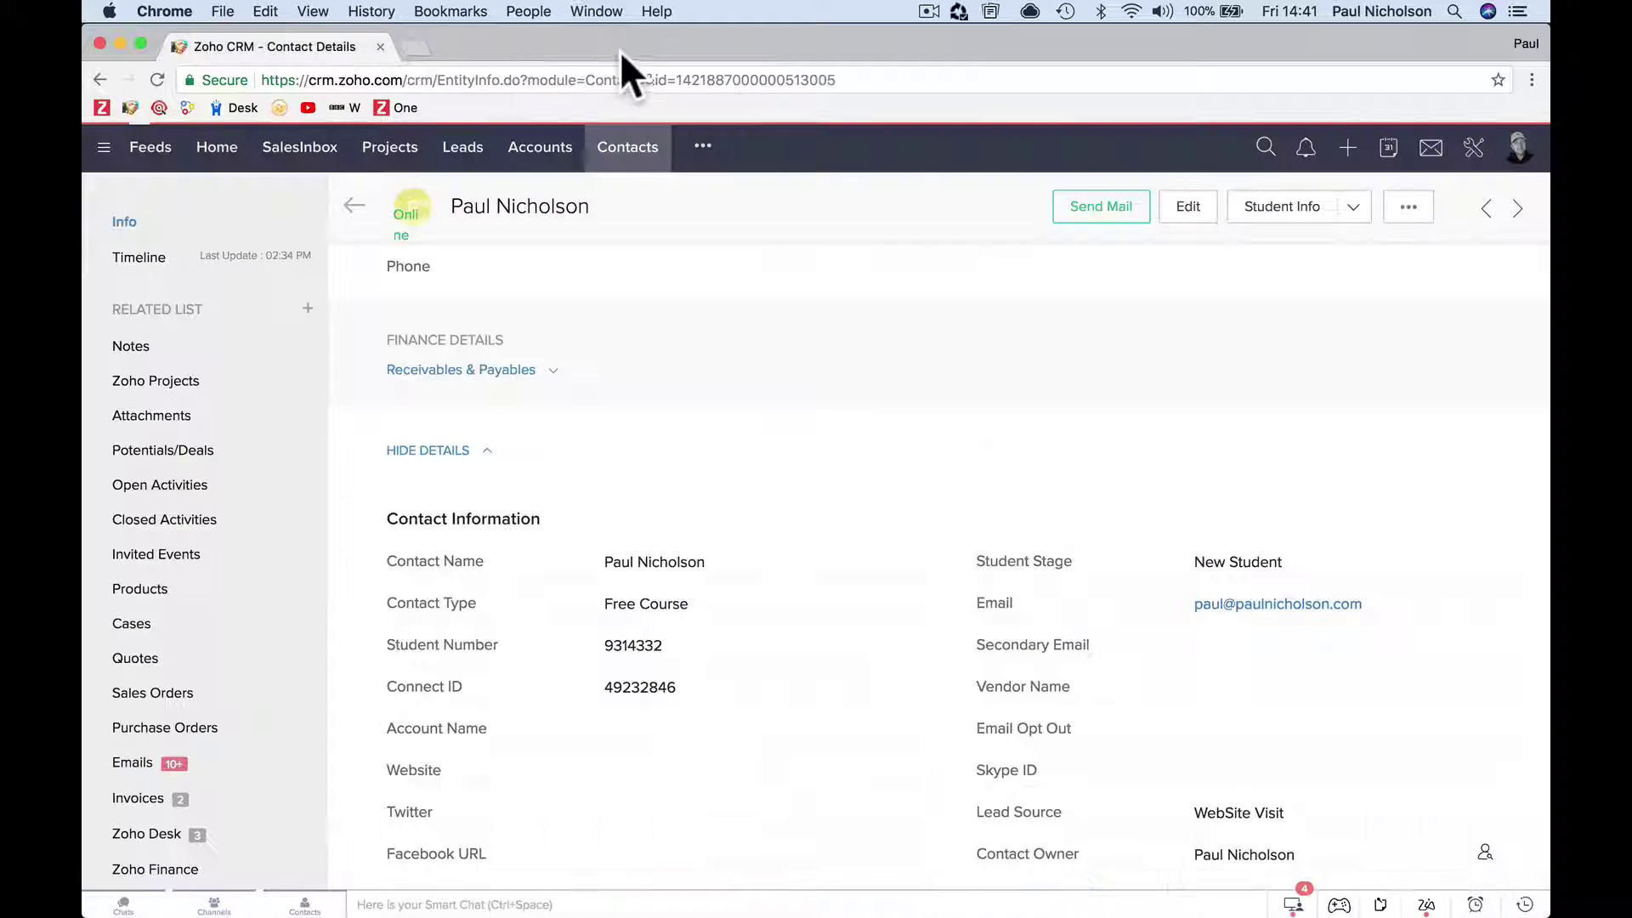
Retry Student Info, close the not-found page, then go to Manage Buttons from the dropdown.
left_click(1355, 208)
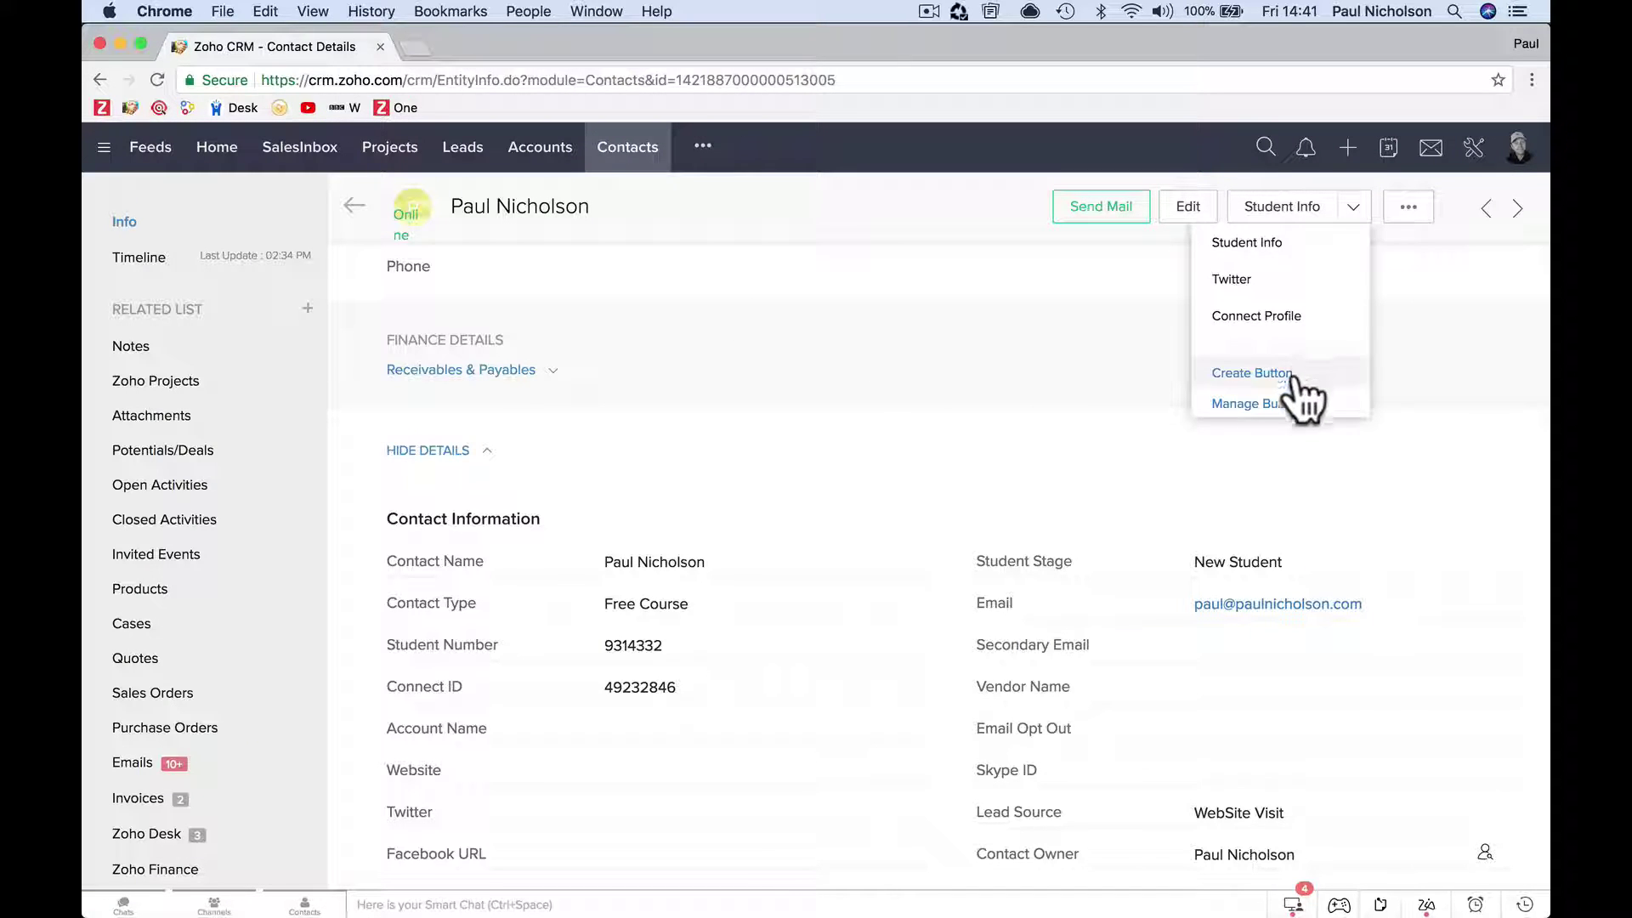
left_click(1243, 248)
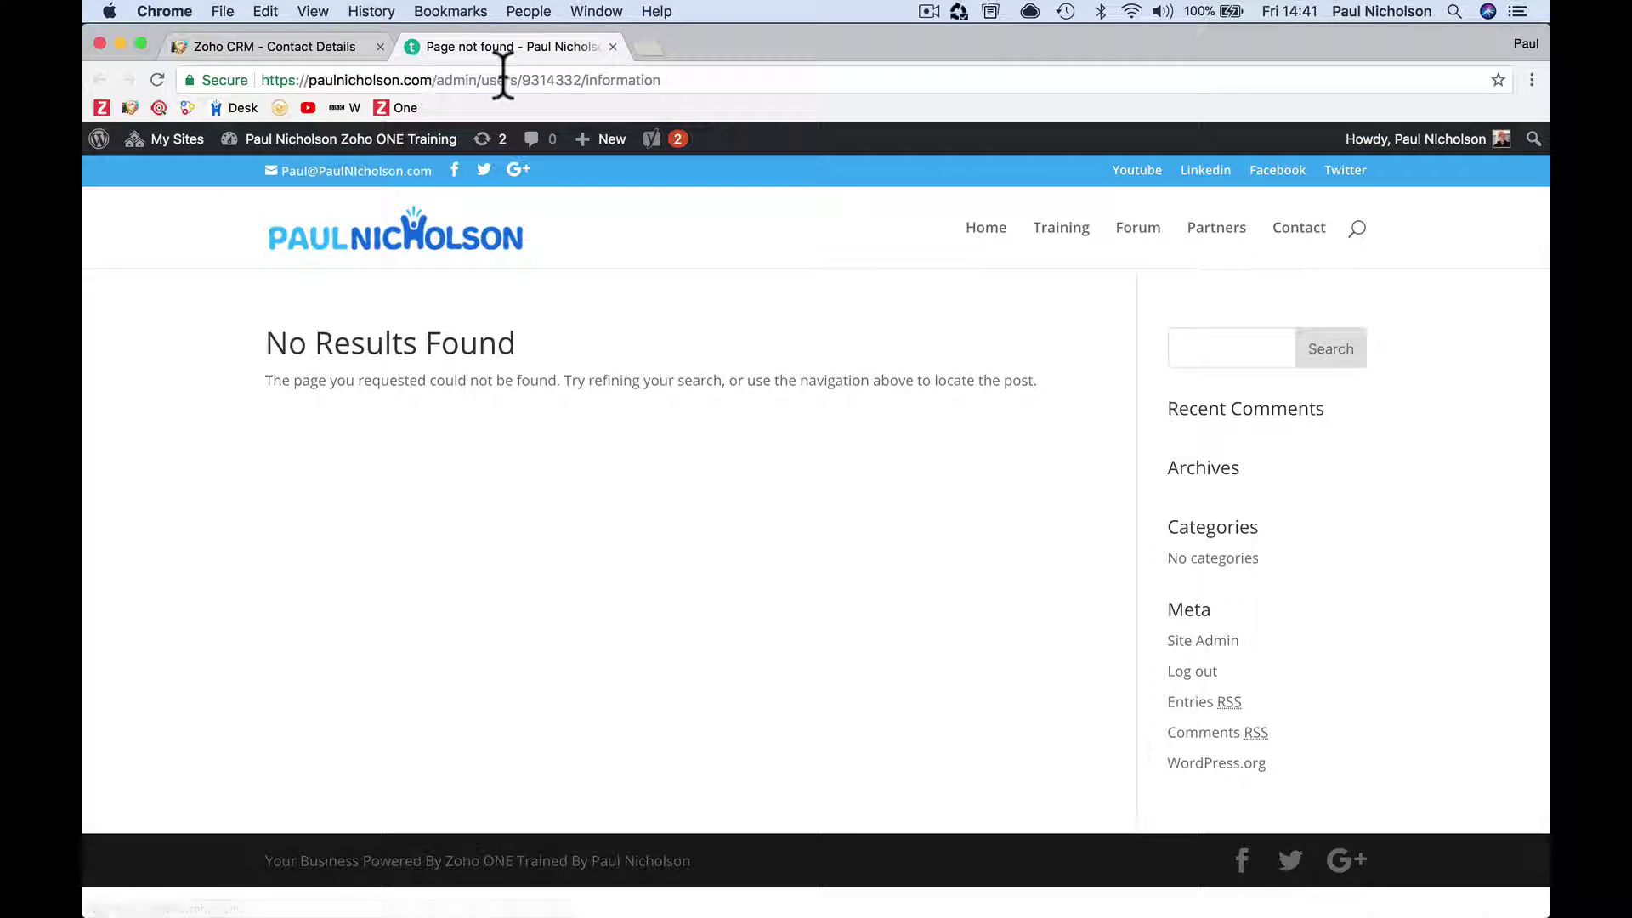
left_click(613, 46)
left_click(1358, 217)
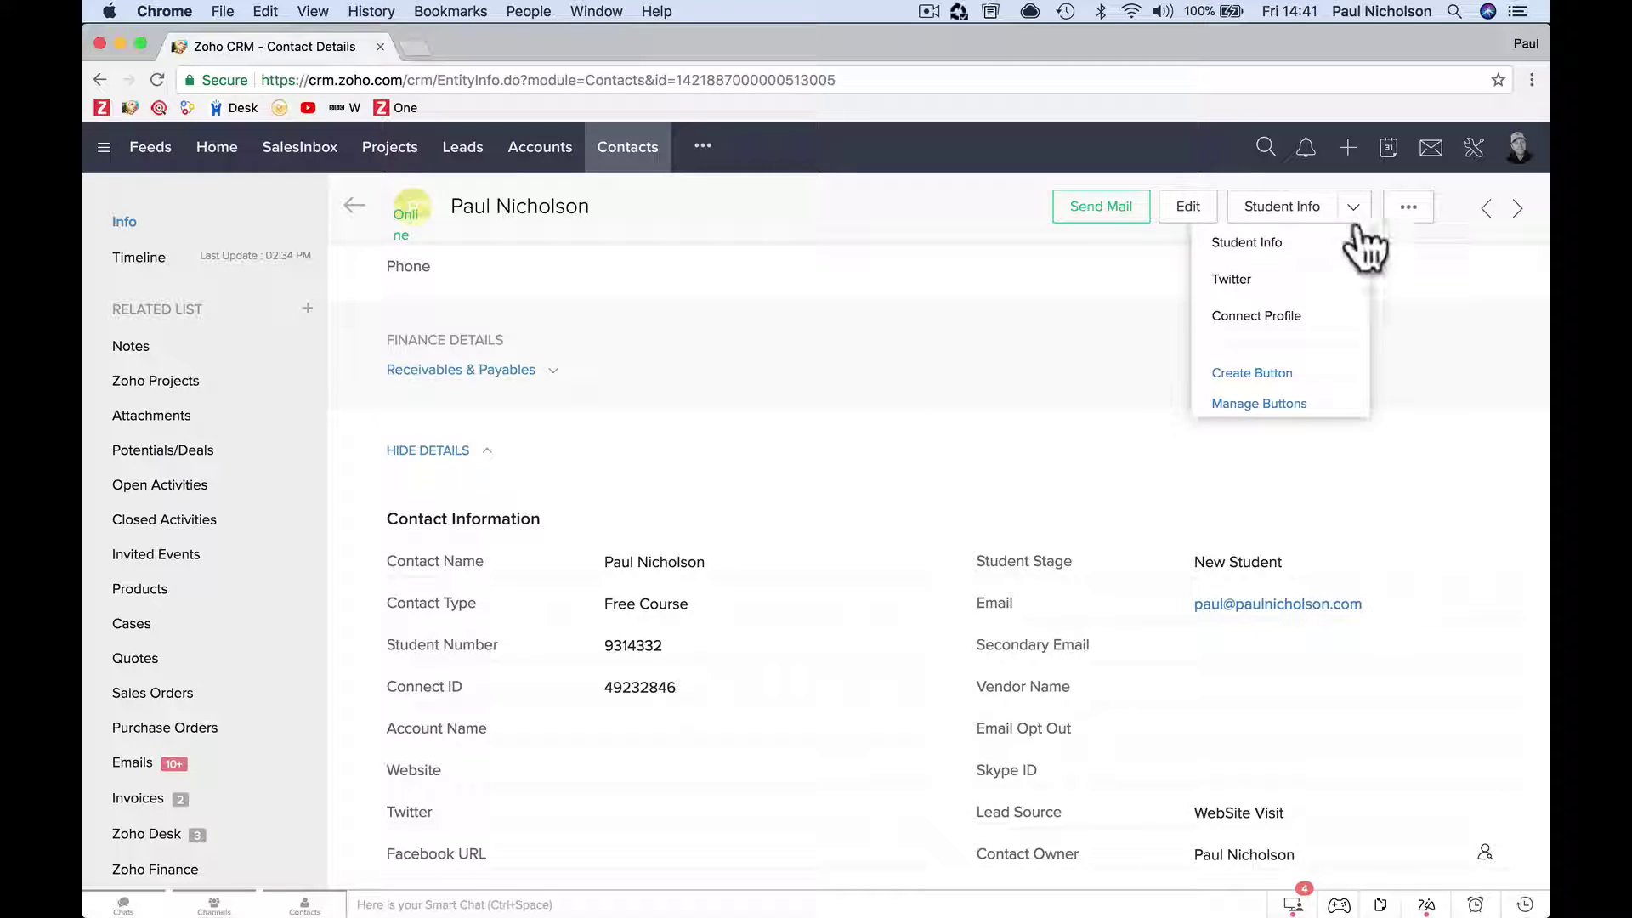
left_click(1298, 402)
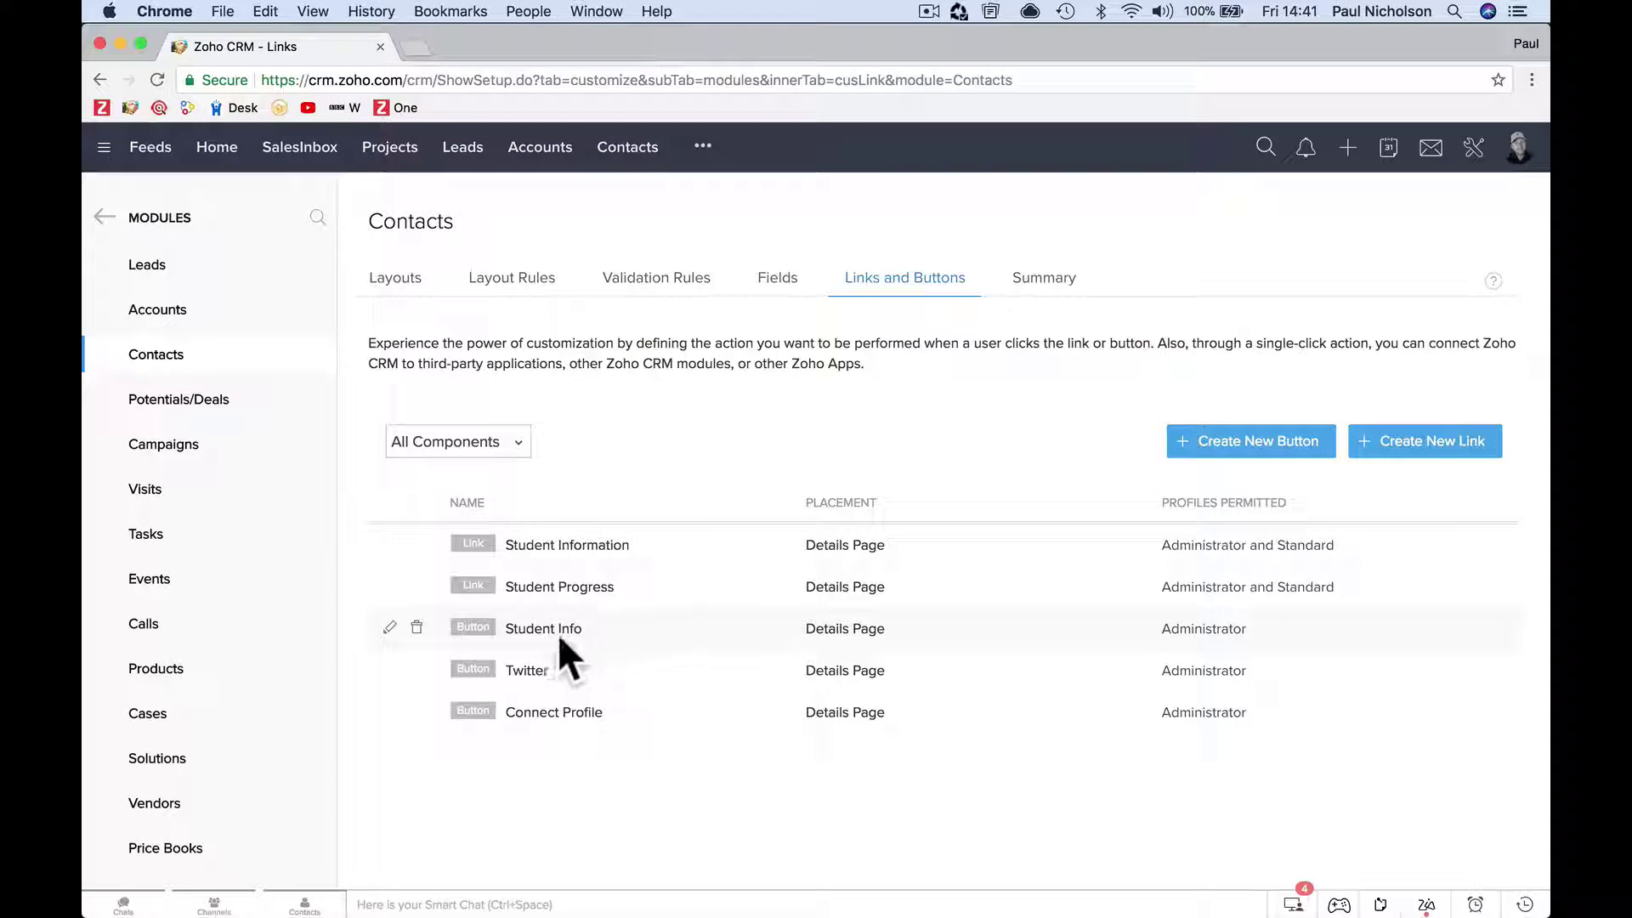
Edit the Student Info button, keeping Invoke a URL as its action.
left_click(389, 627)
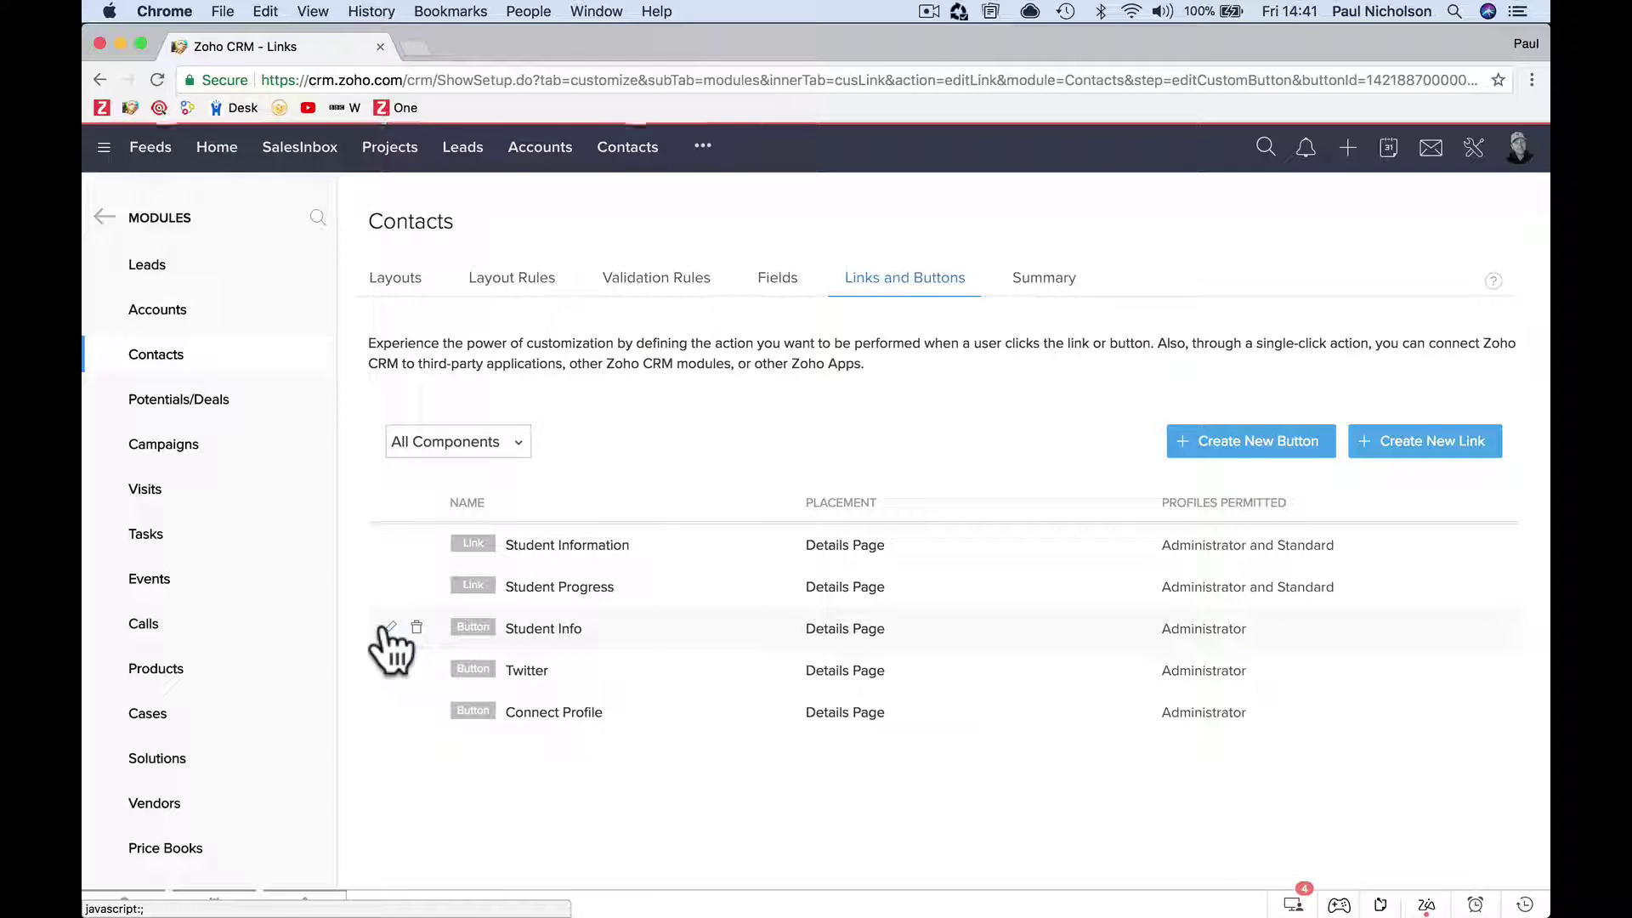
scroll(558, 653, "down", 6)
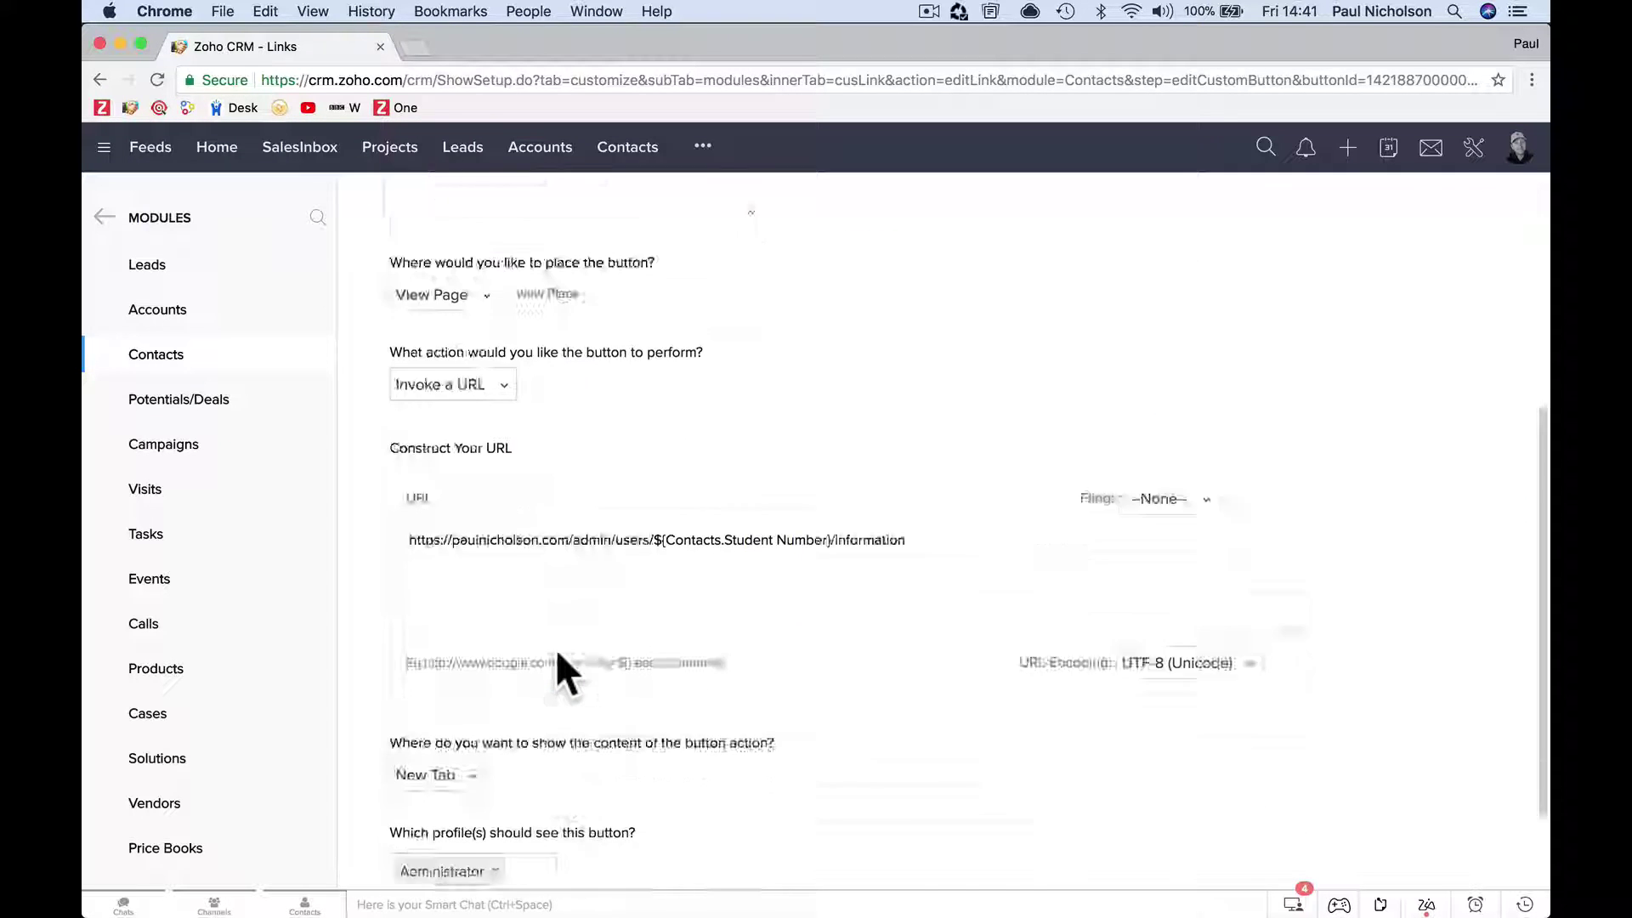
scroll(716, 623, "up", 3)
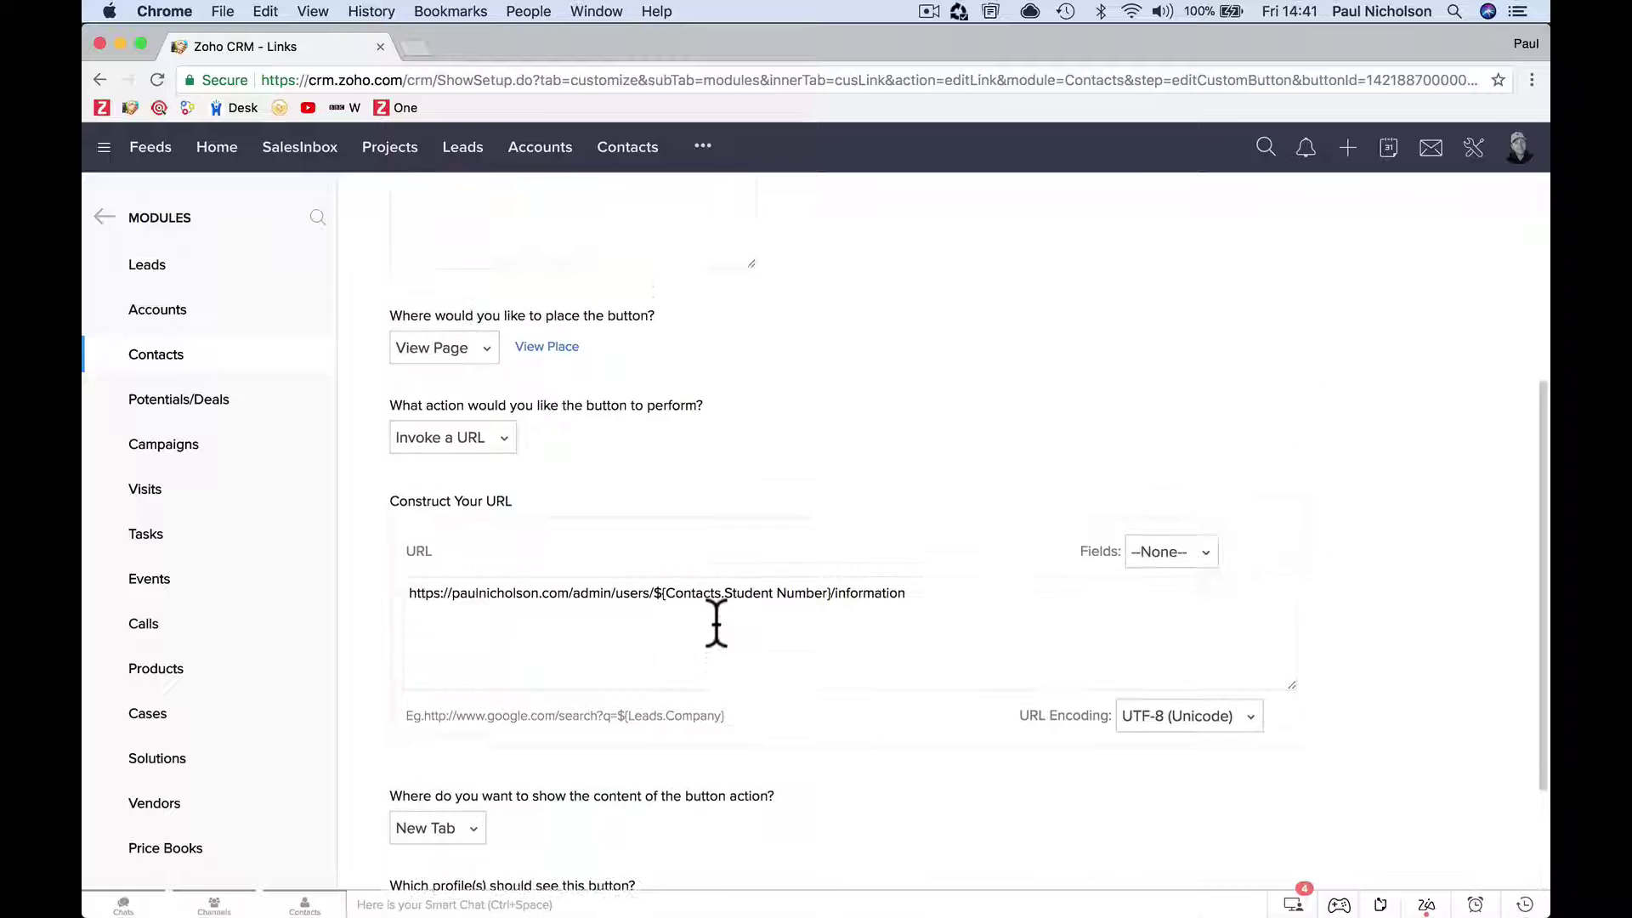
left_click(495, 501)
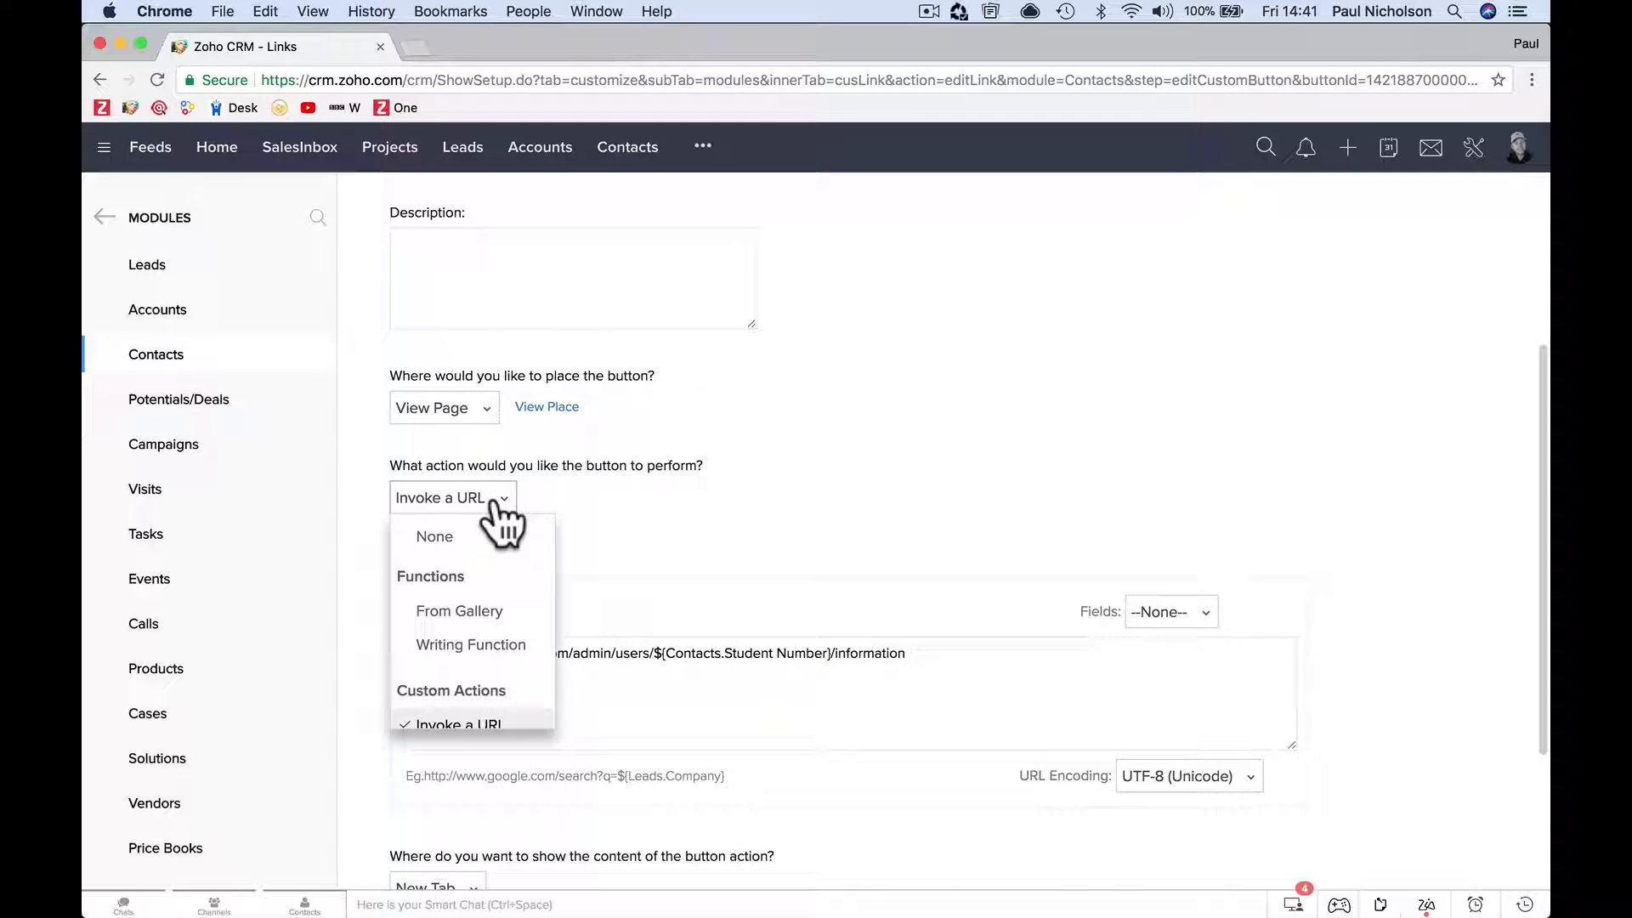
scroll(510, 646, "down", 1)
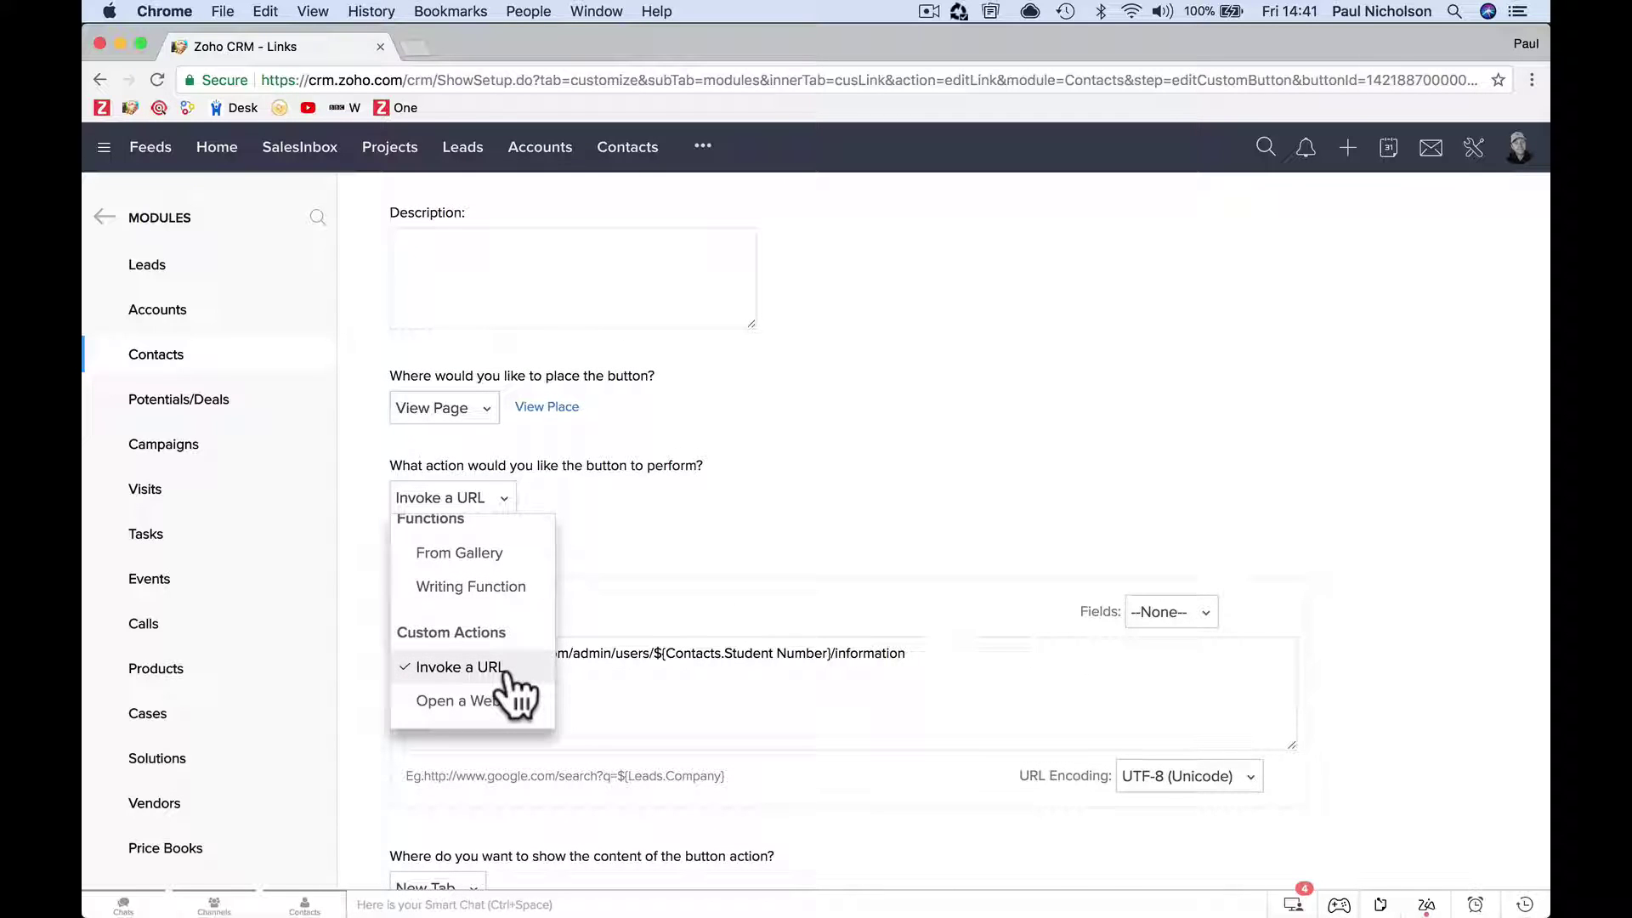
left_click(502, 667)
Inspect the URL's base address and Student Number placeholder, browsing the insertable fields list.
left_click_drag(410, 652, 658, 653)
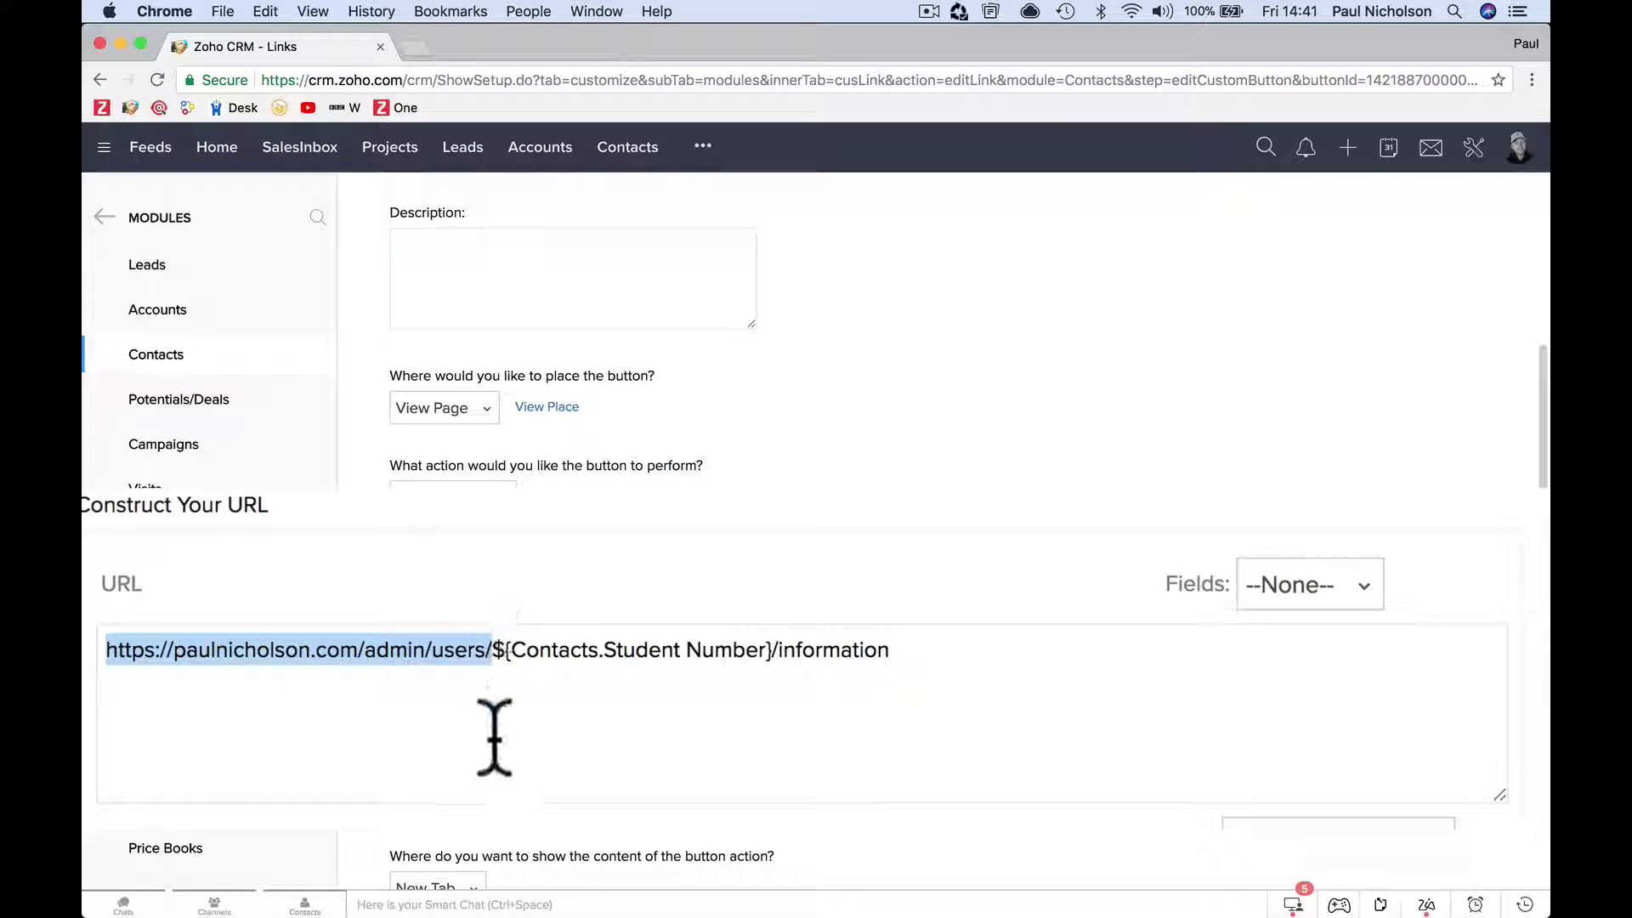
left_click(539, 674)
left_click_drag(497, 652, 960, 648)
left_click(782, 688)
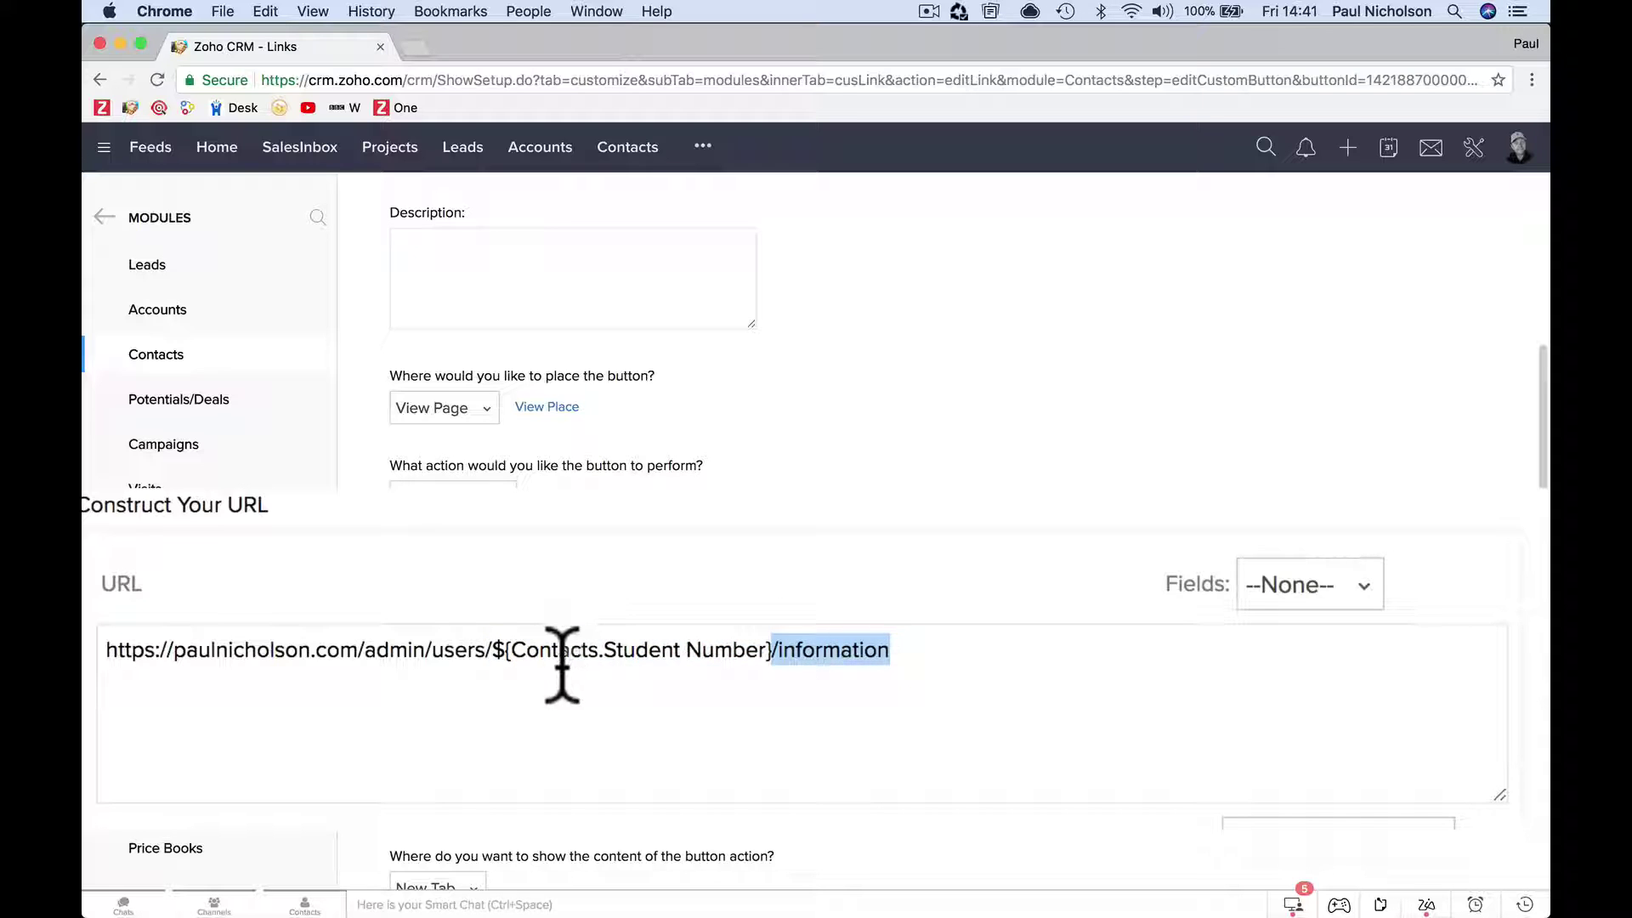
left_click_drag(498, 650, 774, 653)
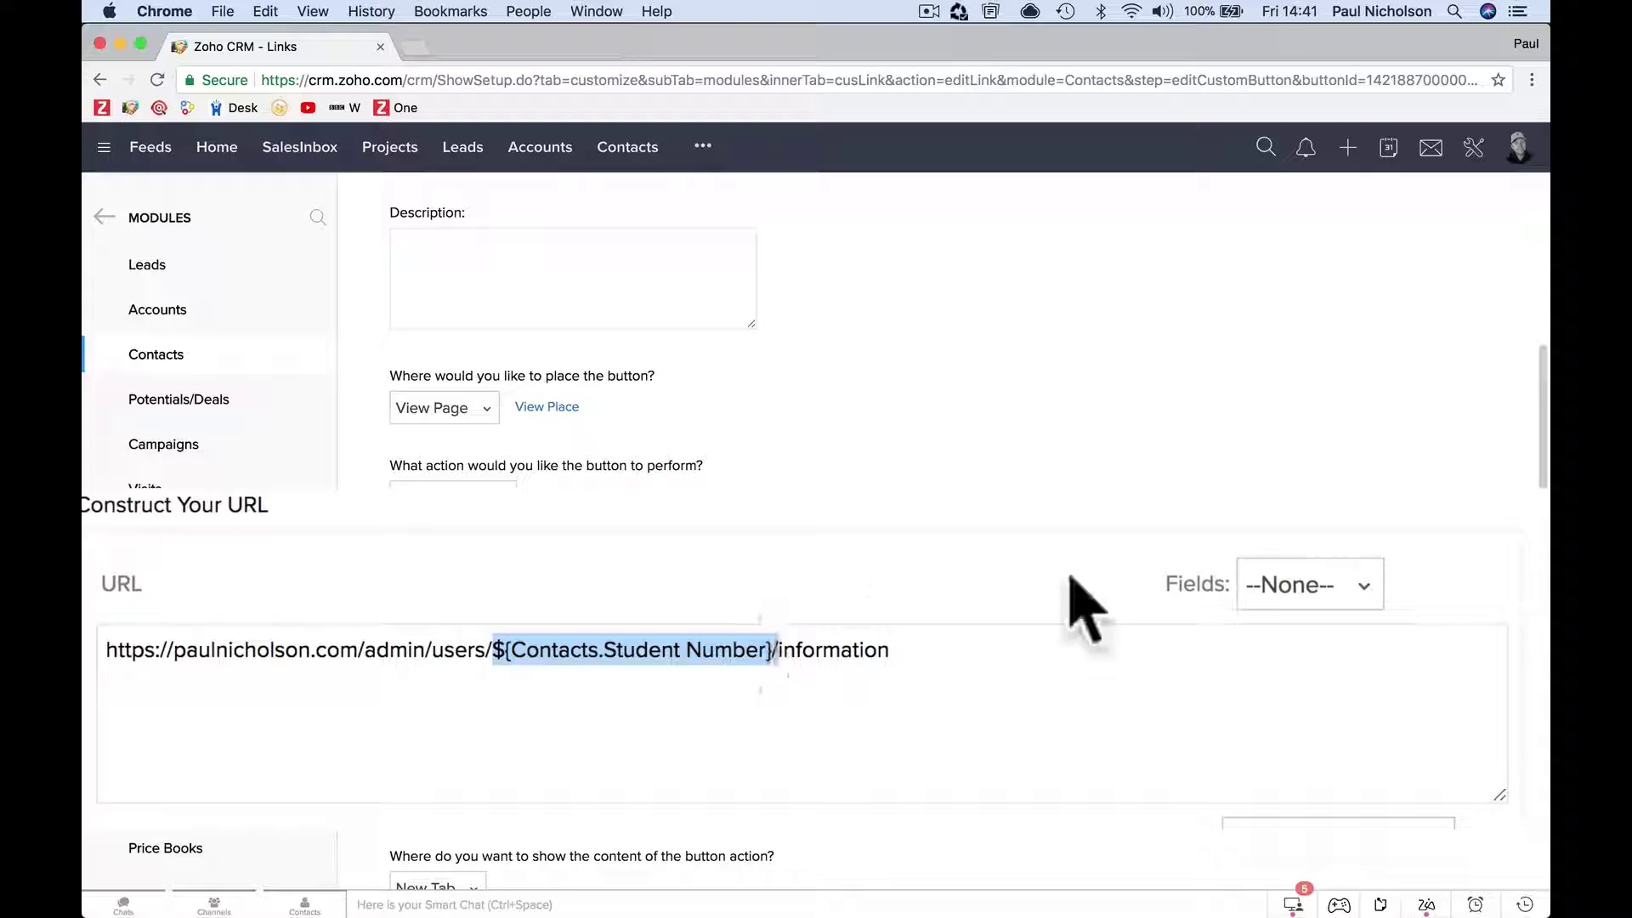
left_click(1301, 600)
scroll(1341, 757, "down", 15)
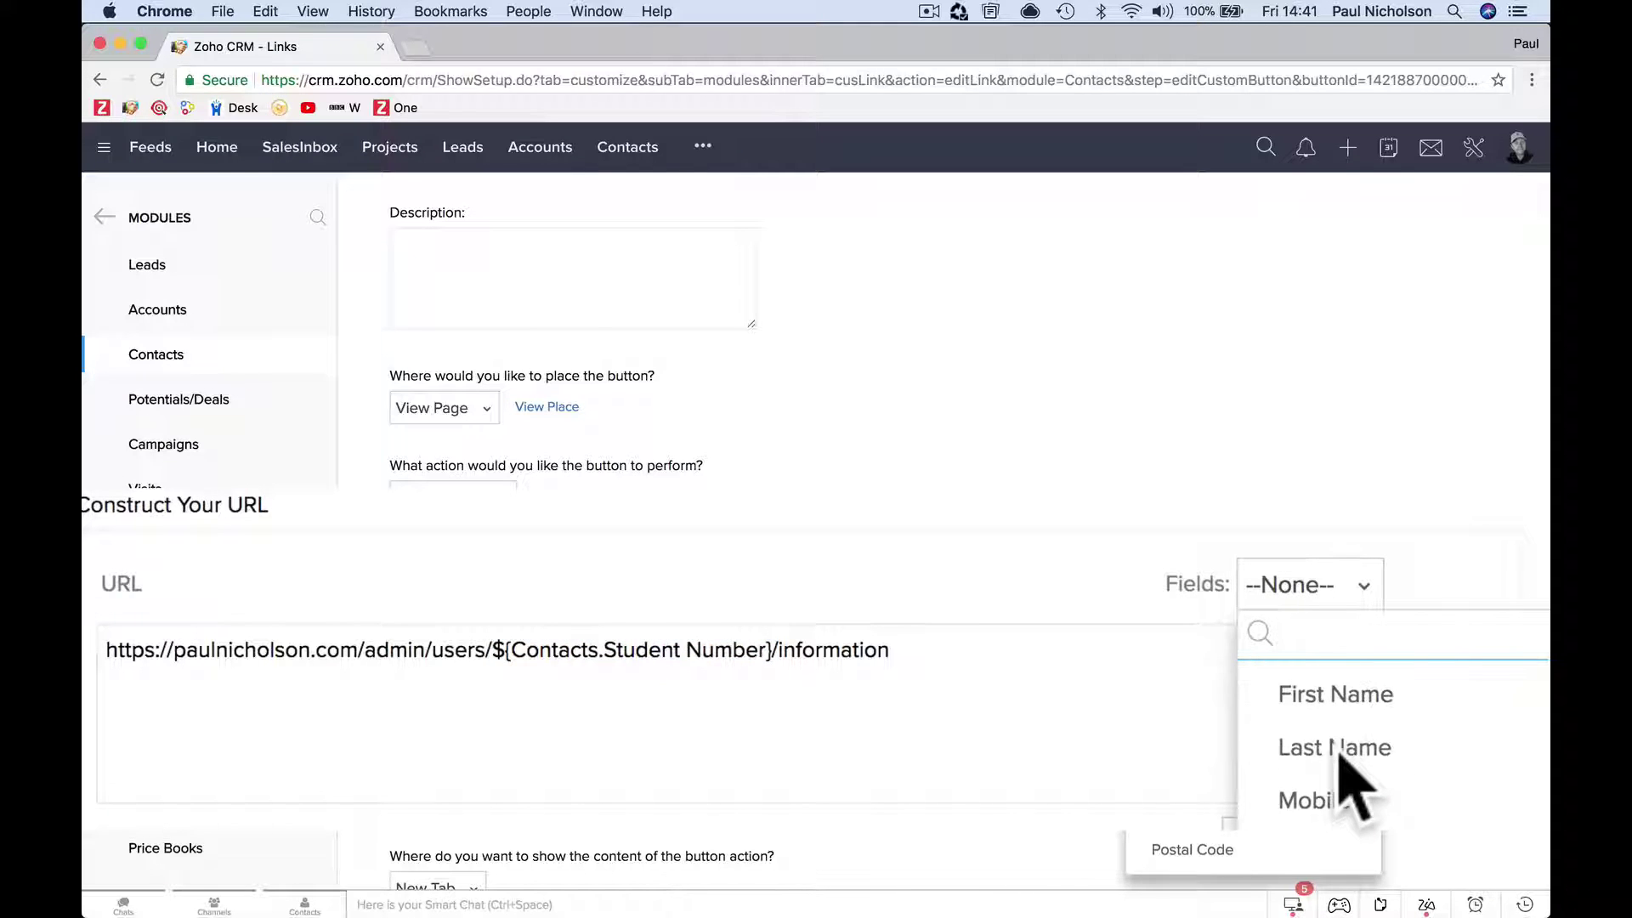
scroll(1352, 790, "down", 15)
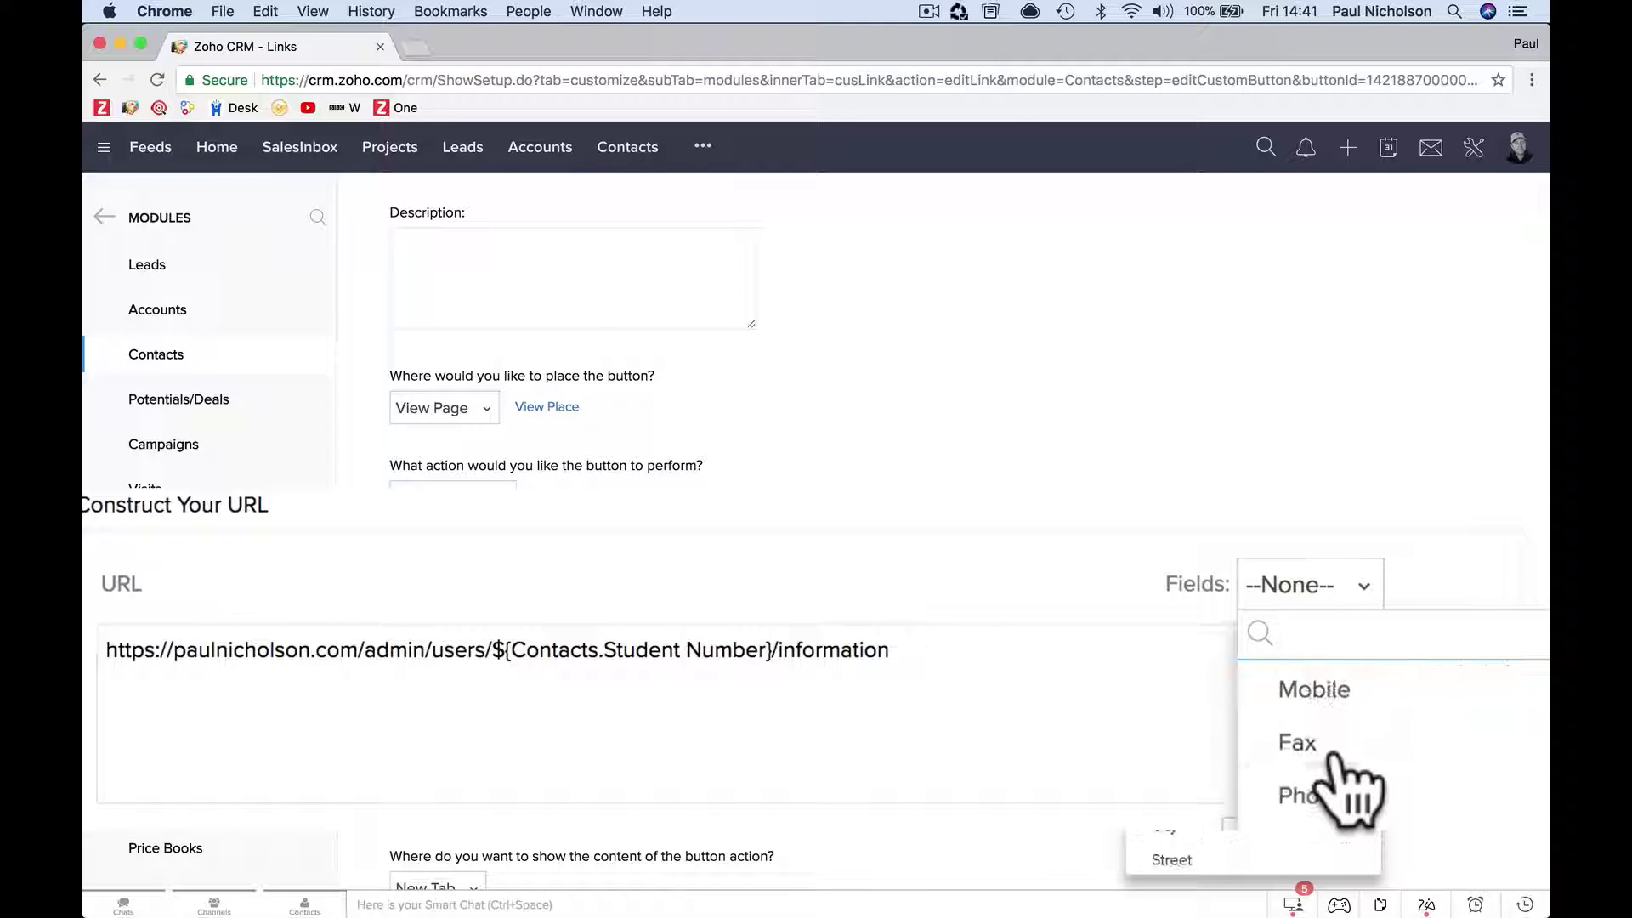
scroll(1352, 791, "down", 15)
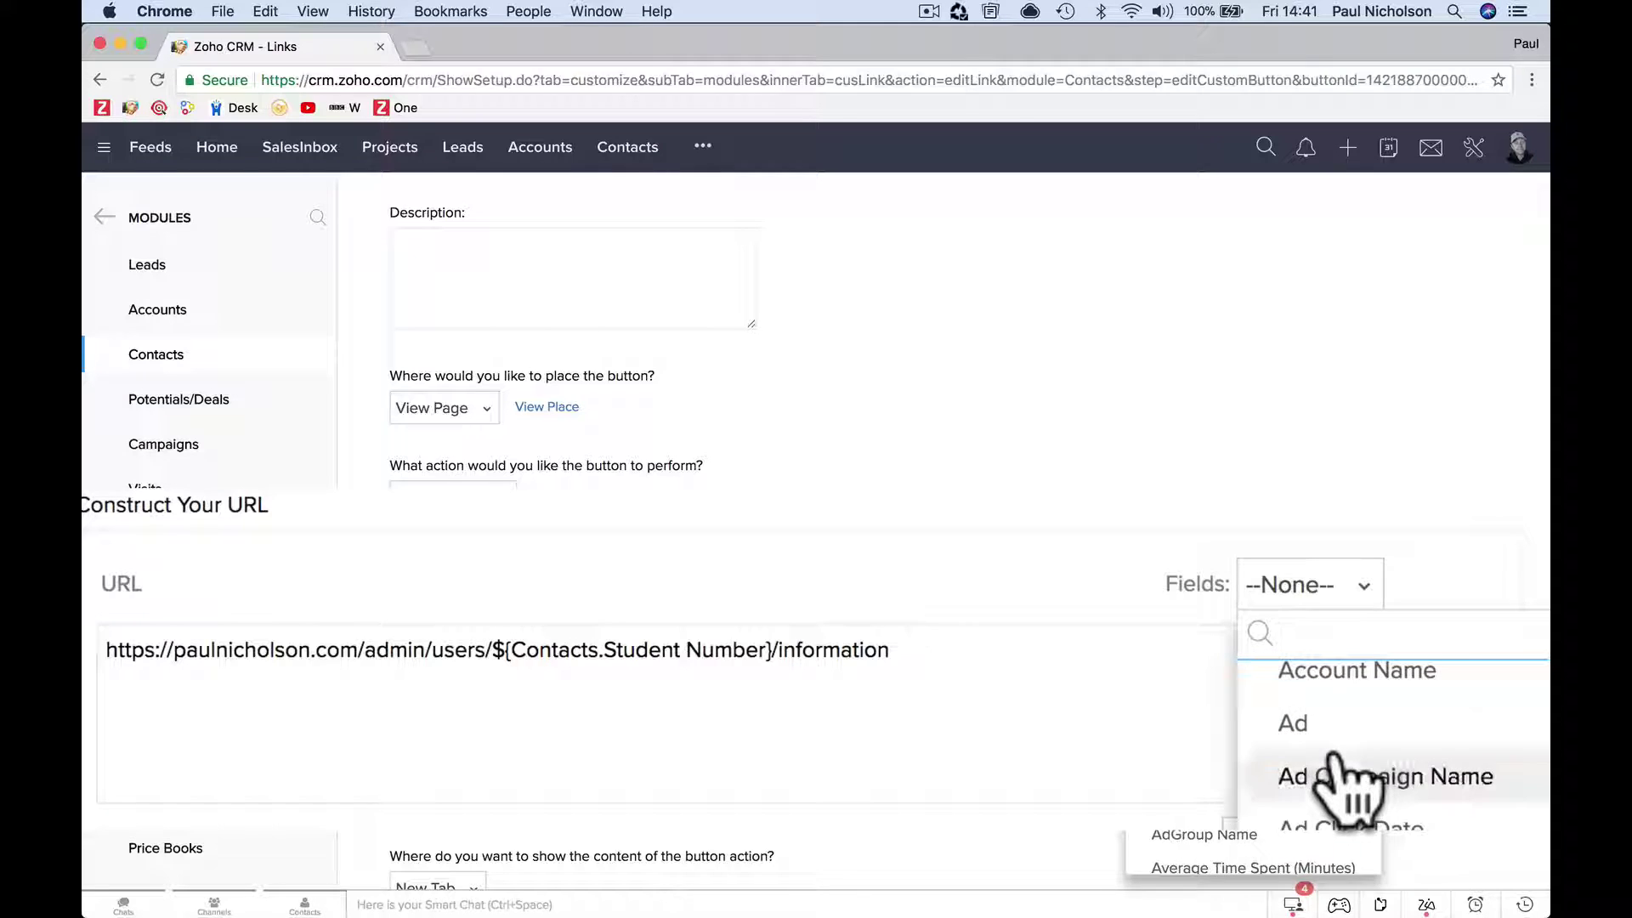
scroll(1351, 790, "down", 15)
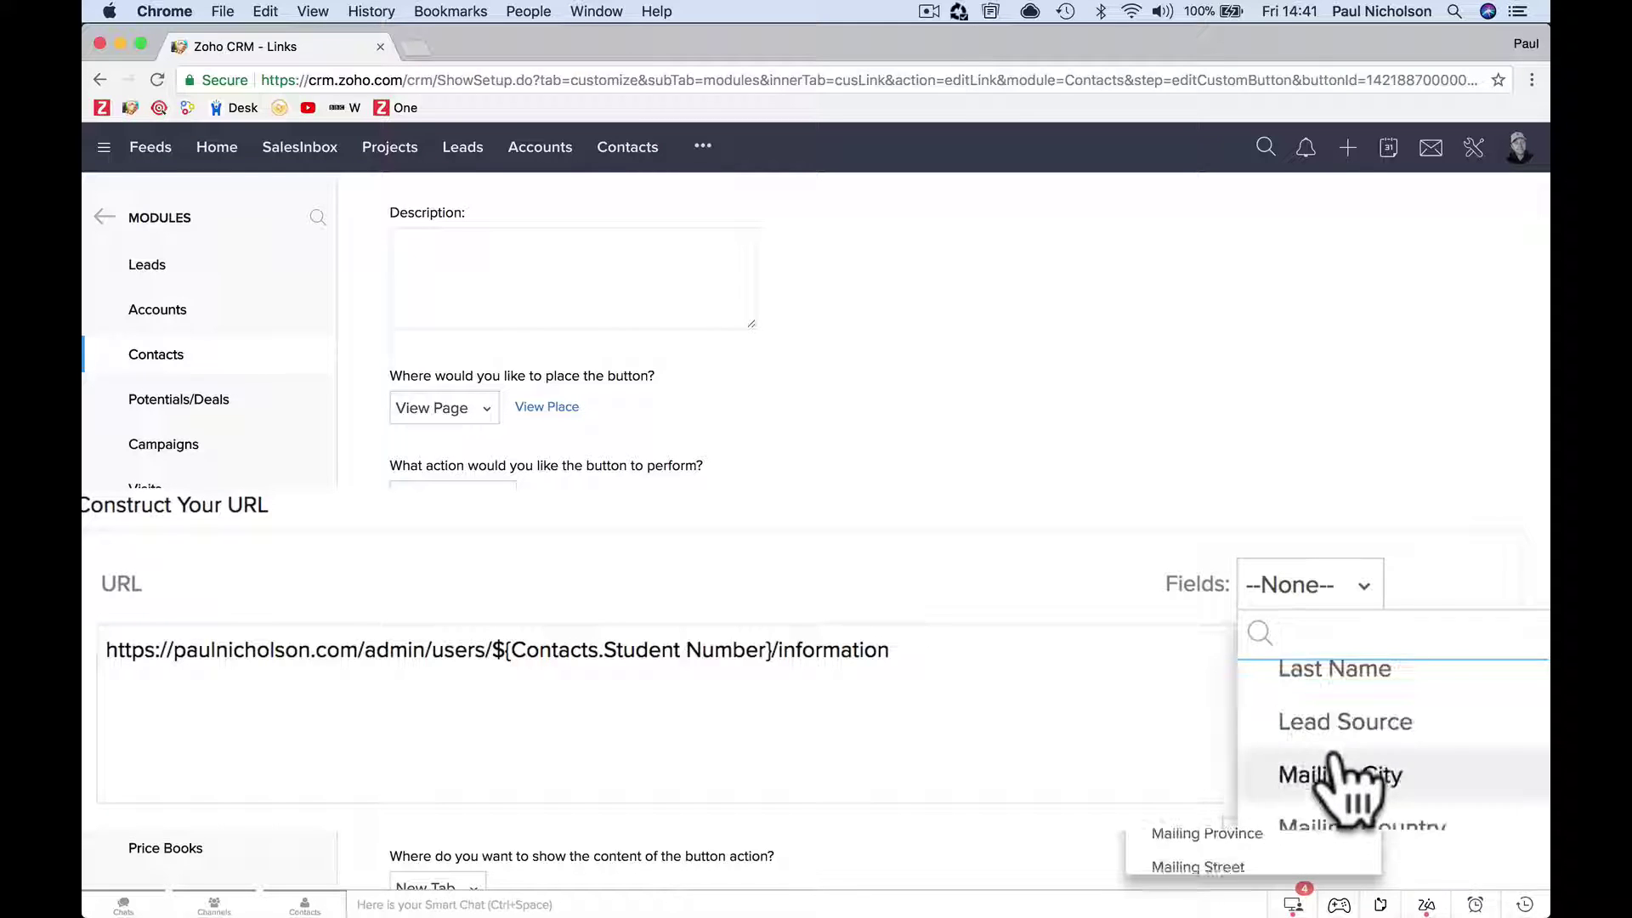
scroll(1342, 758, "down", 5)
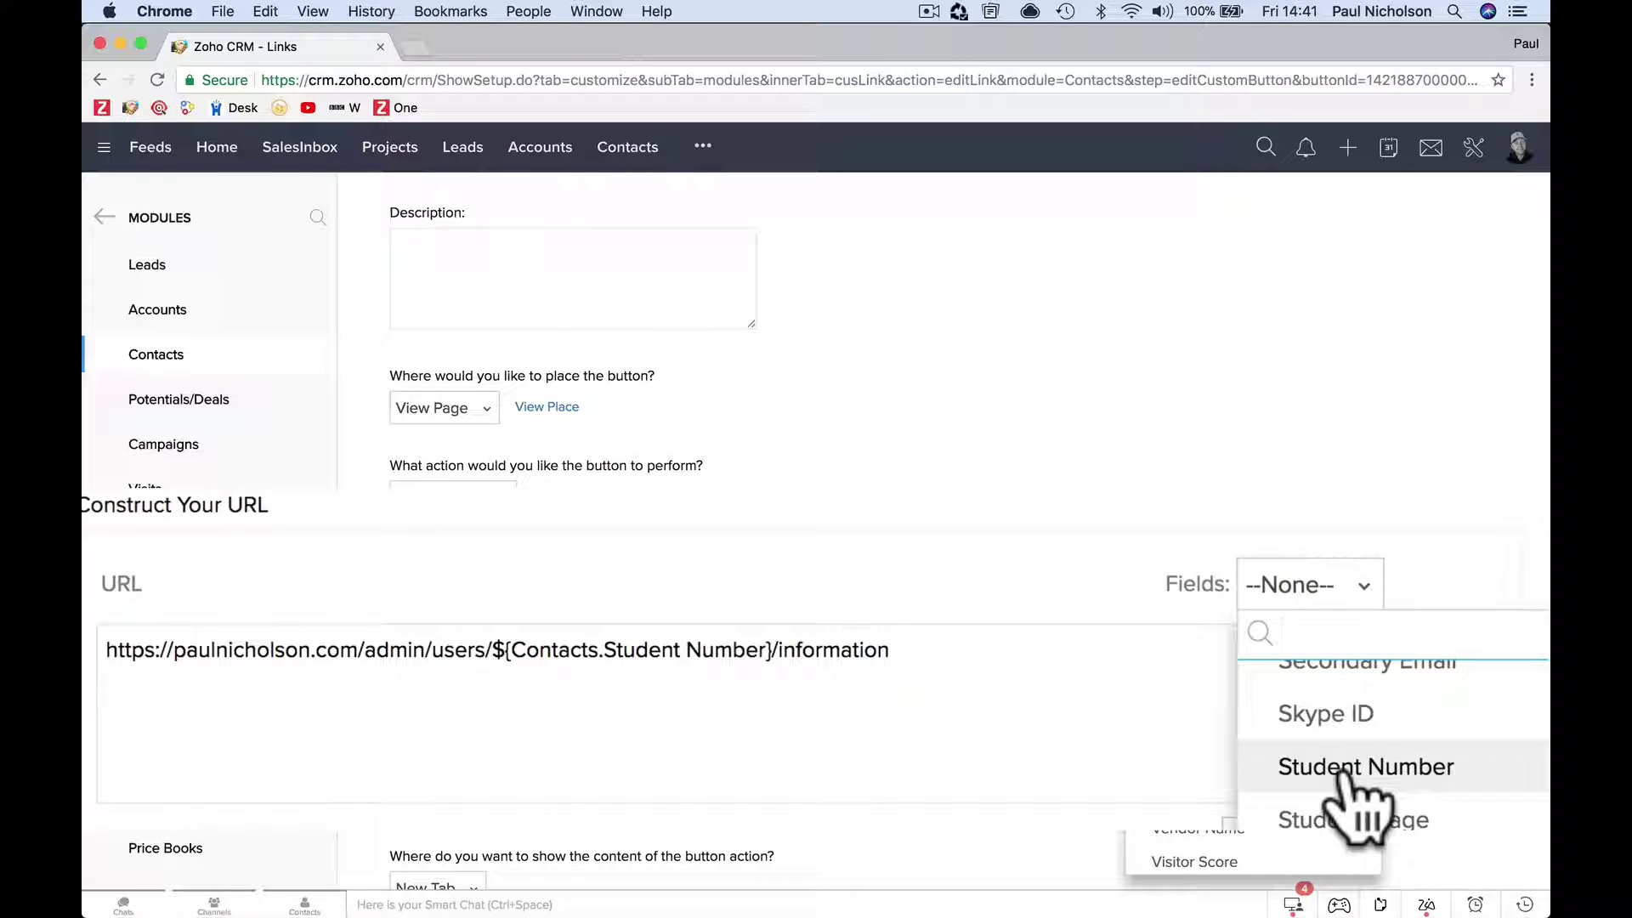
left_click(704, 757)
left_click(174, 661)
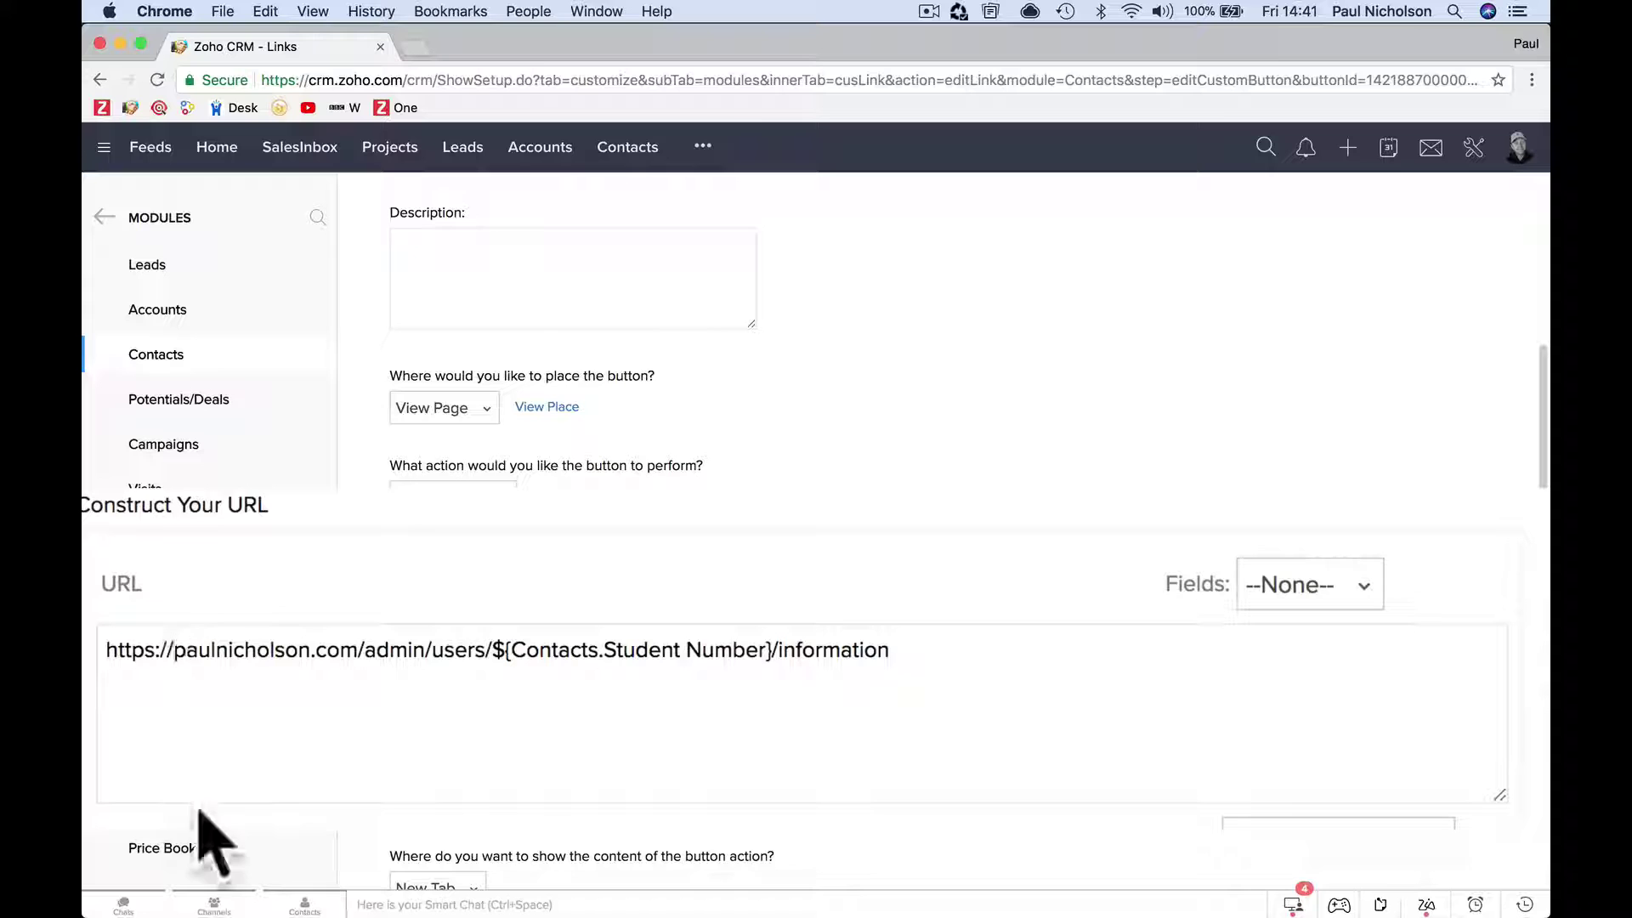
type("training.")
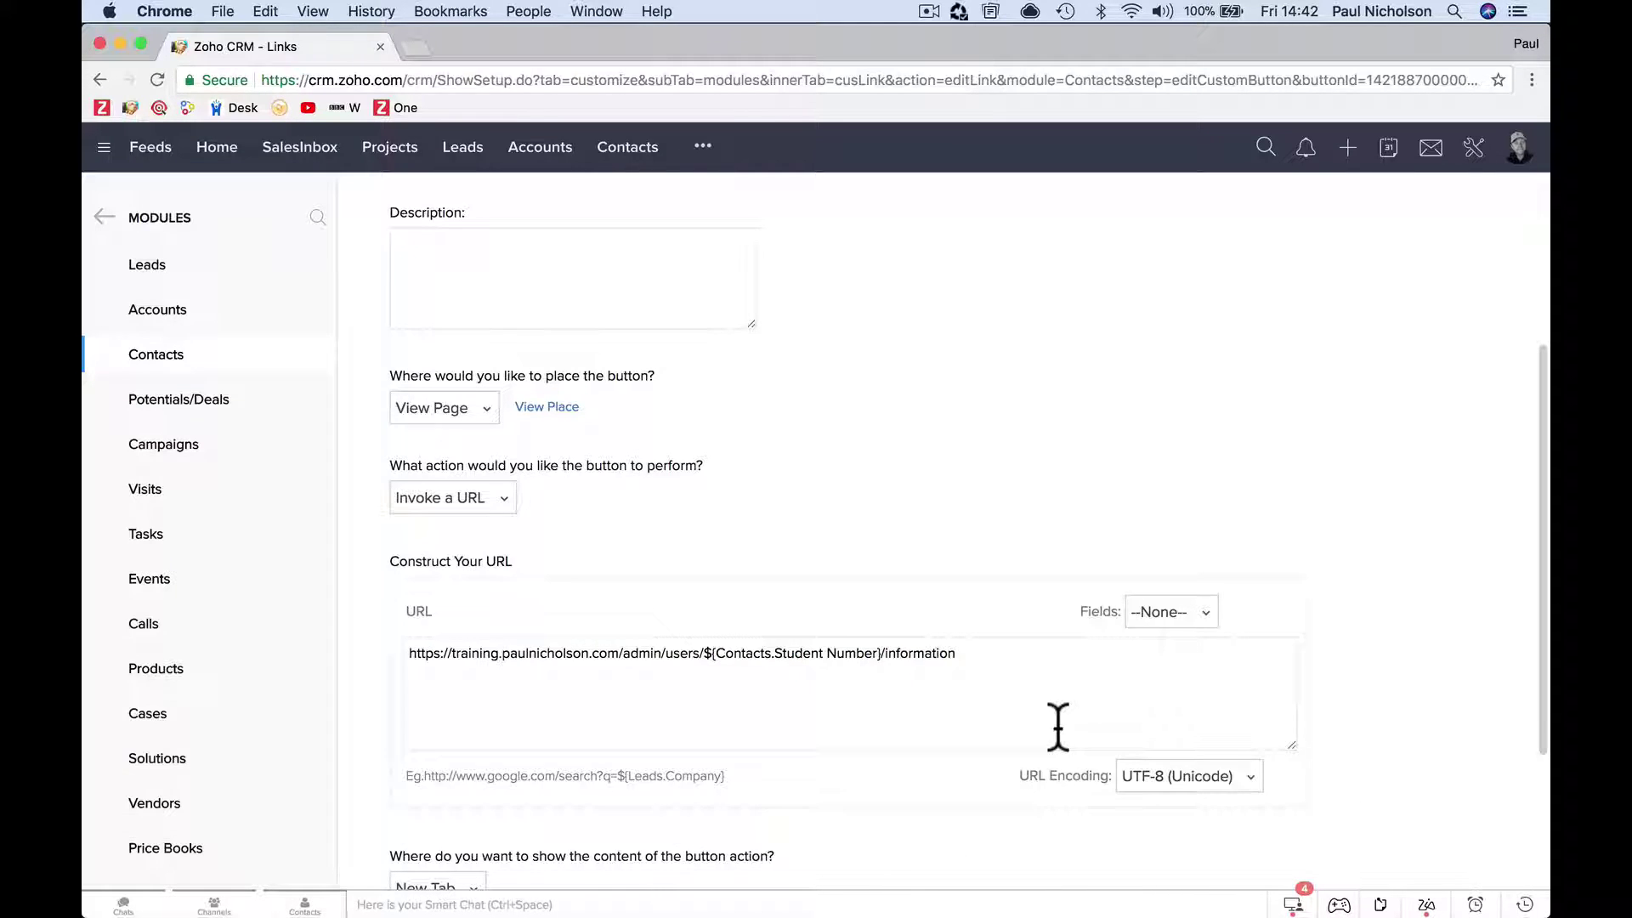
scroll(1058, 726, "down", 5)
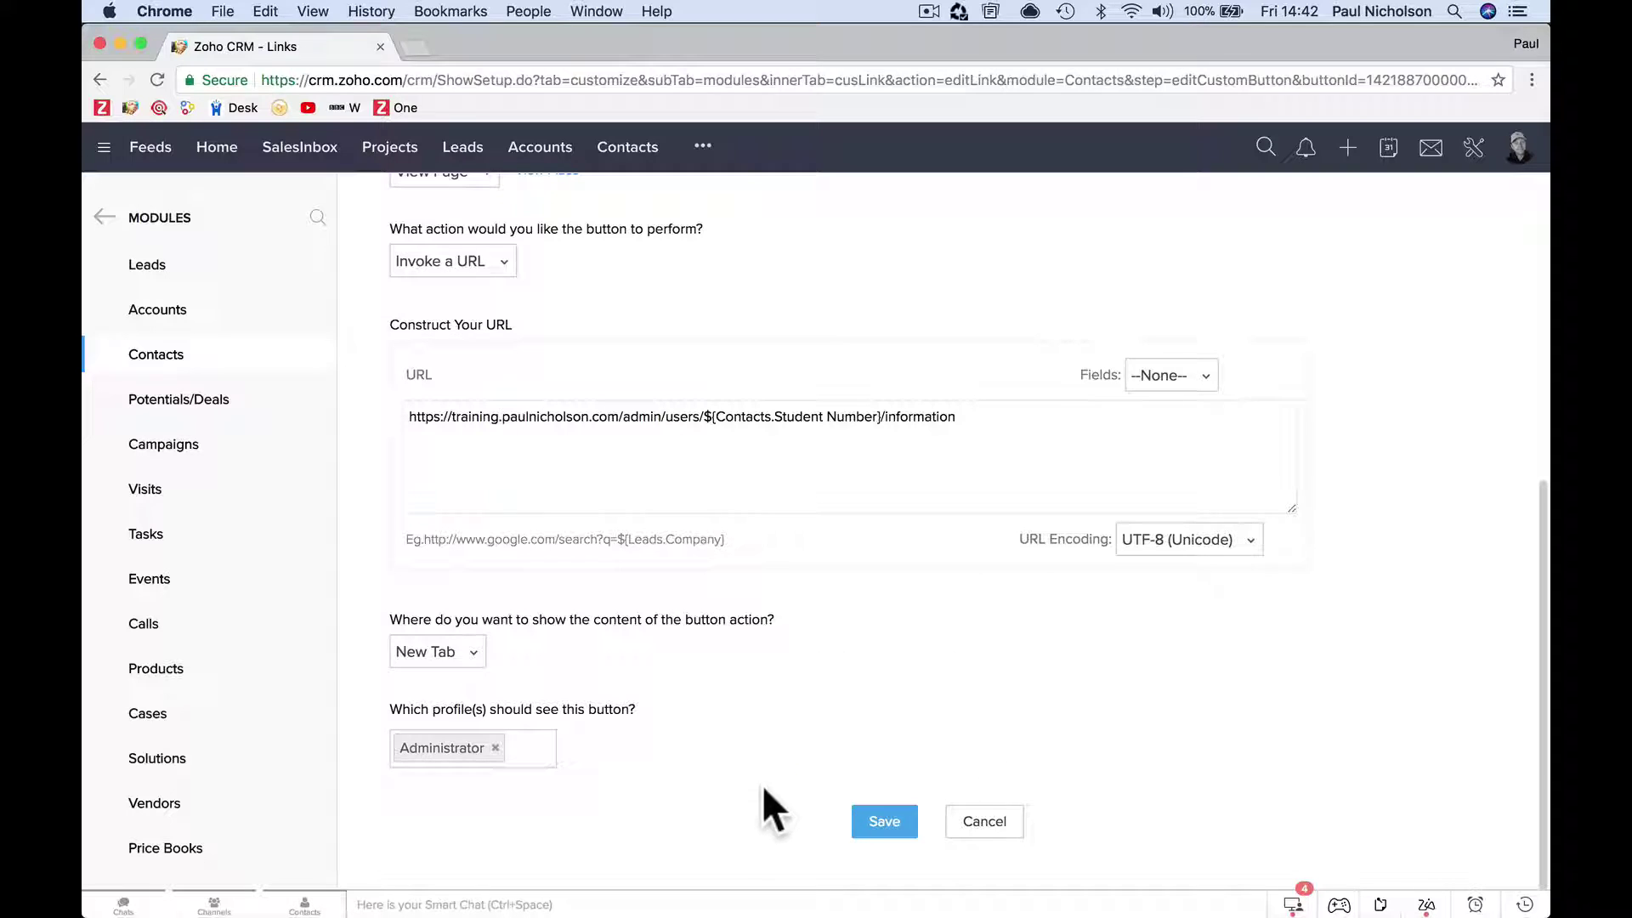
left_click(875, 823)
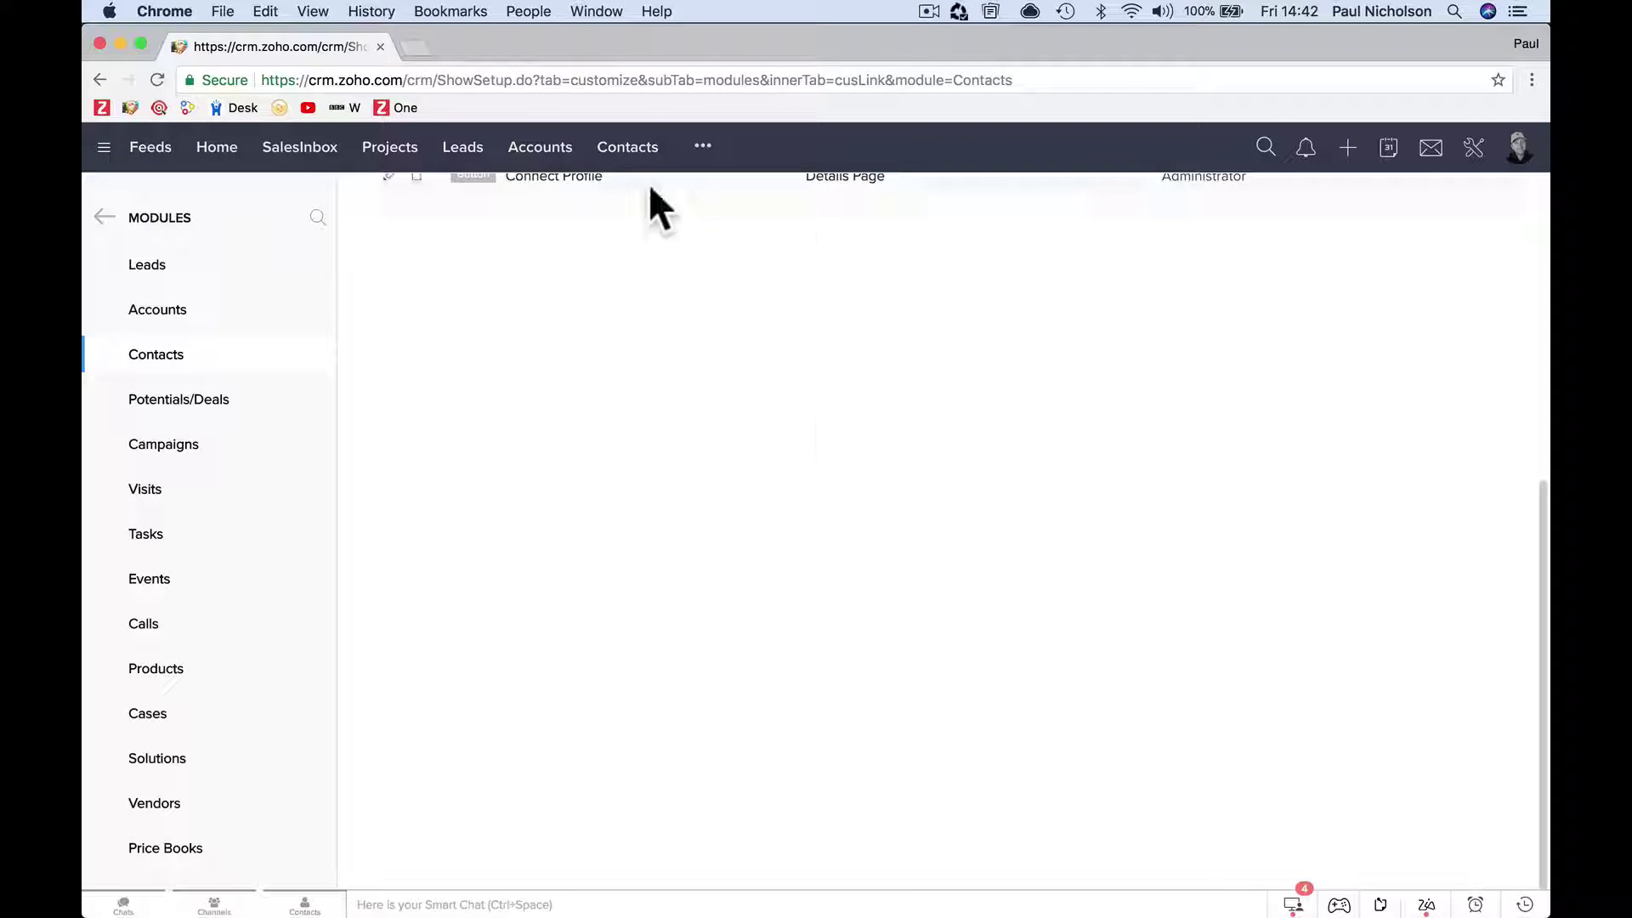
left_click(627, 158)
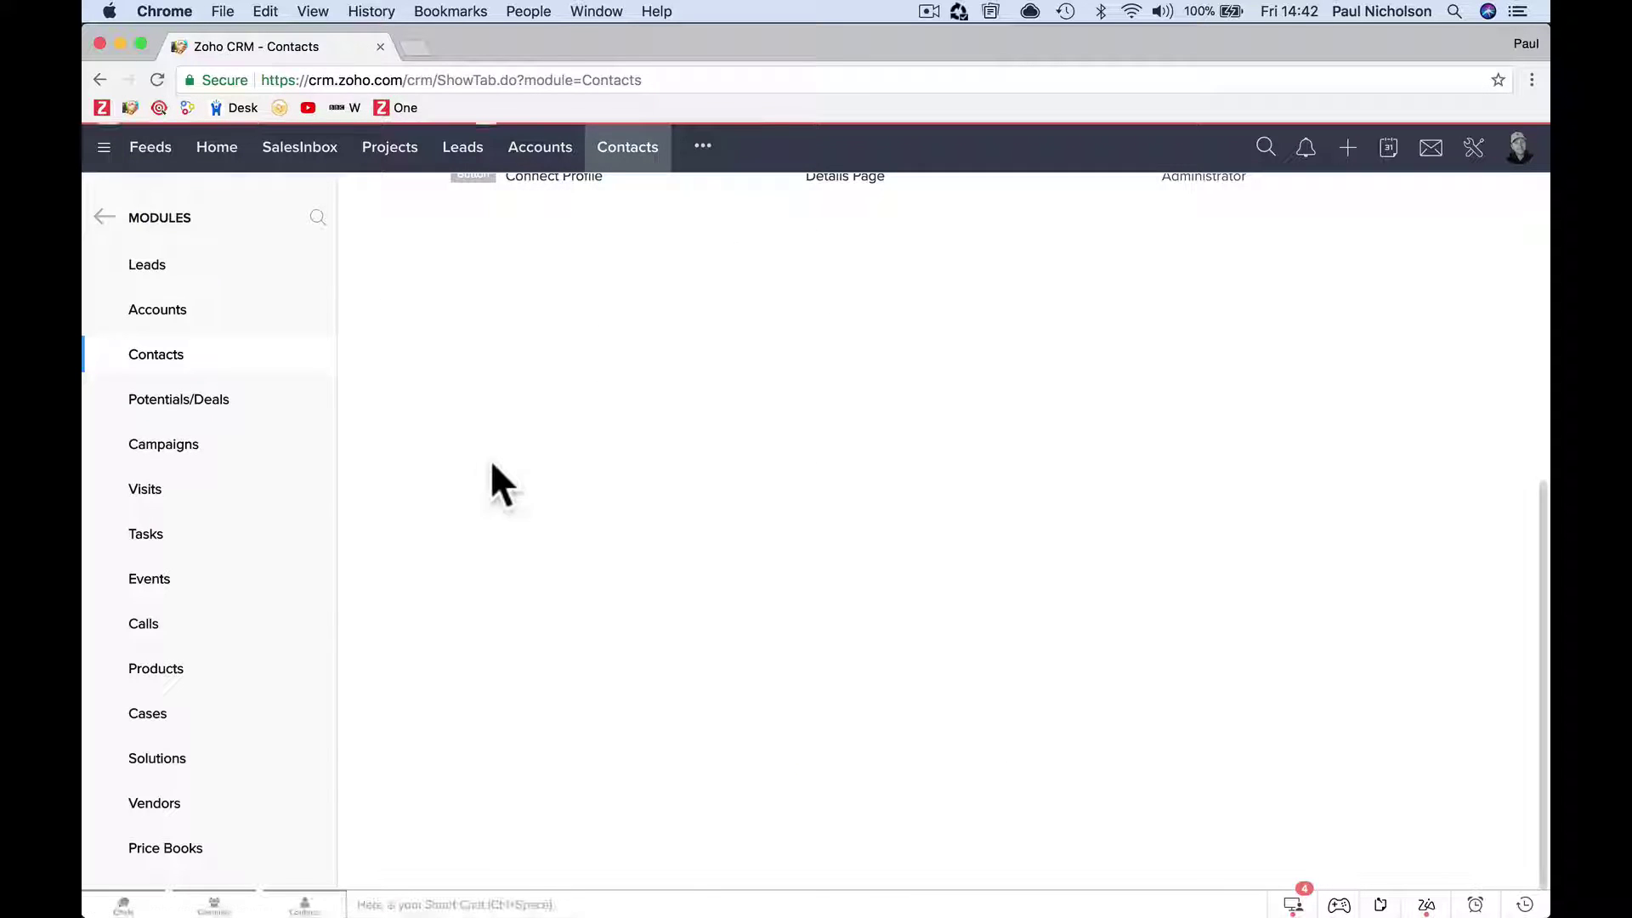
scroll(460, 514, "down", 20)
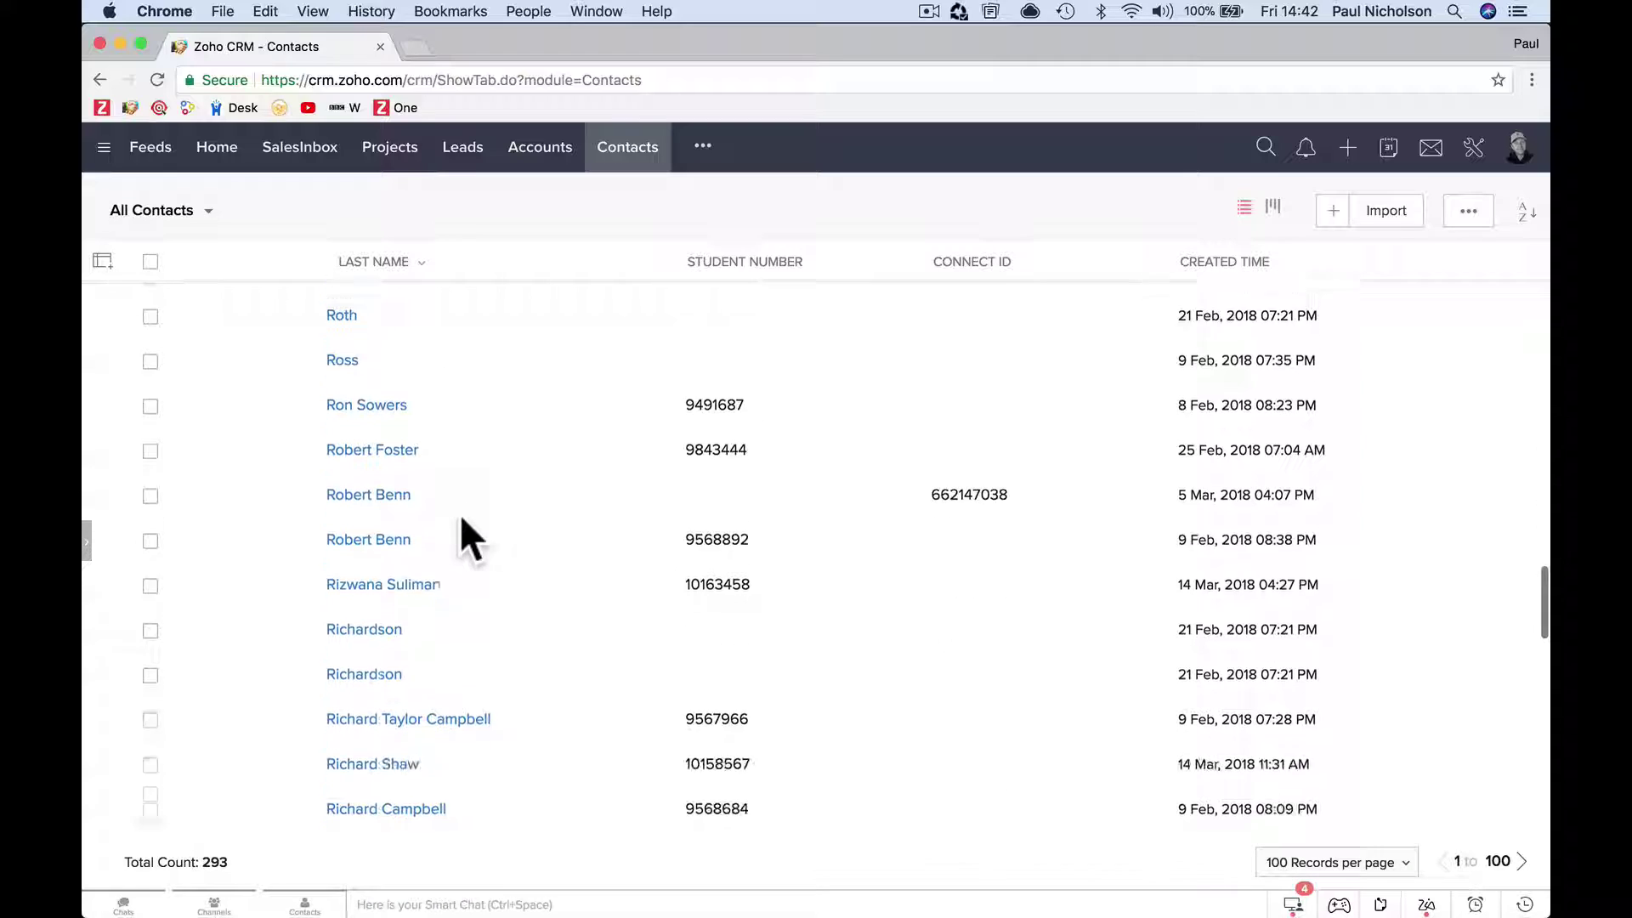
Open a contact's detail page and show its custom buttons dropdown.
scroll(461, 536, "down", 15)
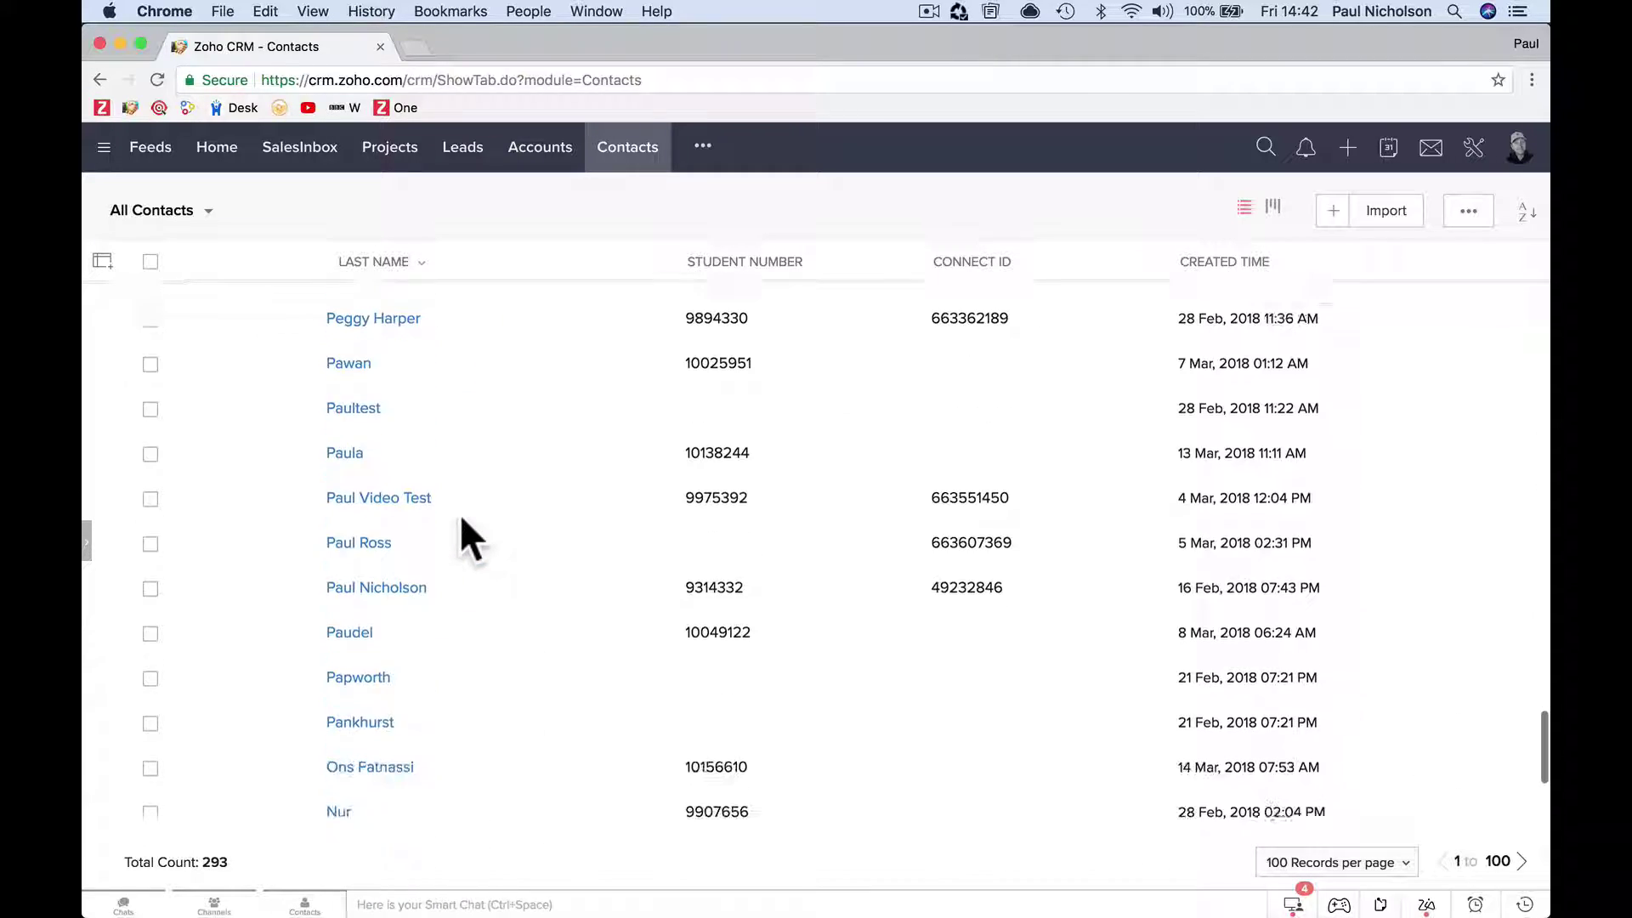
left_click(402, 564)
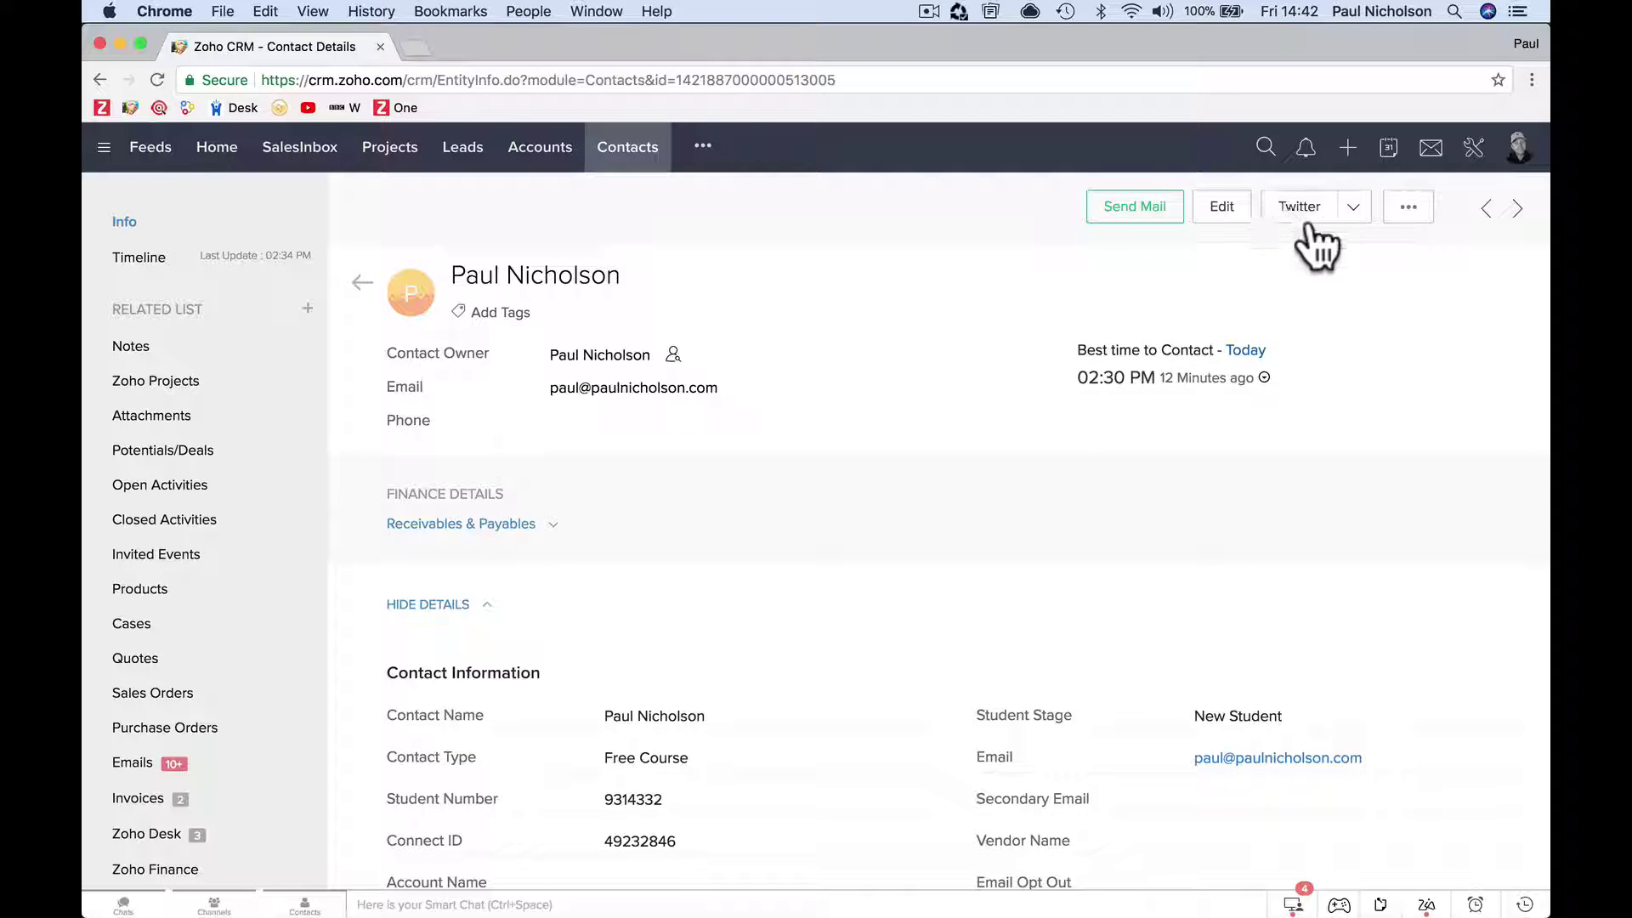
left_click(1355, 209)
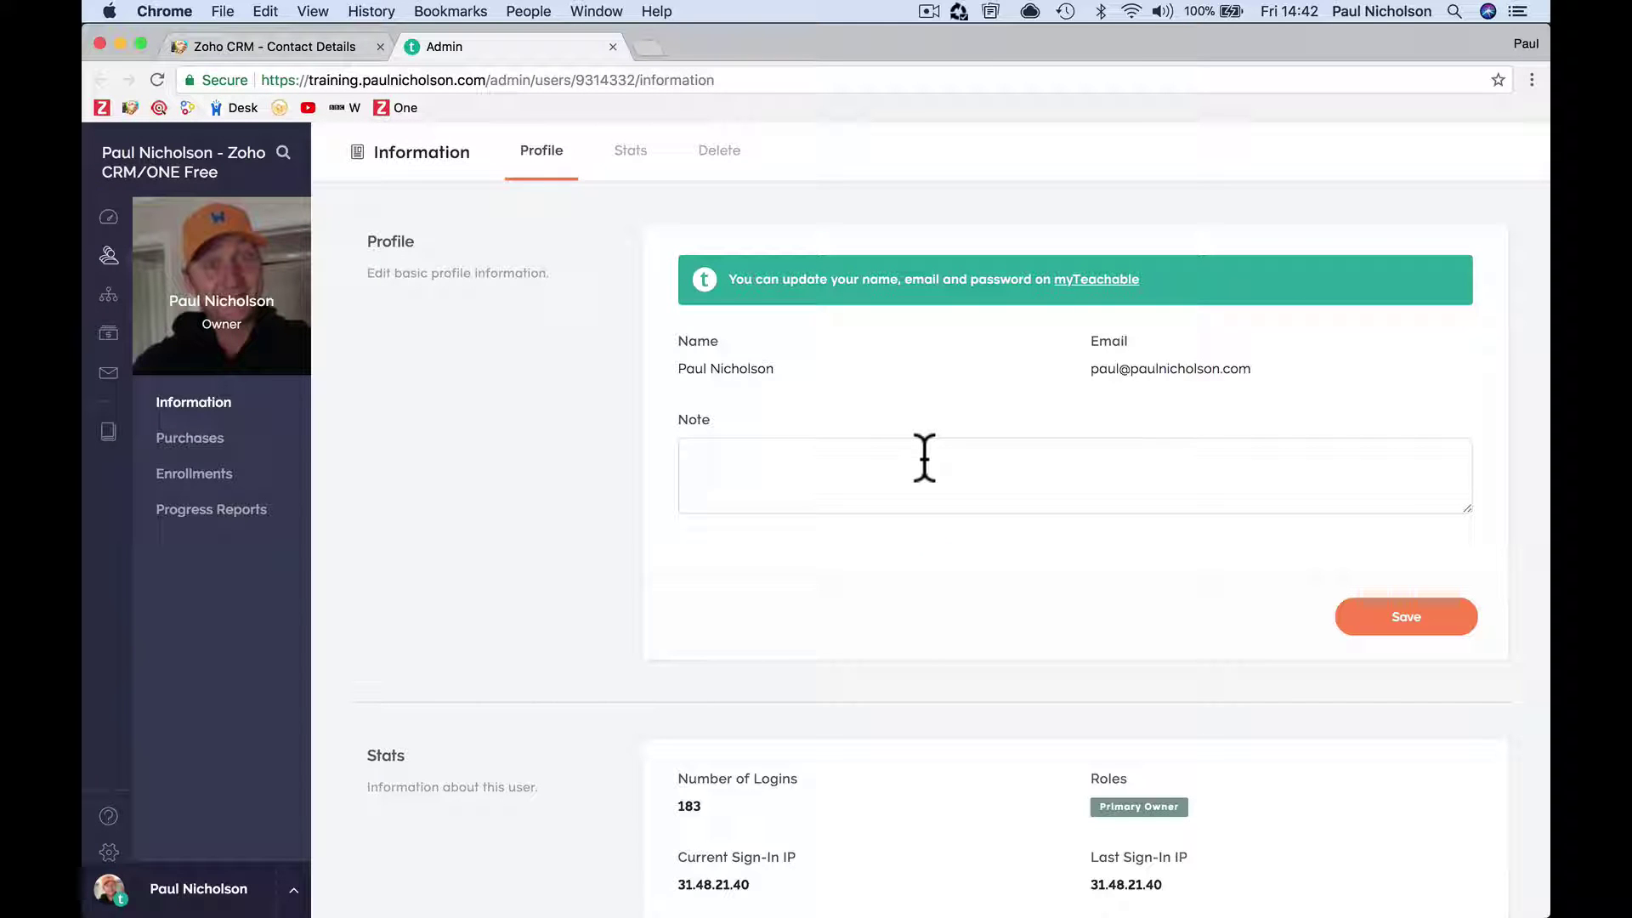
Open the student's Enrollments admin page and copy its full web address.
left_click(242, 478)
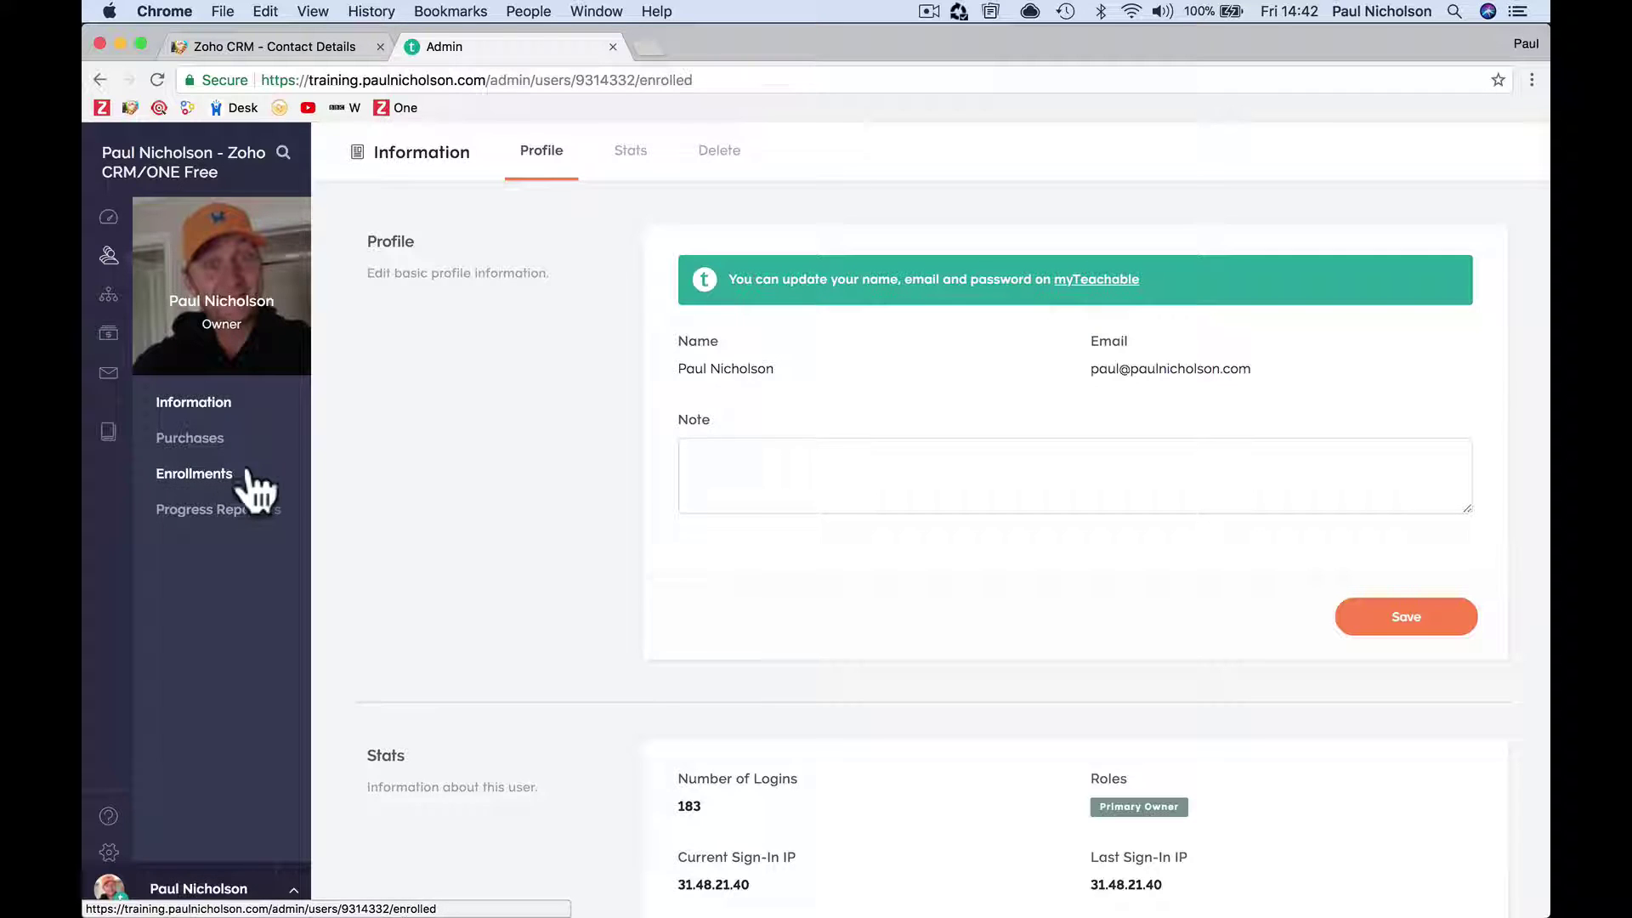
left_click(641, 80)
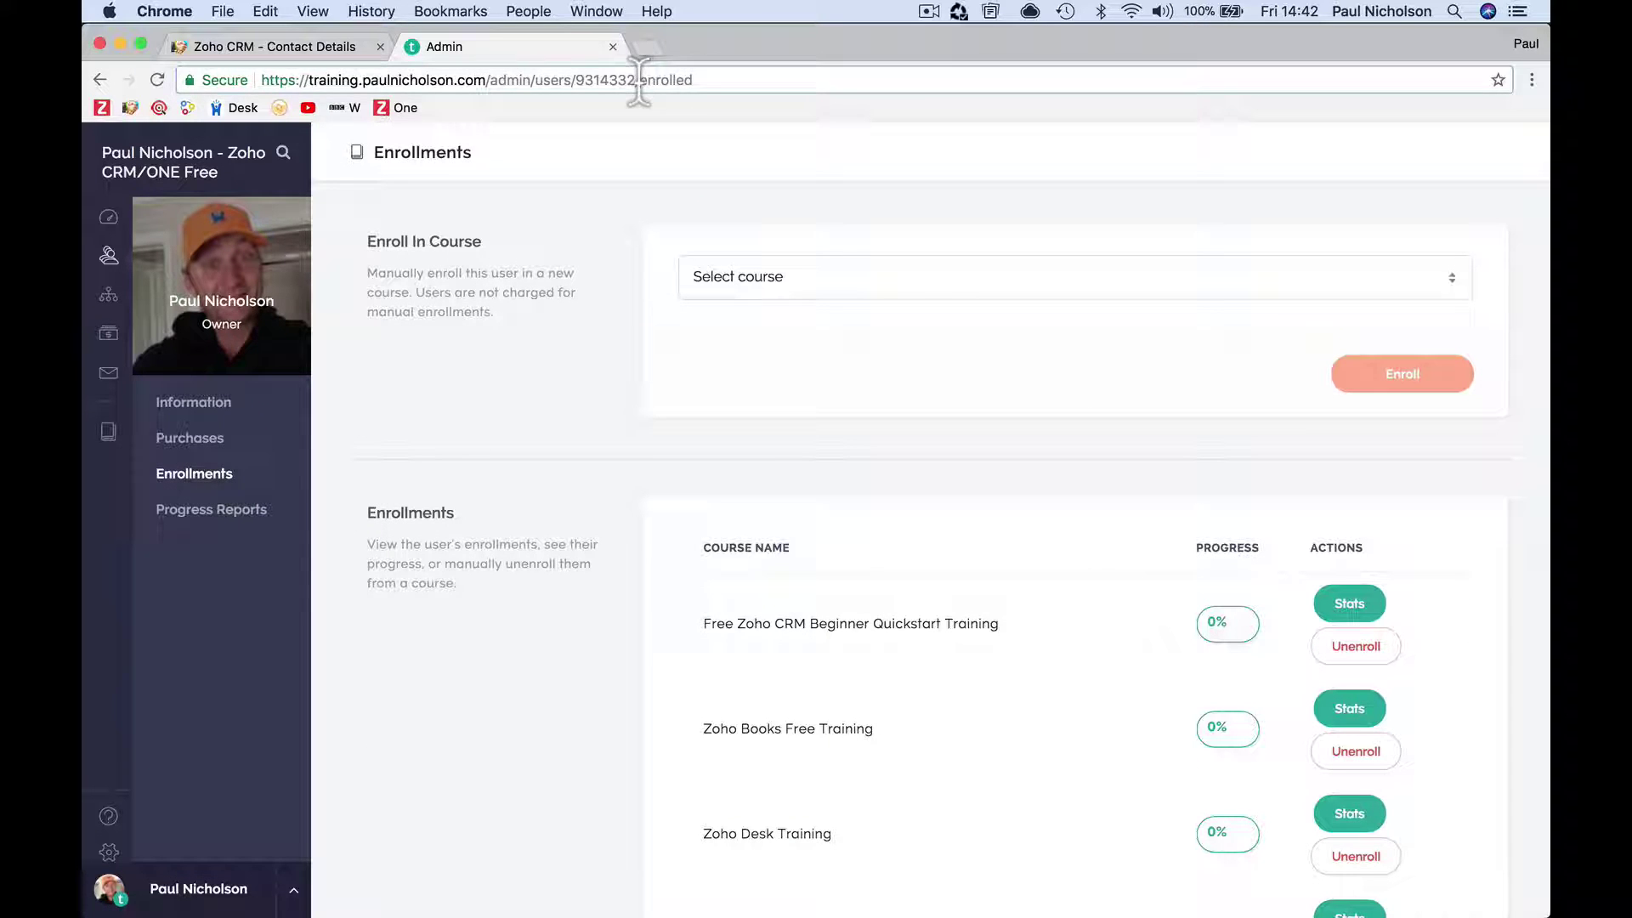
left_click_drag(639, 80, 718, 81)
triple_click(712, 78)
right_click(714, 79)
left_click(753, 108)
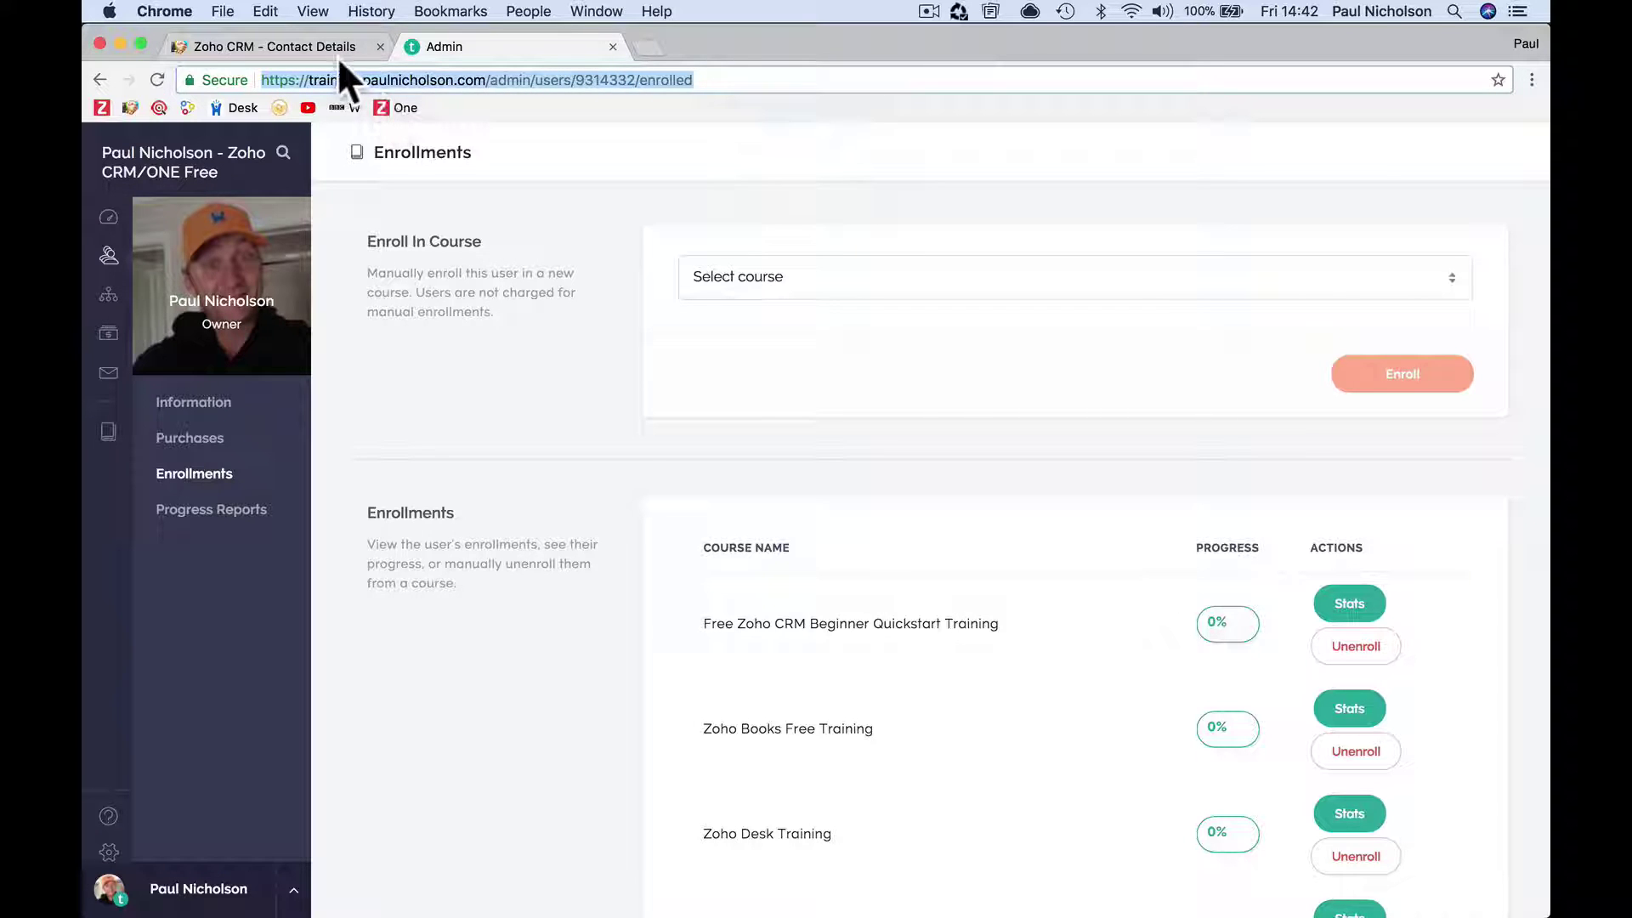
Name a new Contacts button 'Courses Enrolled', keep View Page placement, and open its action choices.
left_click(338, 53)
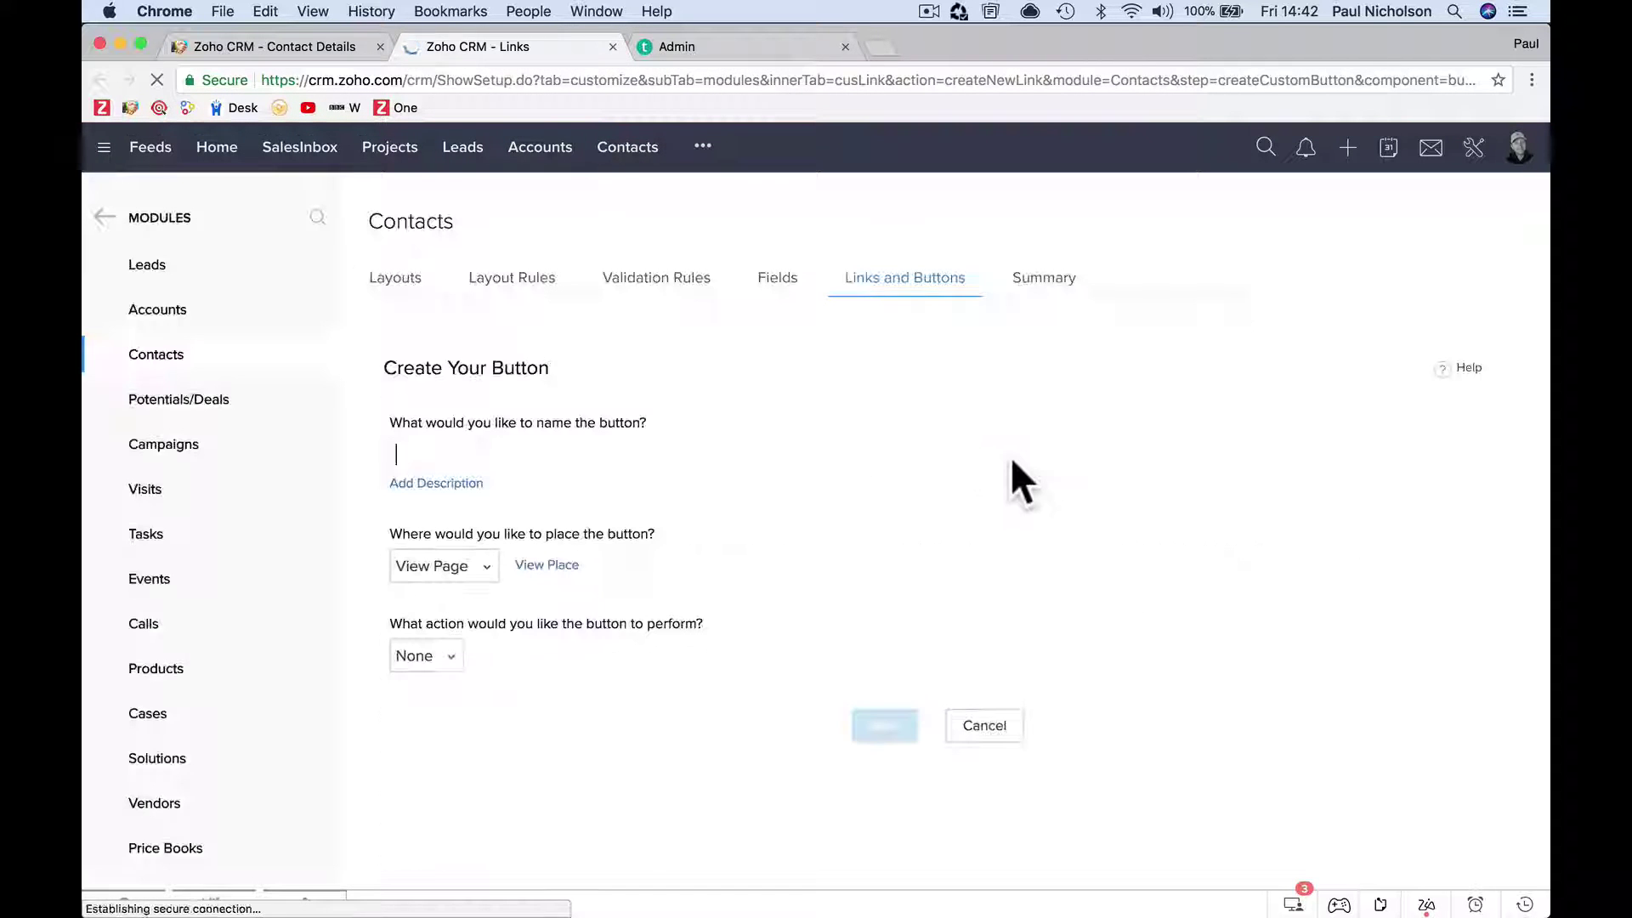
type("Courses Enrolled")
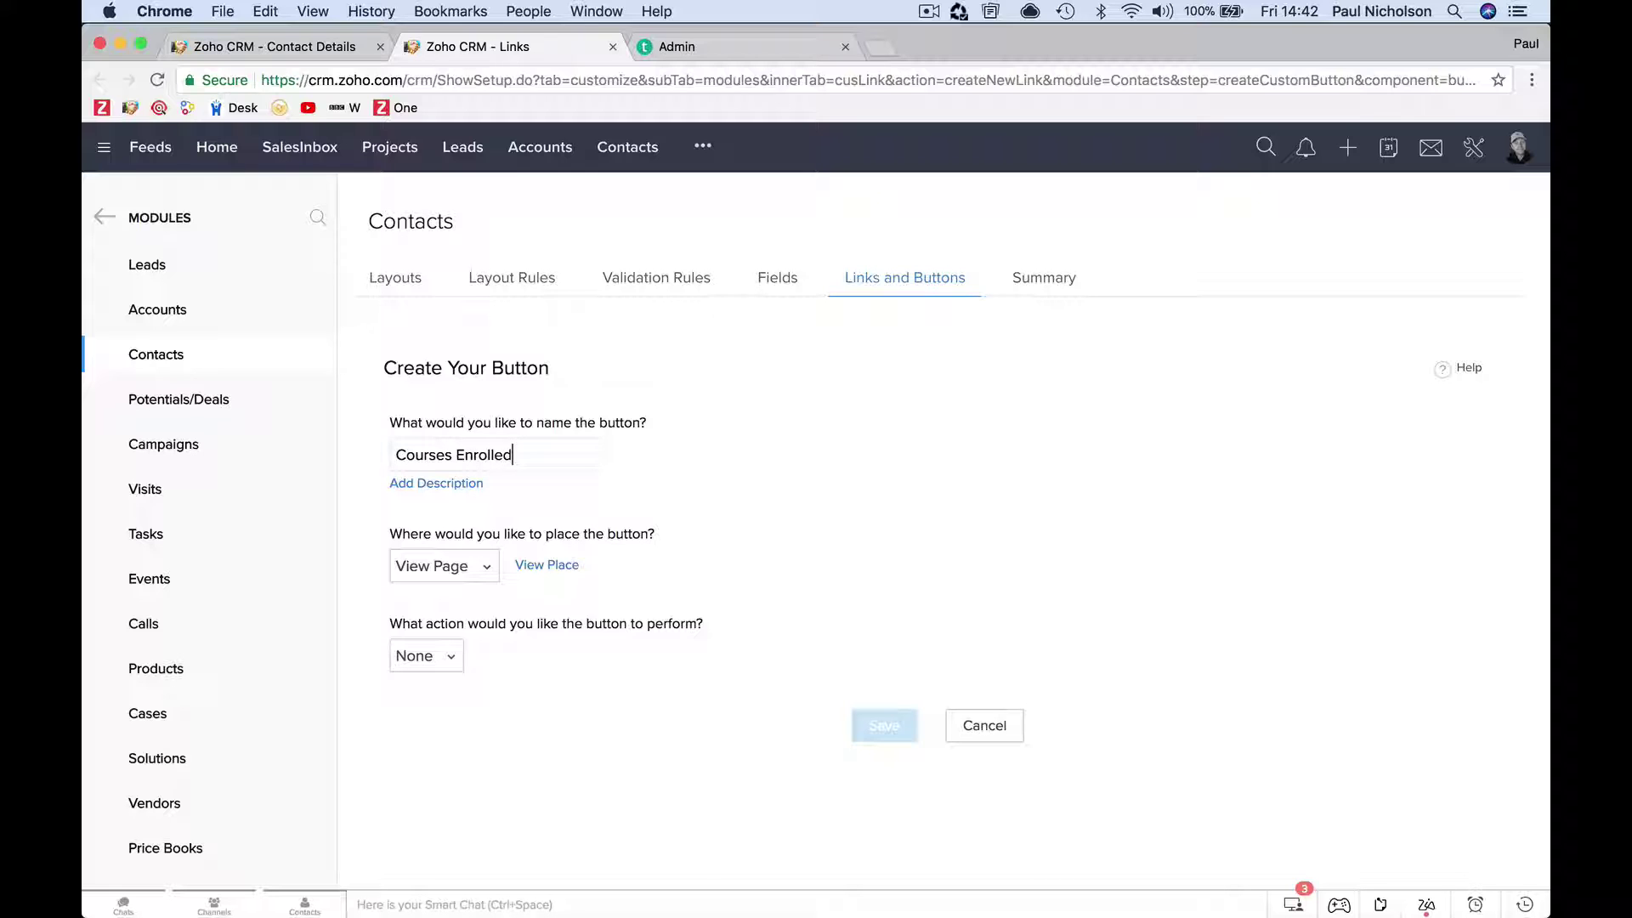
scroll(784, 653, "down", 1)
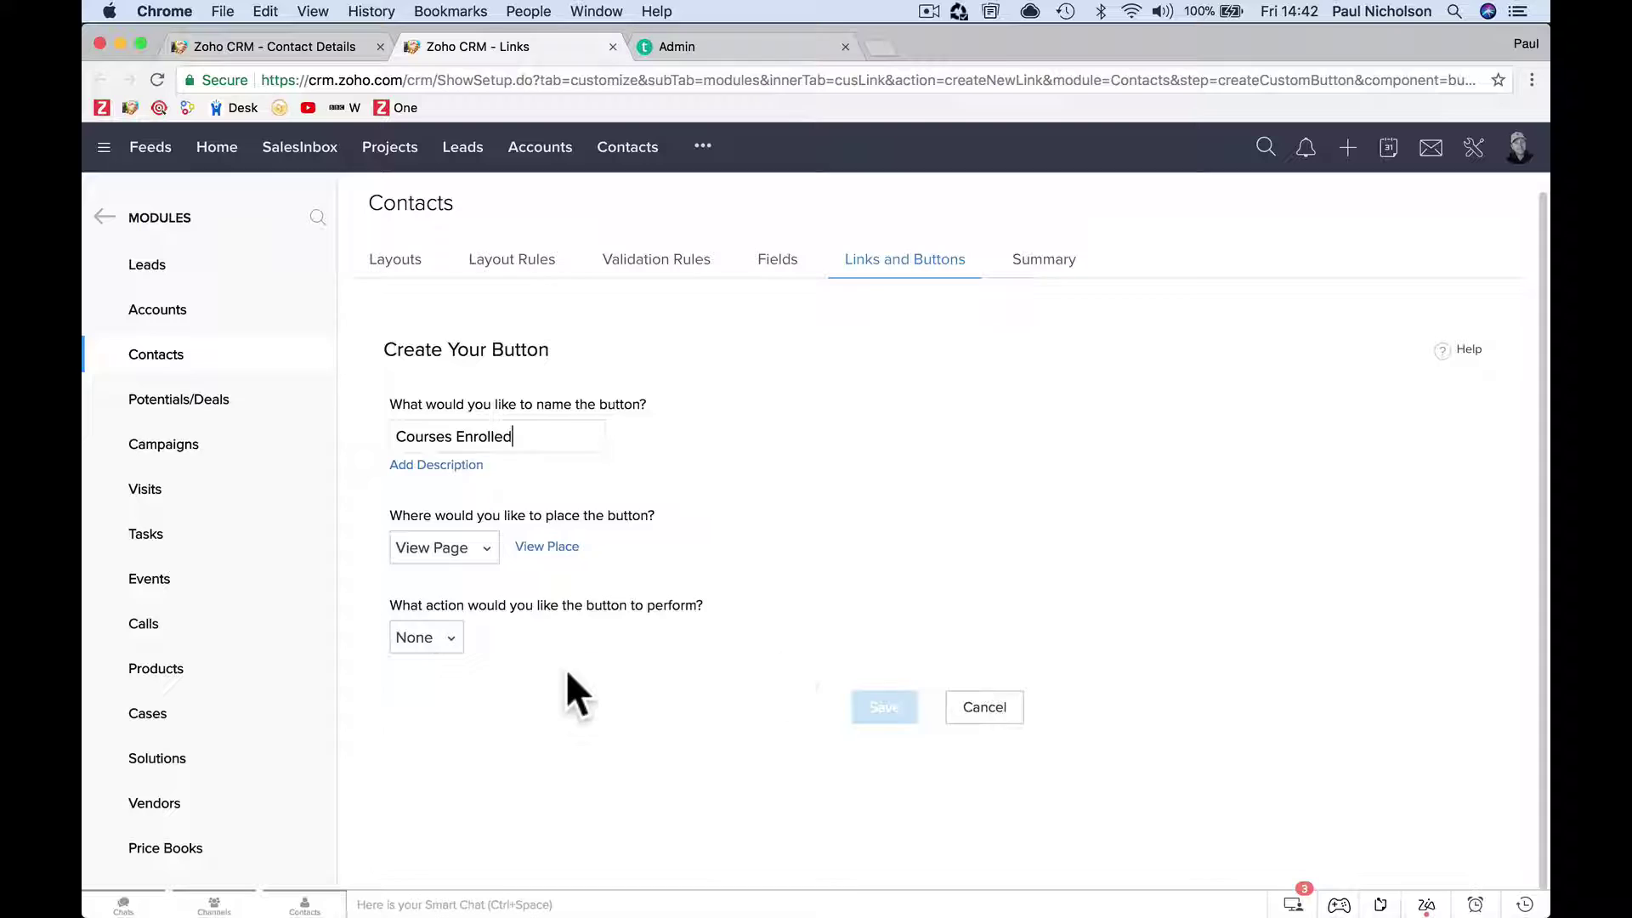
left_click(479, 552)
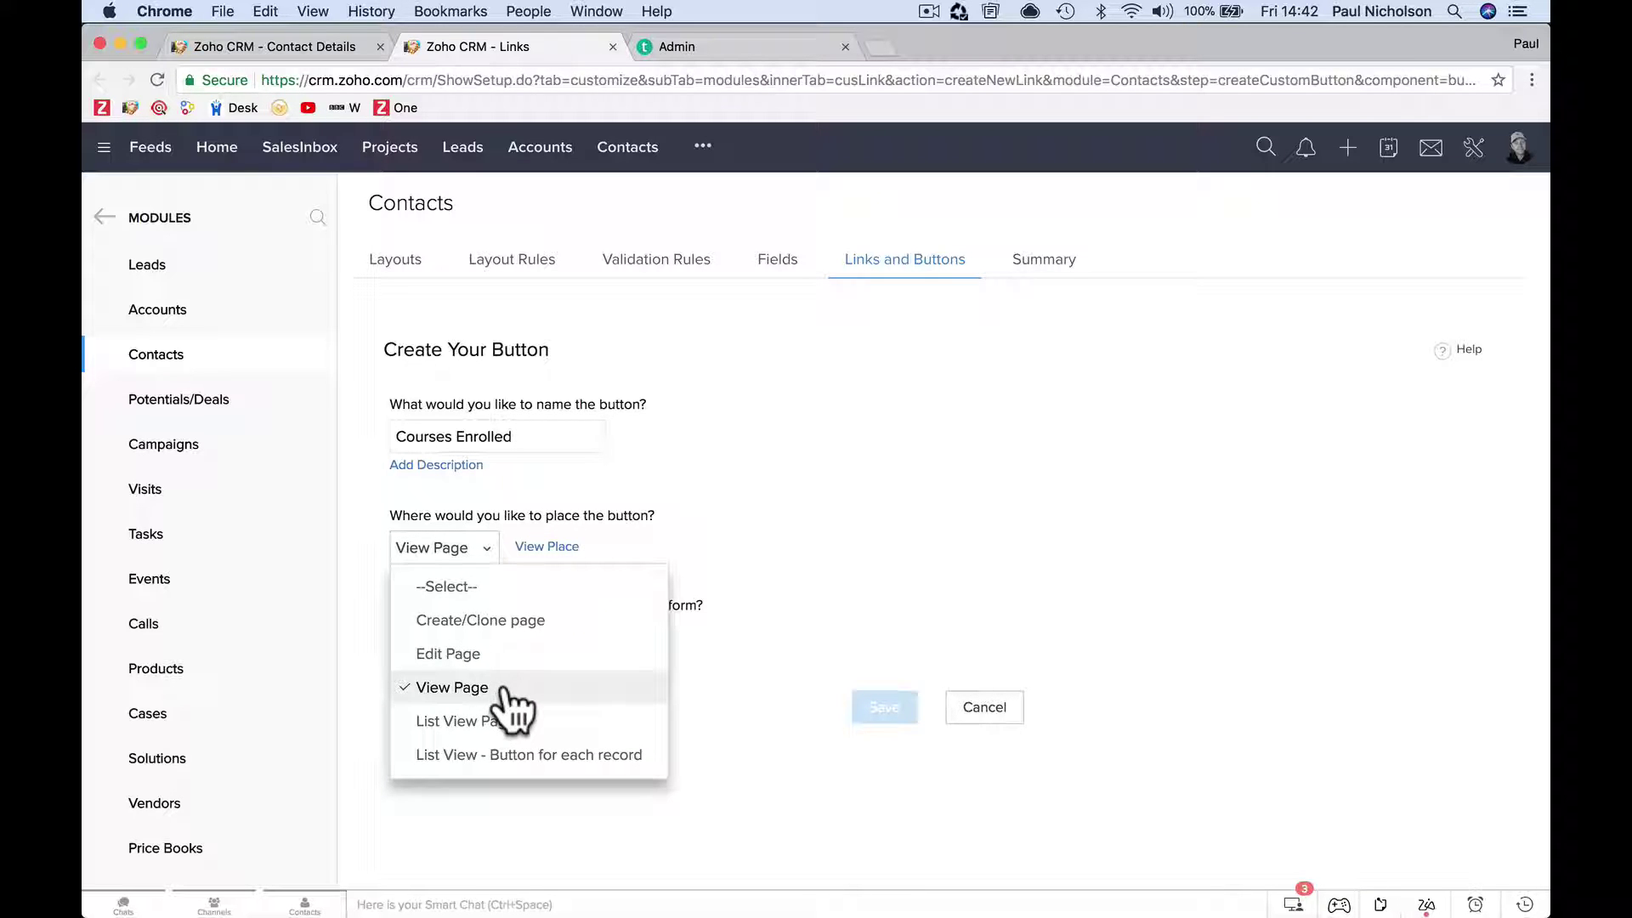
left_click(505, 690)
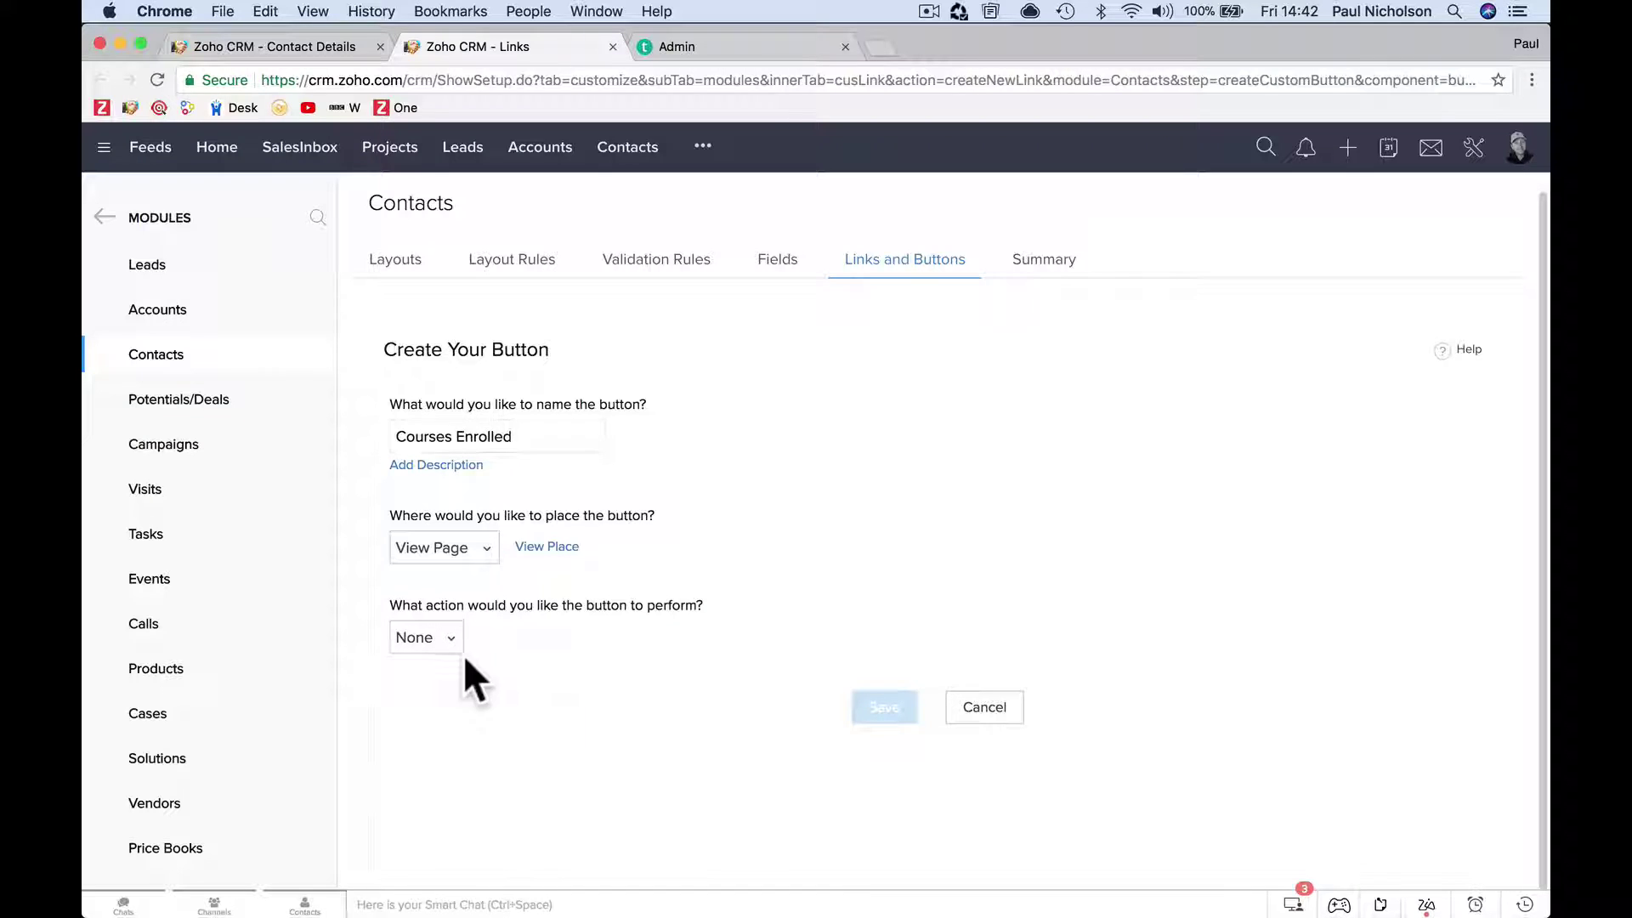
left_click(487, 555)
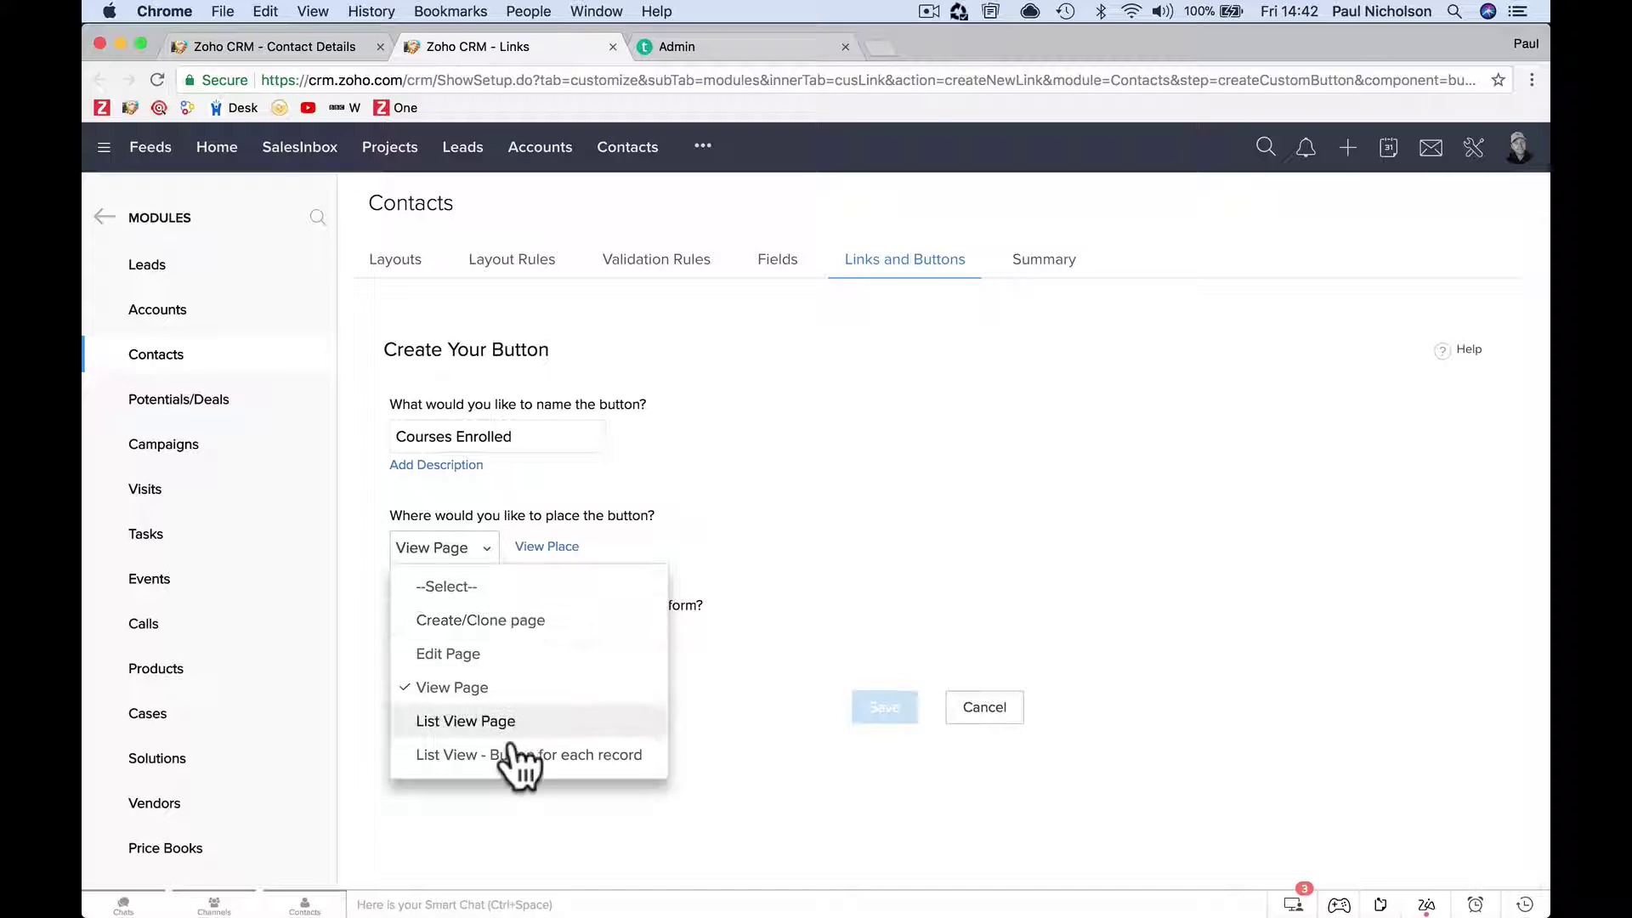
left_click(504, 686)
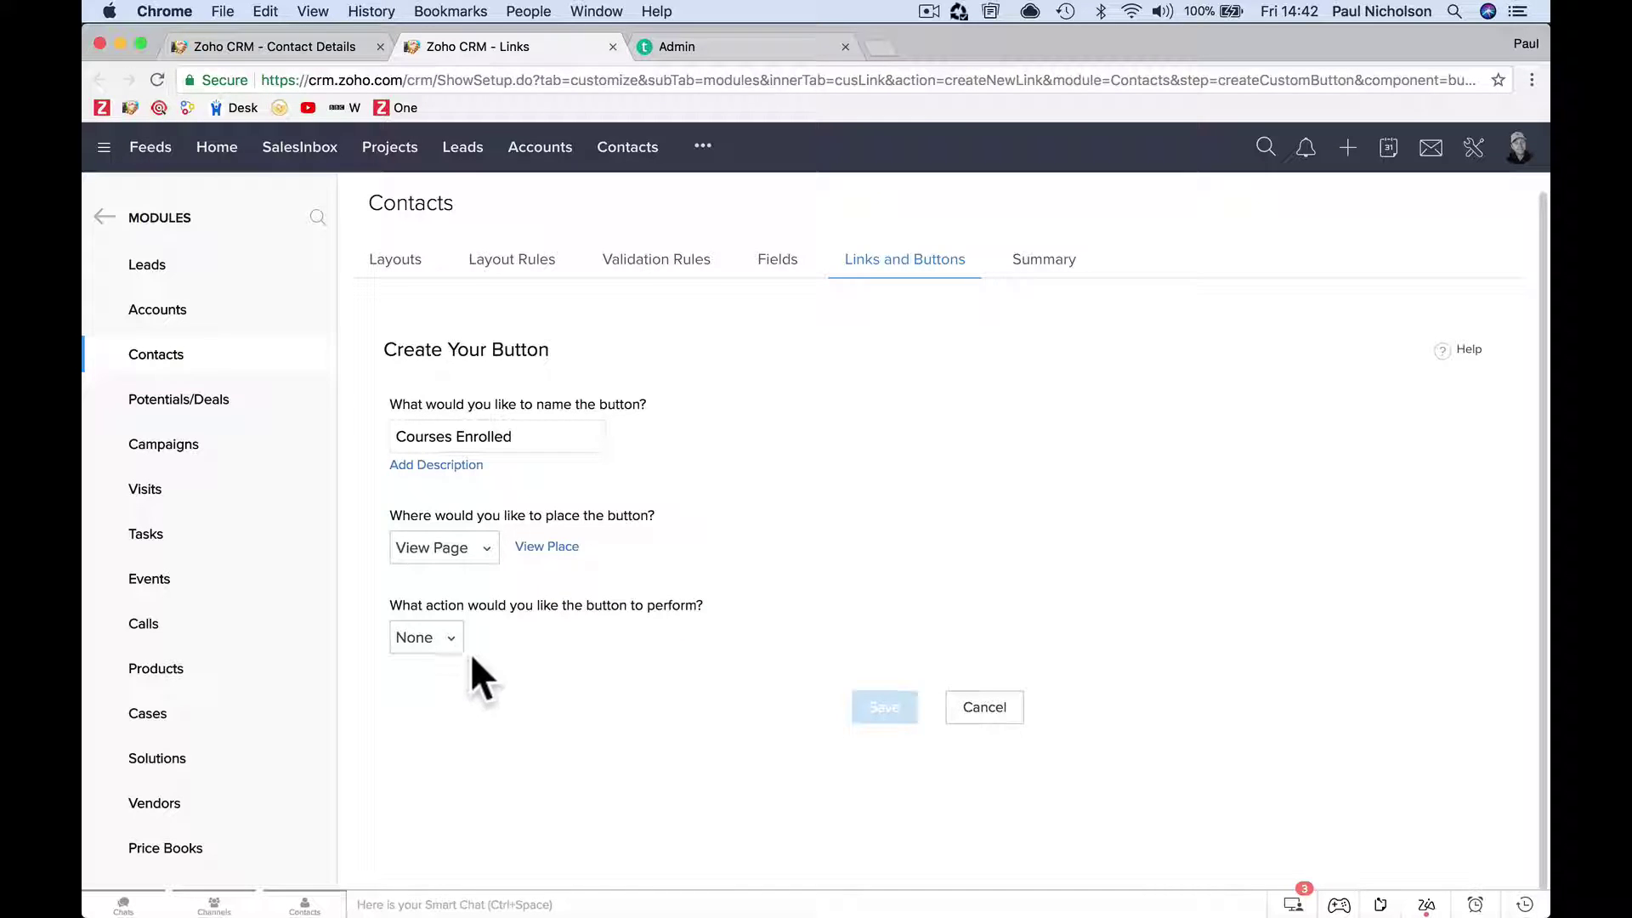
left_click(450, 642)
scroll(485, 756, "down", 2)
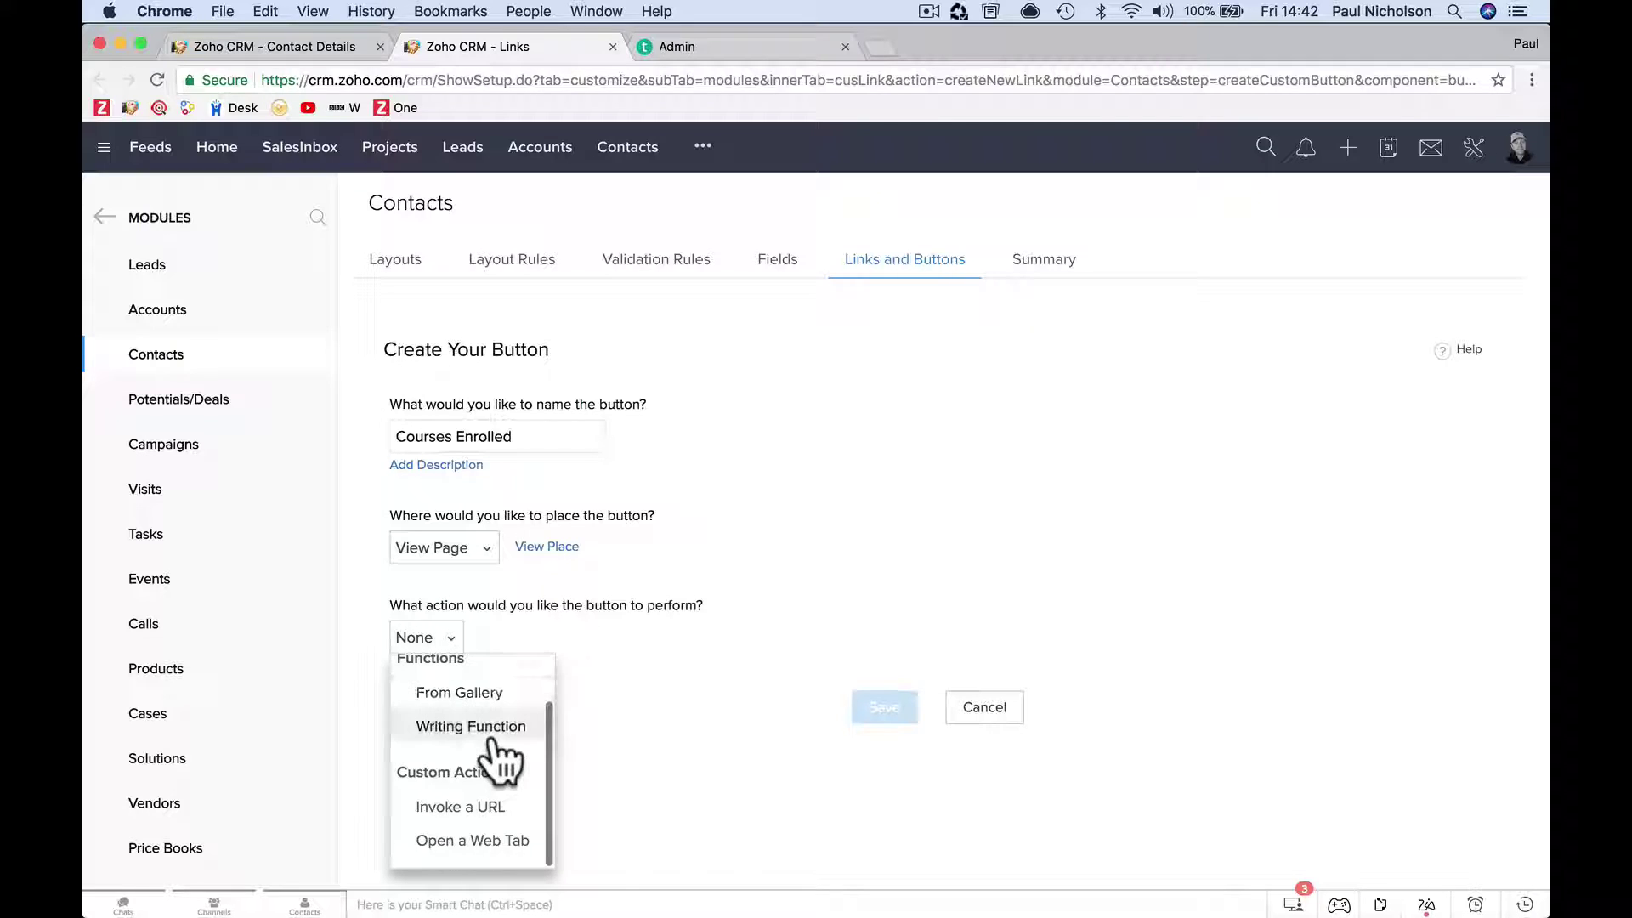
Set the button to Invoke a URL and paste the copied enrollments address.
left_click(486, 807)
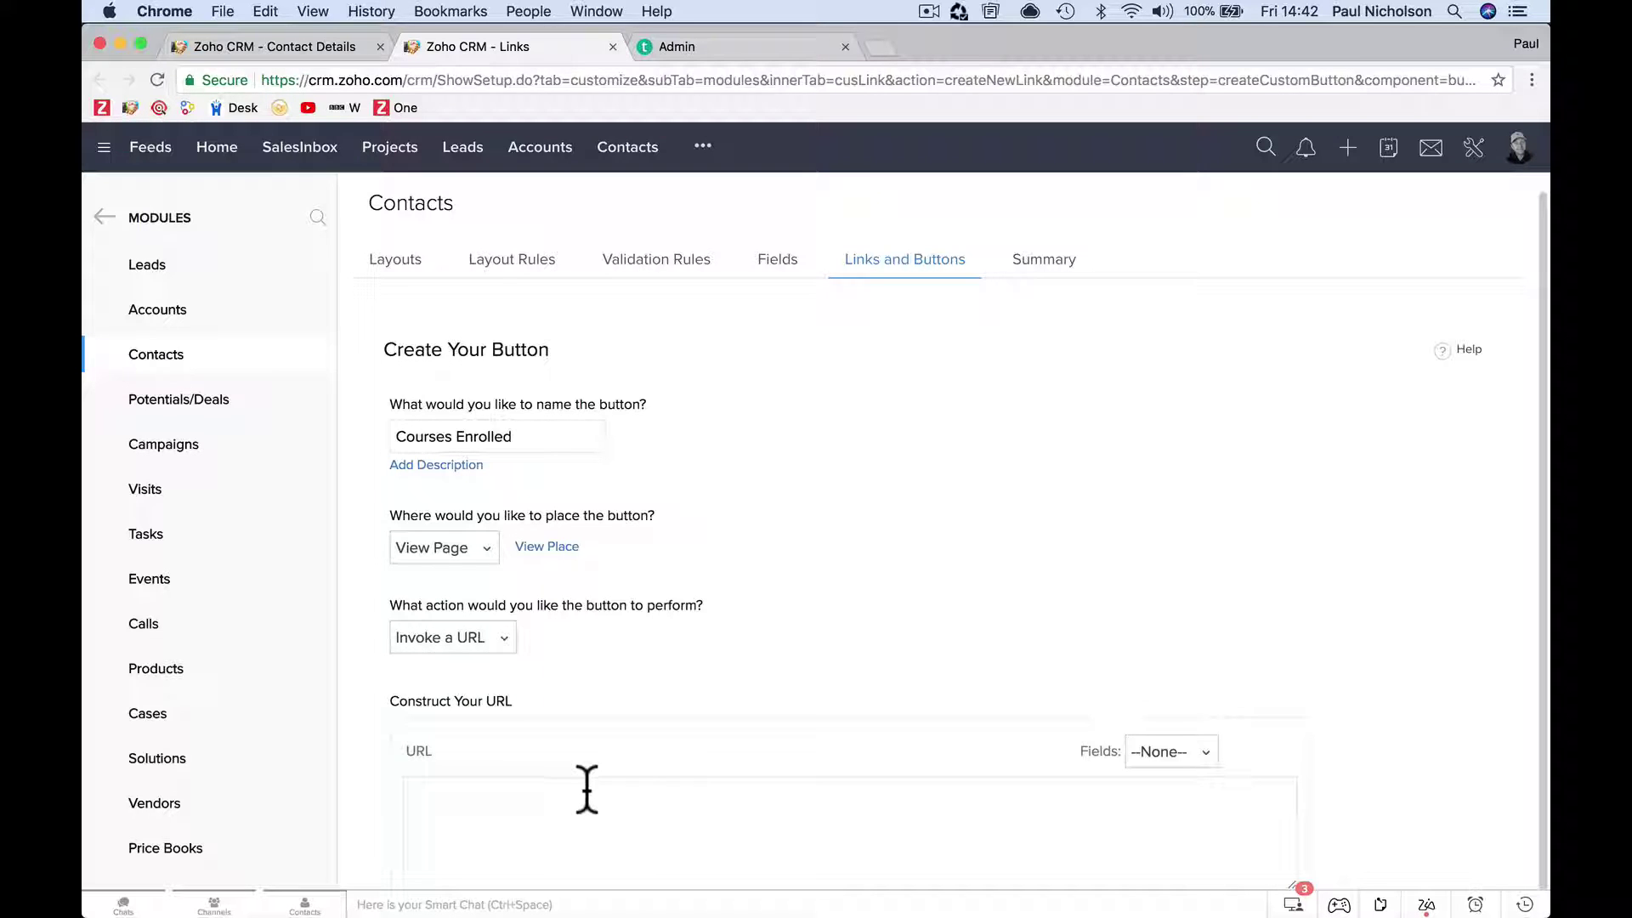
scroll(768, 595, "down", 5)
left_click(758, 586)
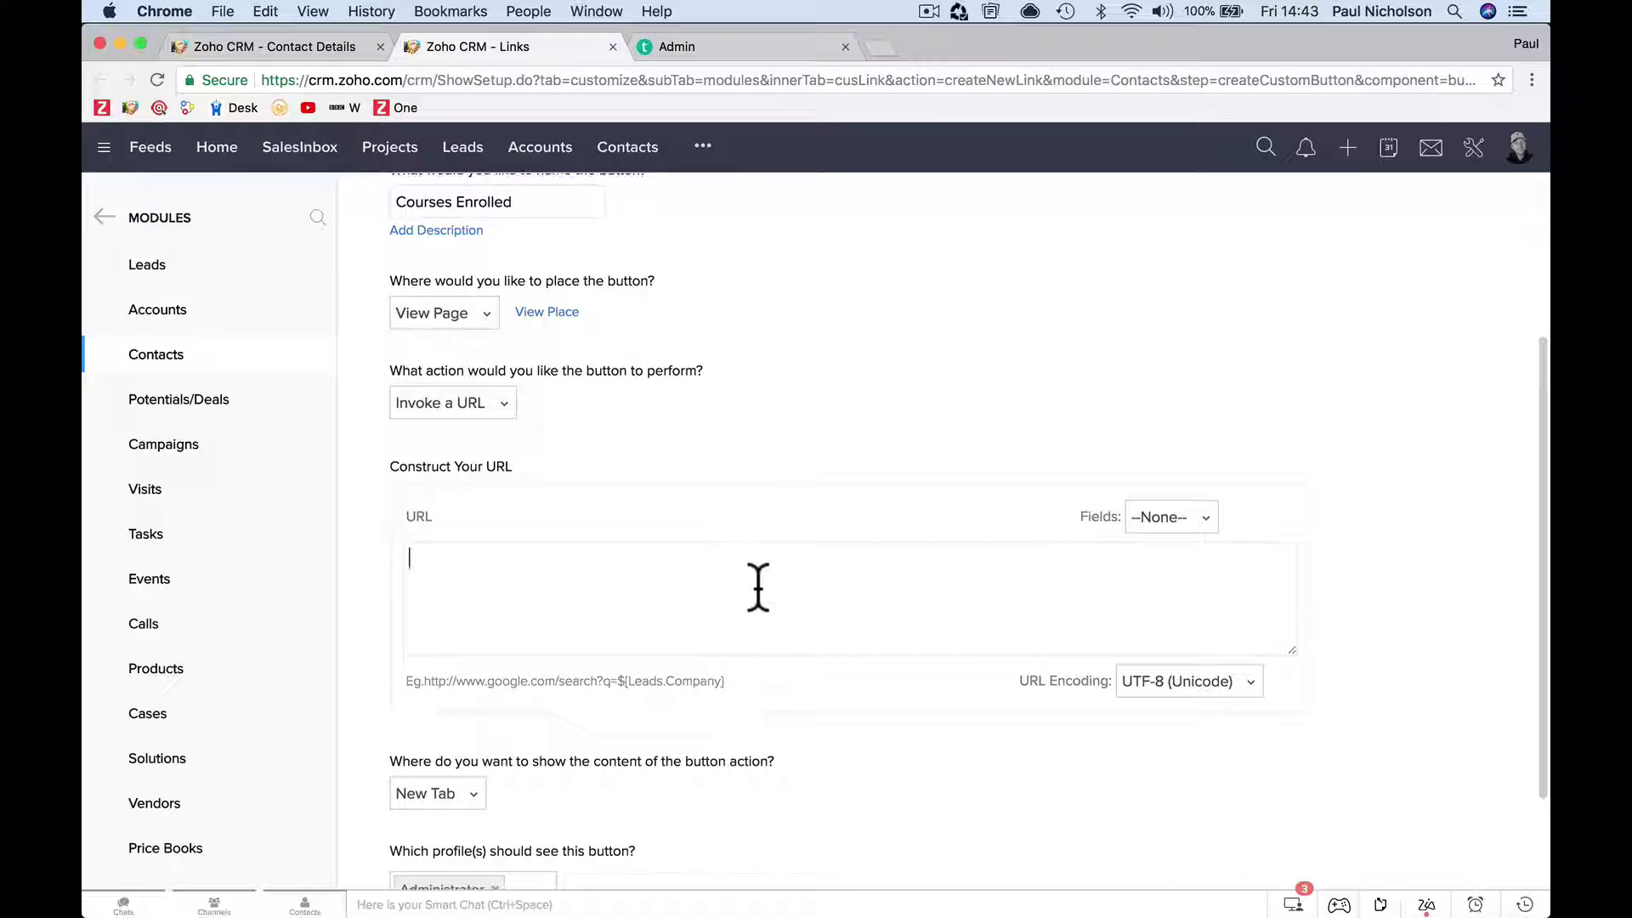
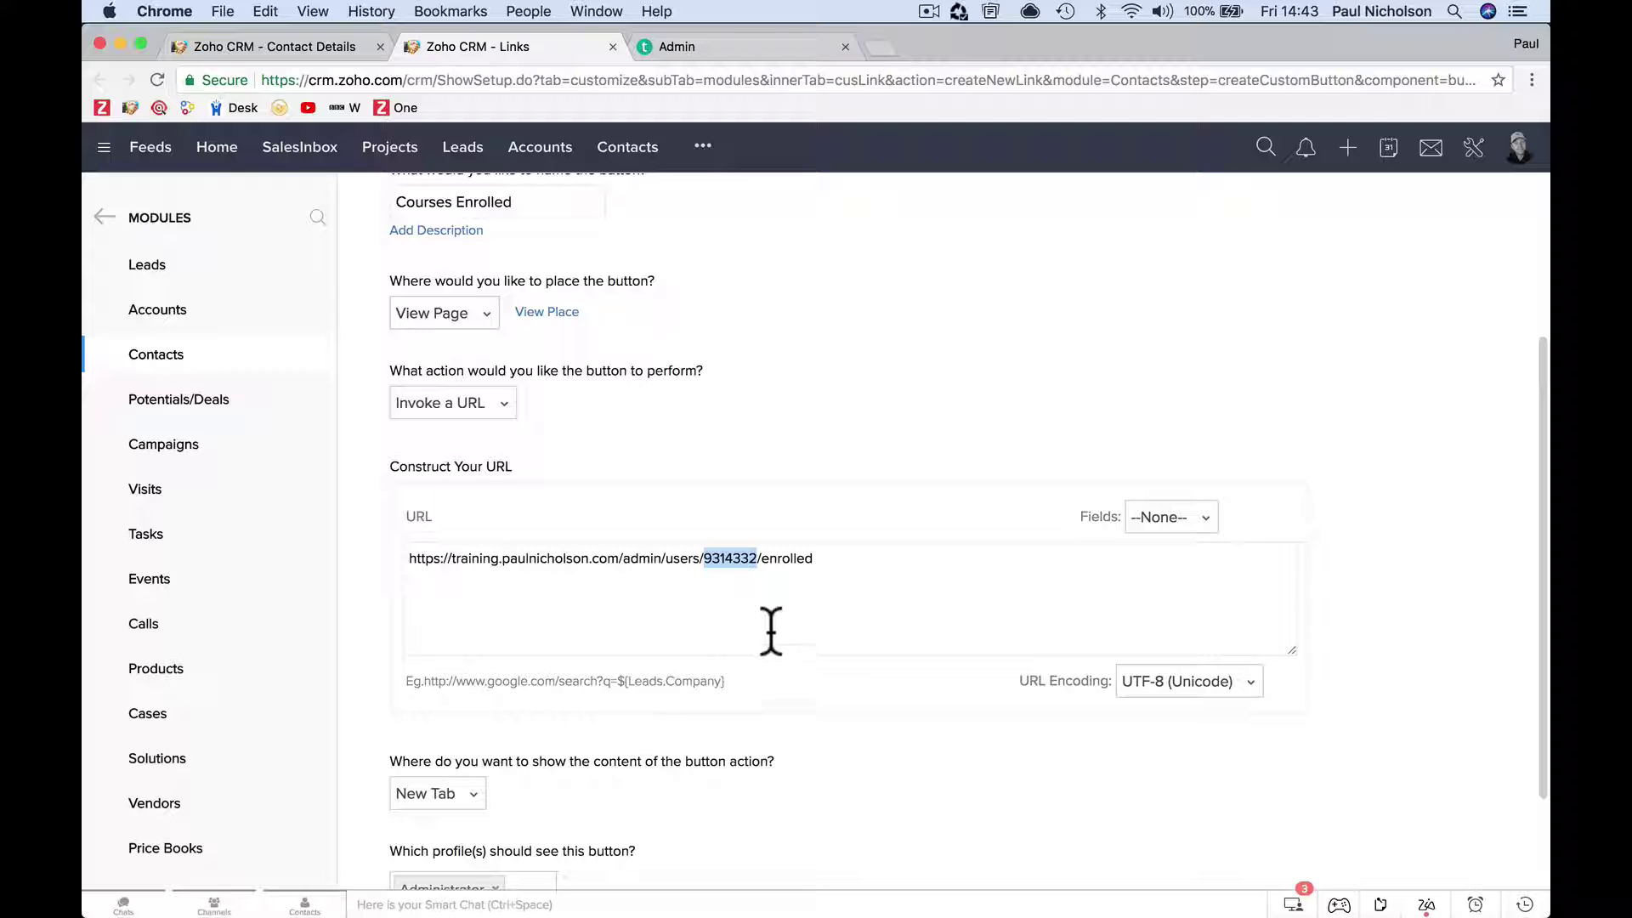
Replace the fixed student number with the Student Number field between users/ and /enrolled, then save.
left_click(1202, 533)
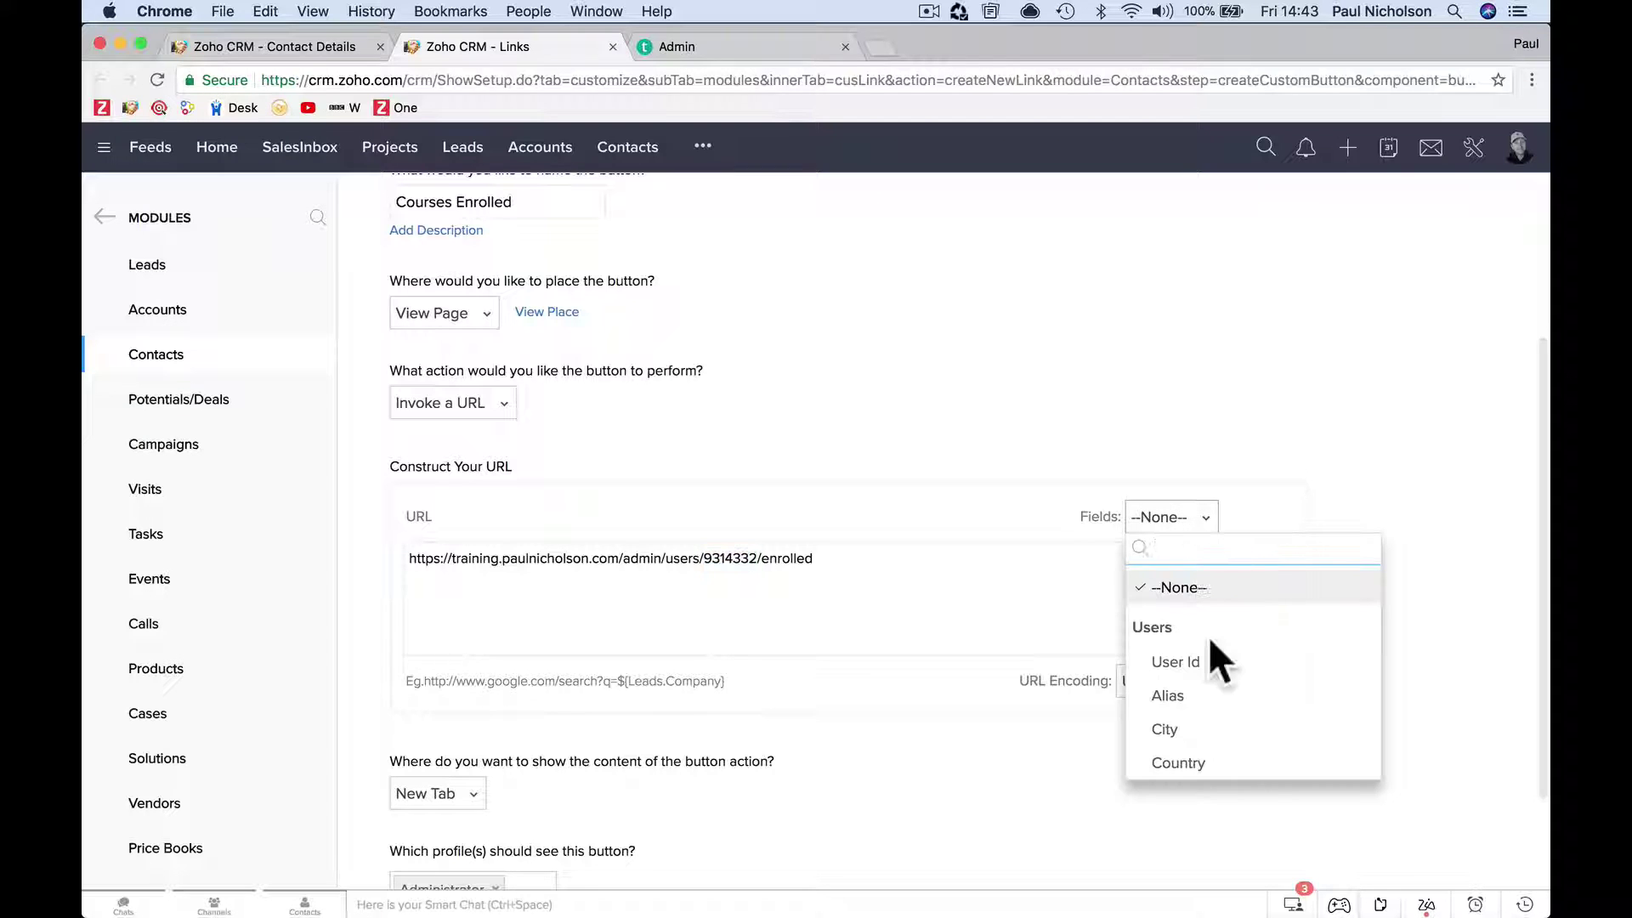
left_click(907, 635)
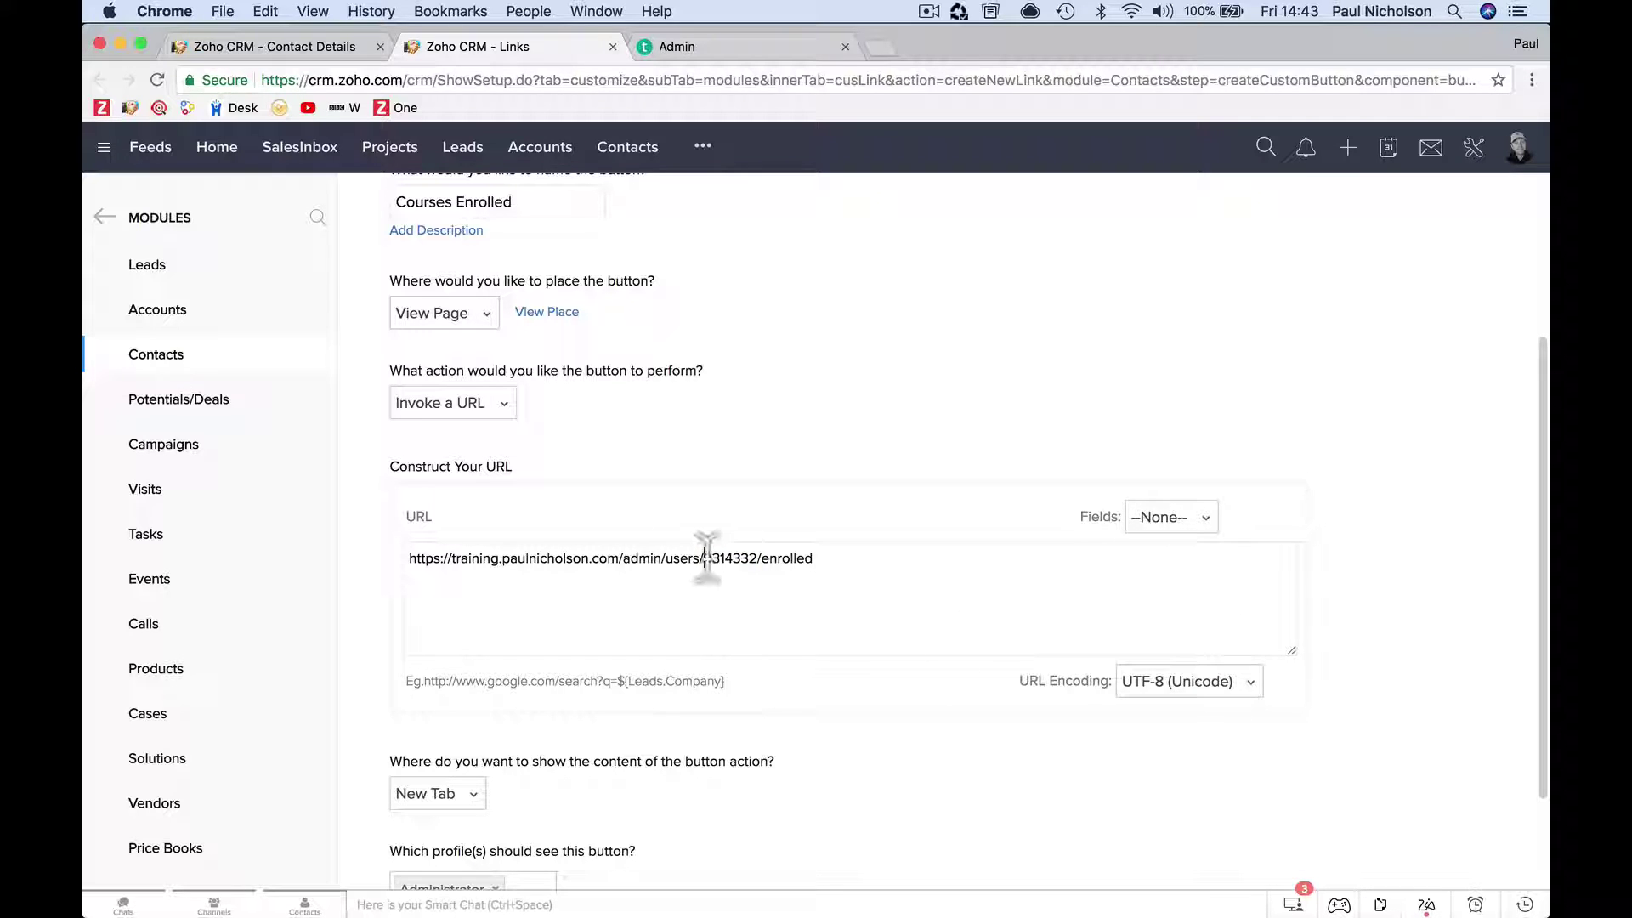
key("BackSpace")
left_click(1198, 529)
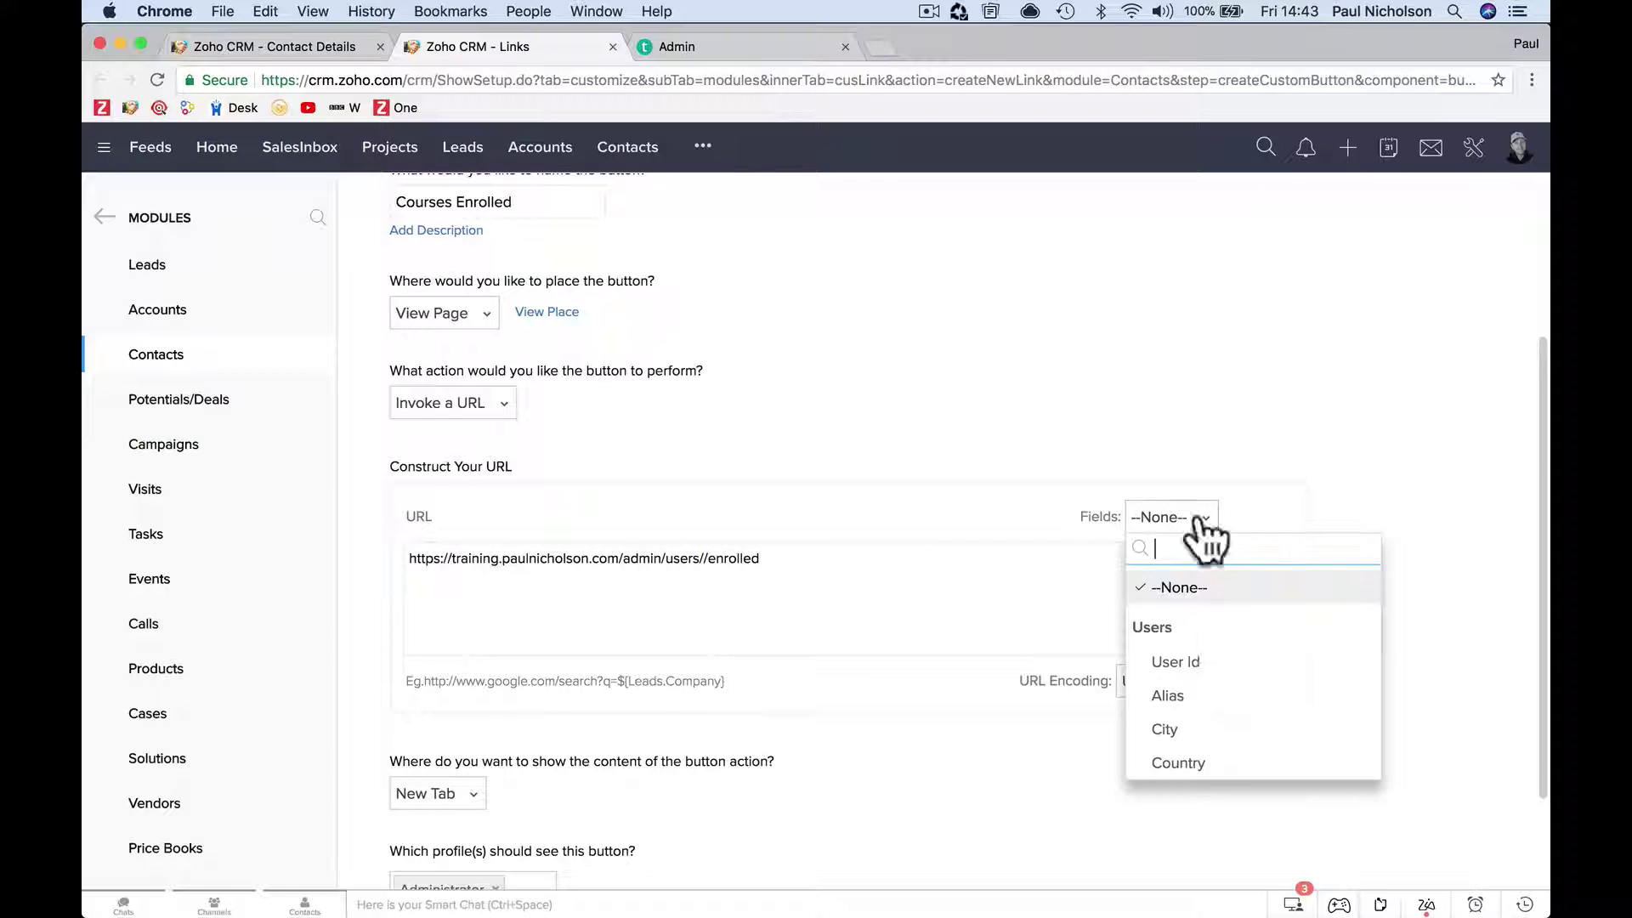
scroll(1202, 631, "down", 5)
scroll(1203, 638, "down", 15)
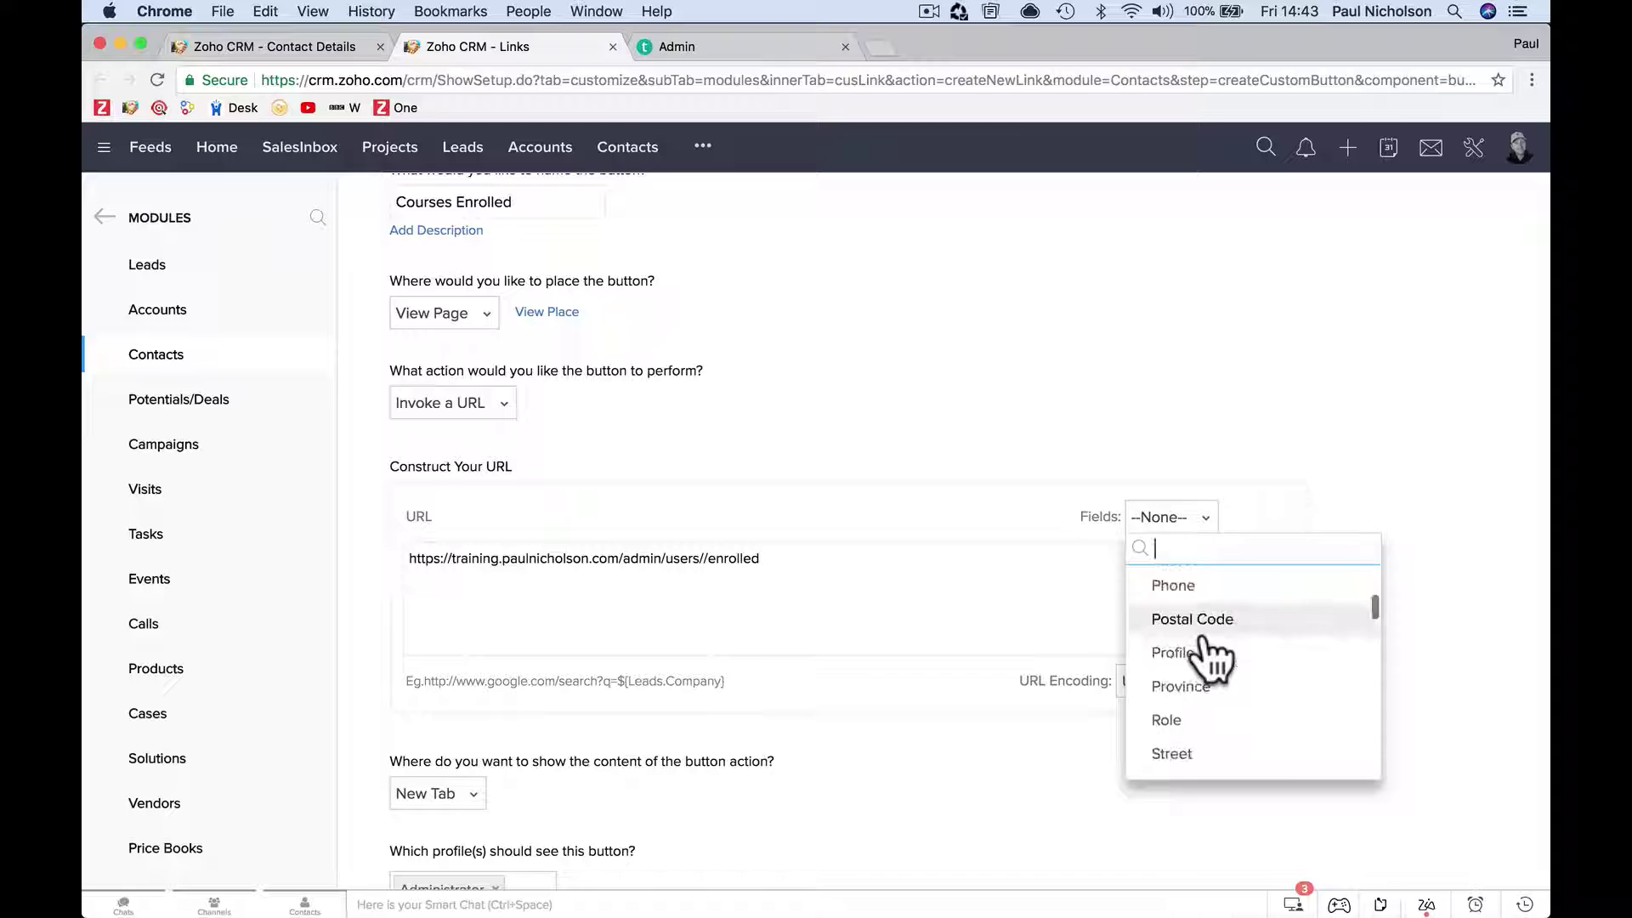
scroll(1207, 646, "up", 2)
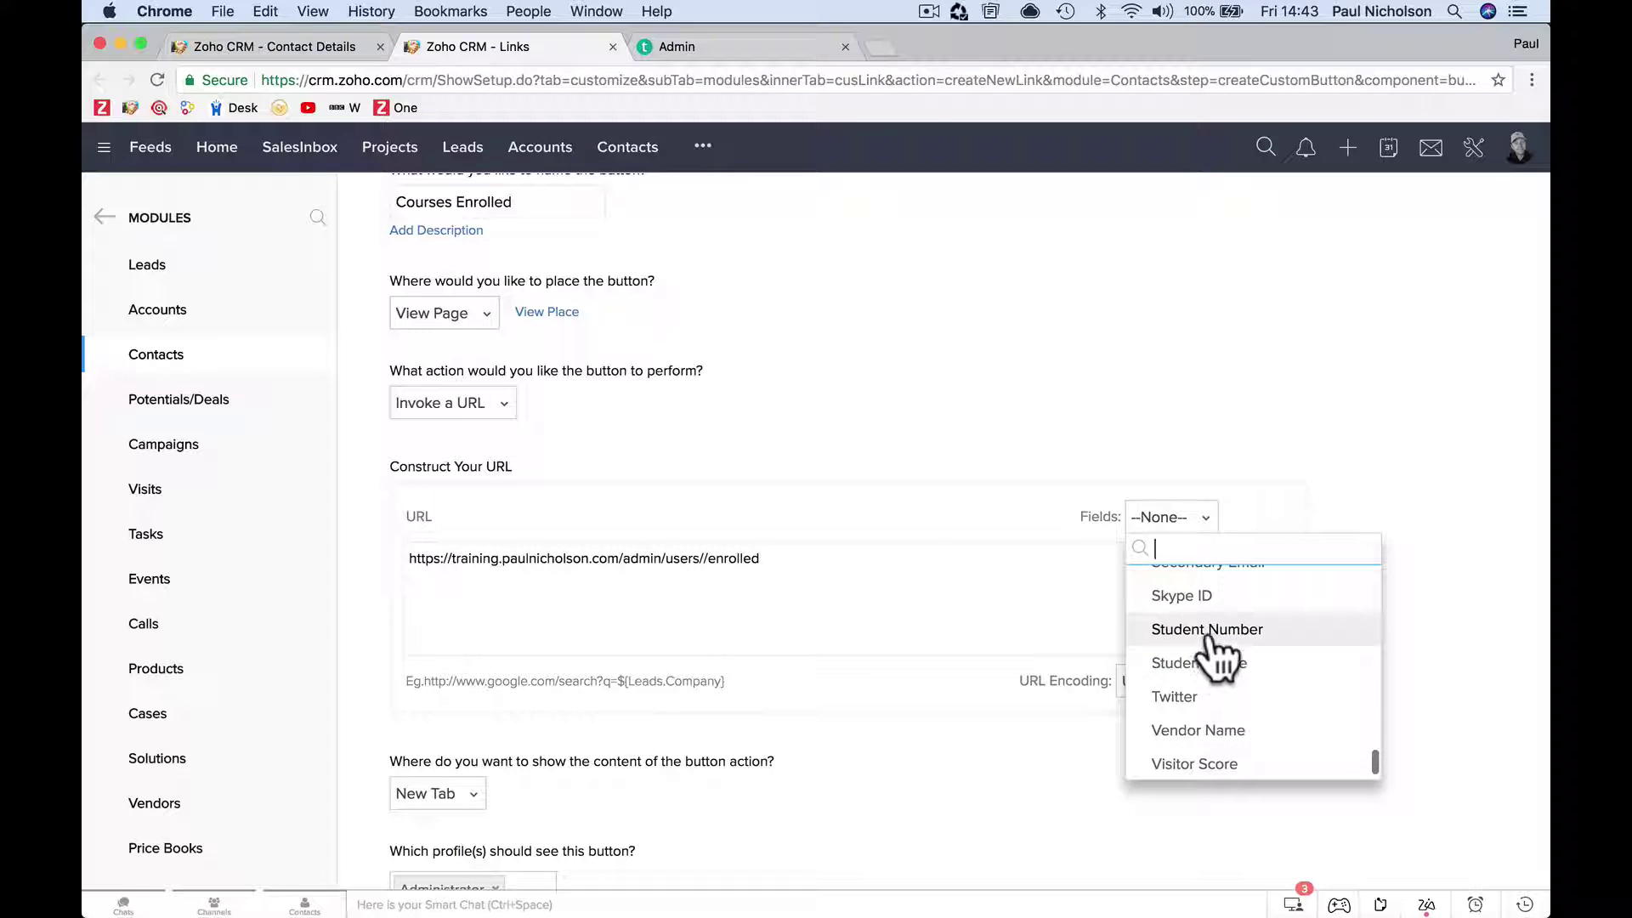
left_click(1207, 638)
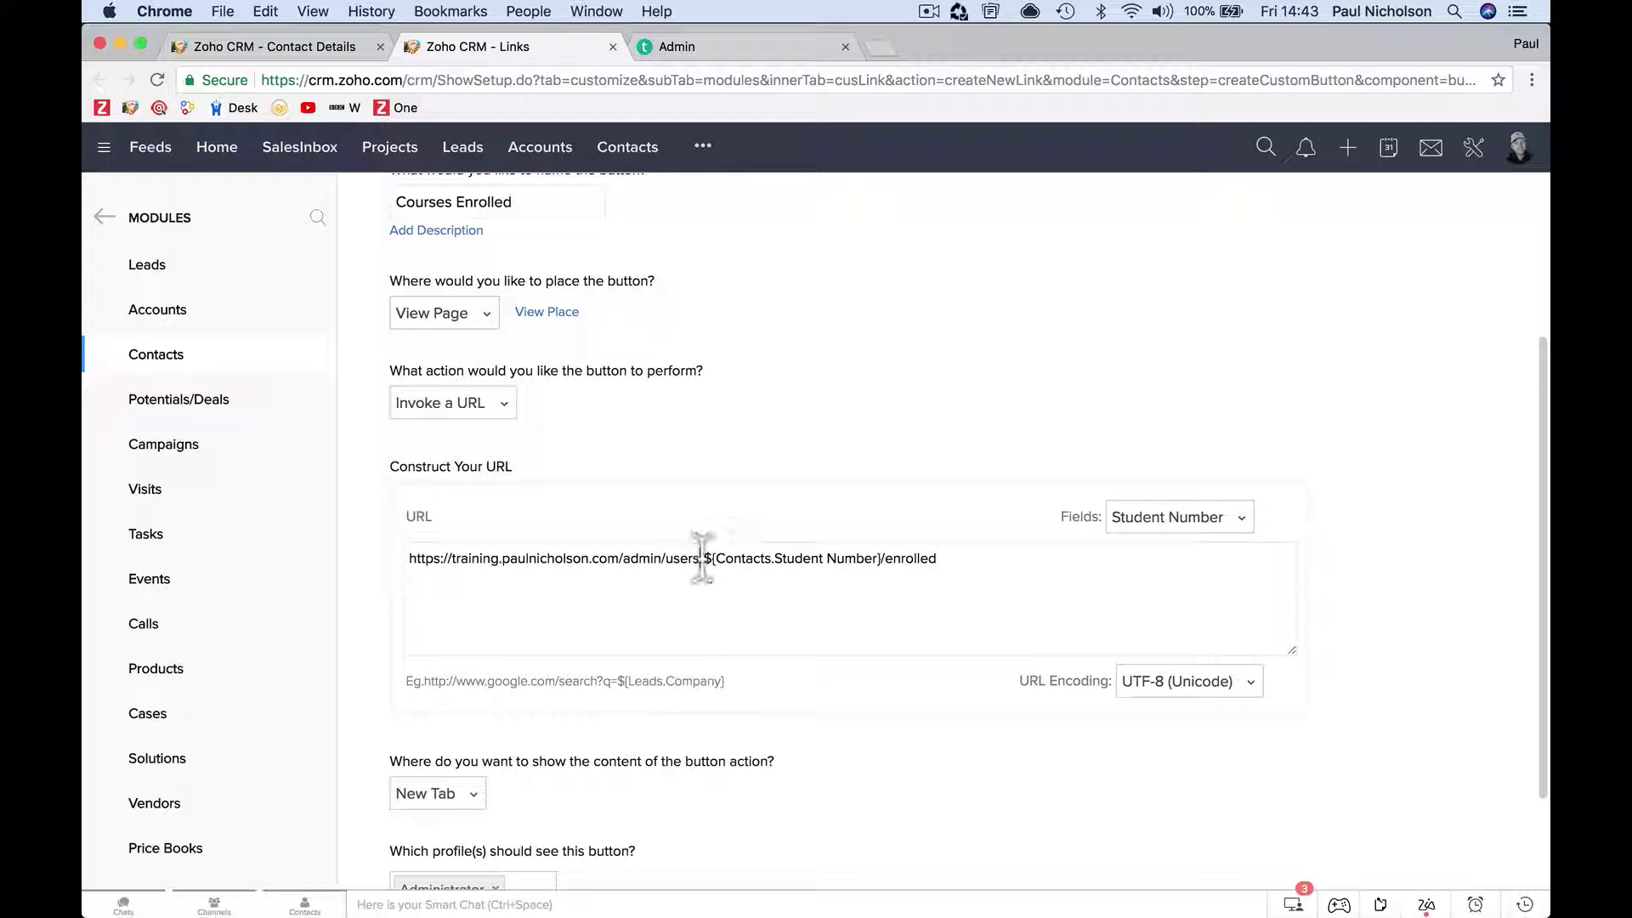
left_click_drag(702, 558, 876, 558)
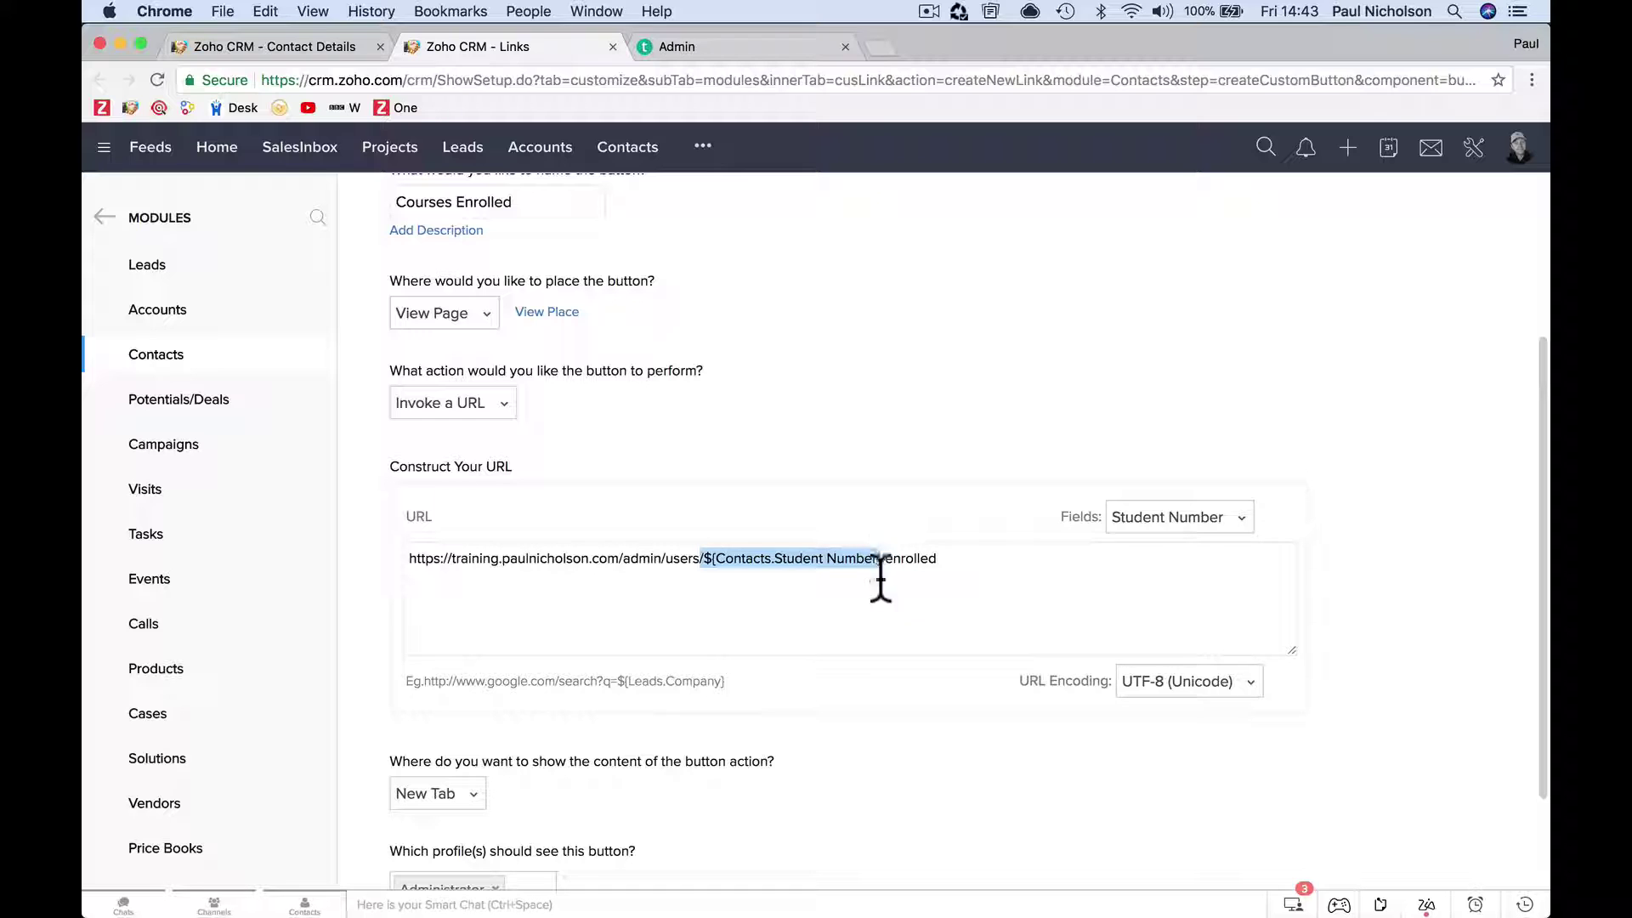
scroll(877, 636, "down", 3)
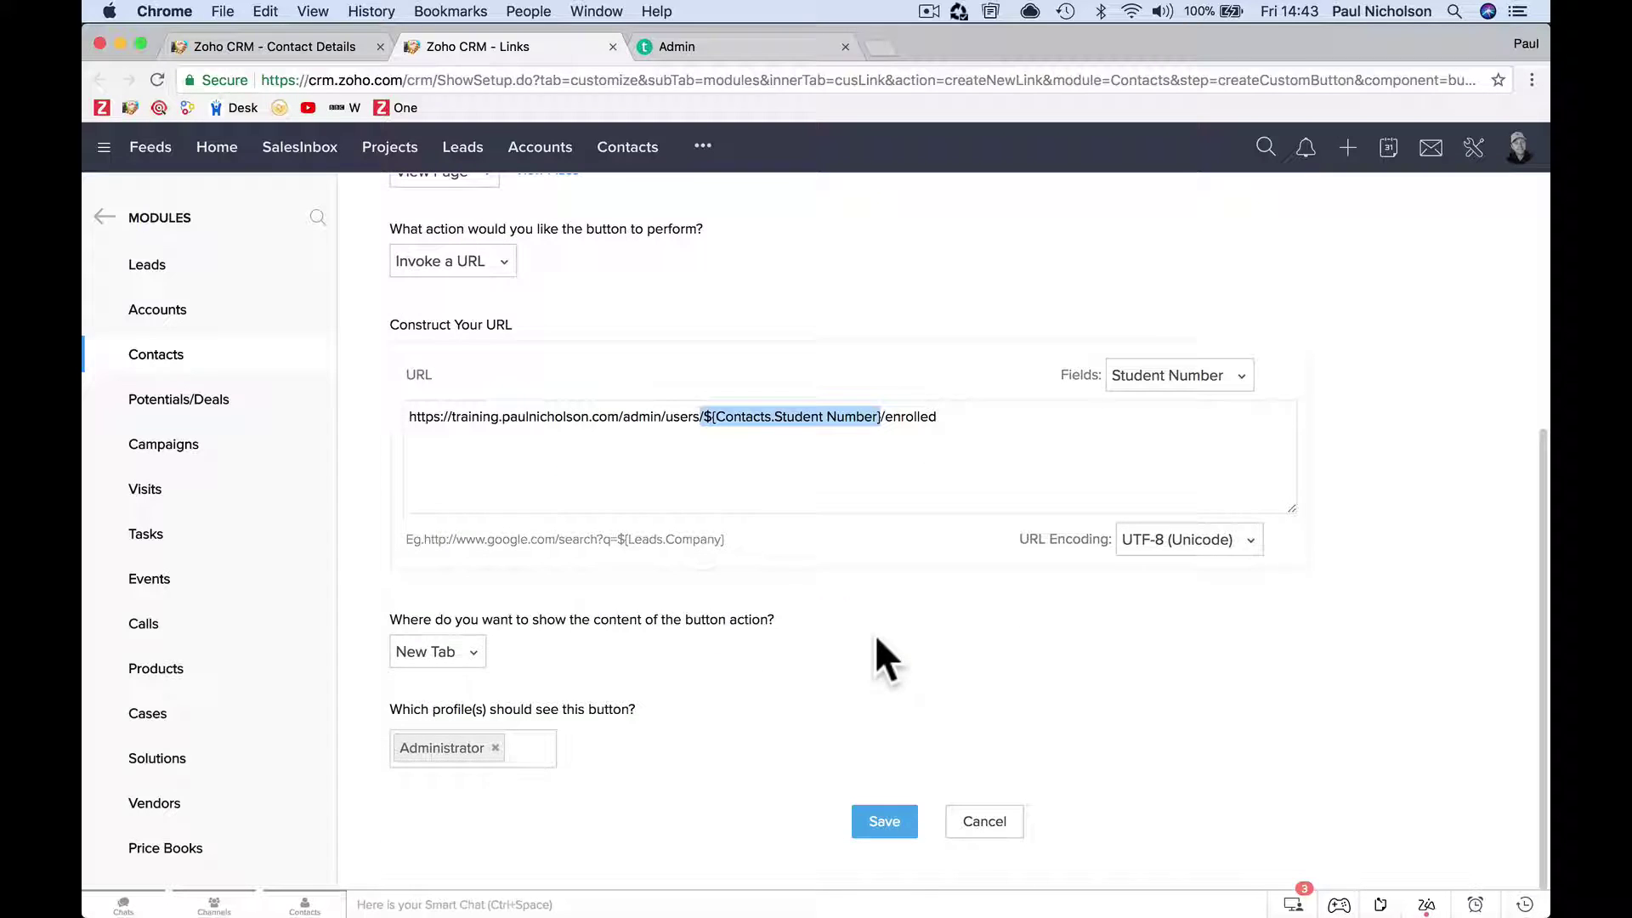
left_click(889, 823)
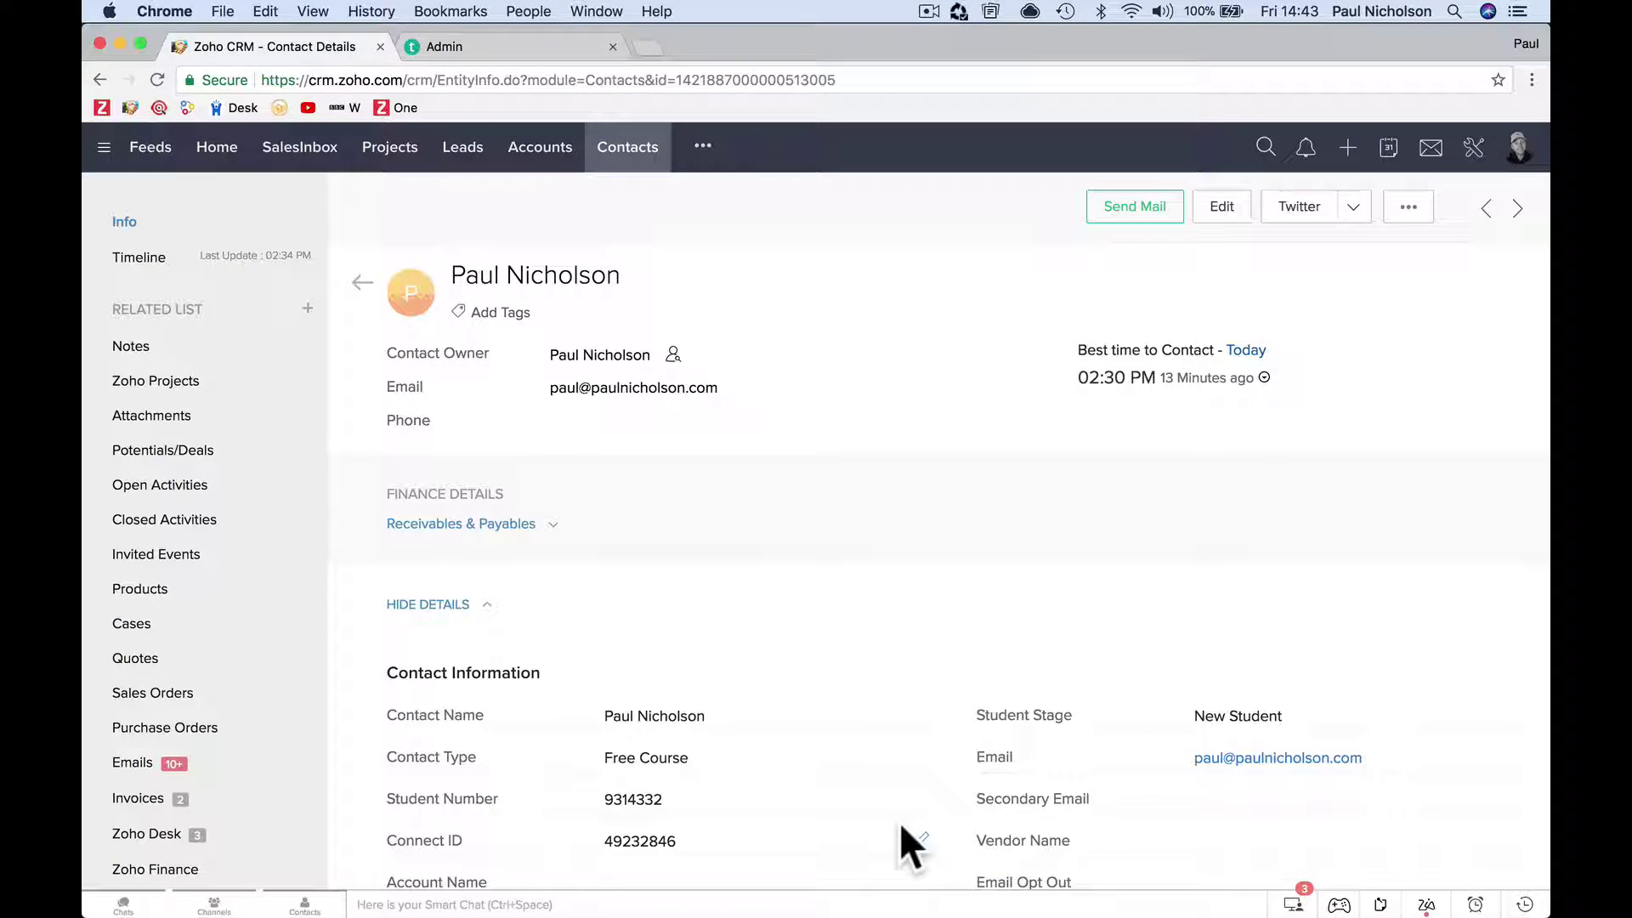
Run Courses Enrolled from the contact's custom buttons, then close both admin tabs.
left_click(1353, 209)
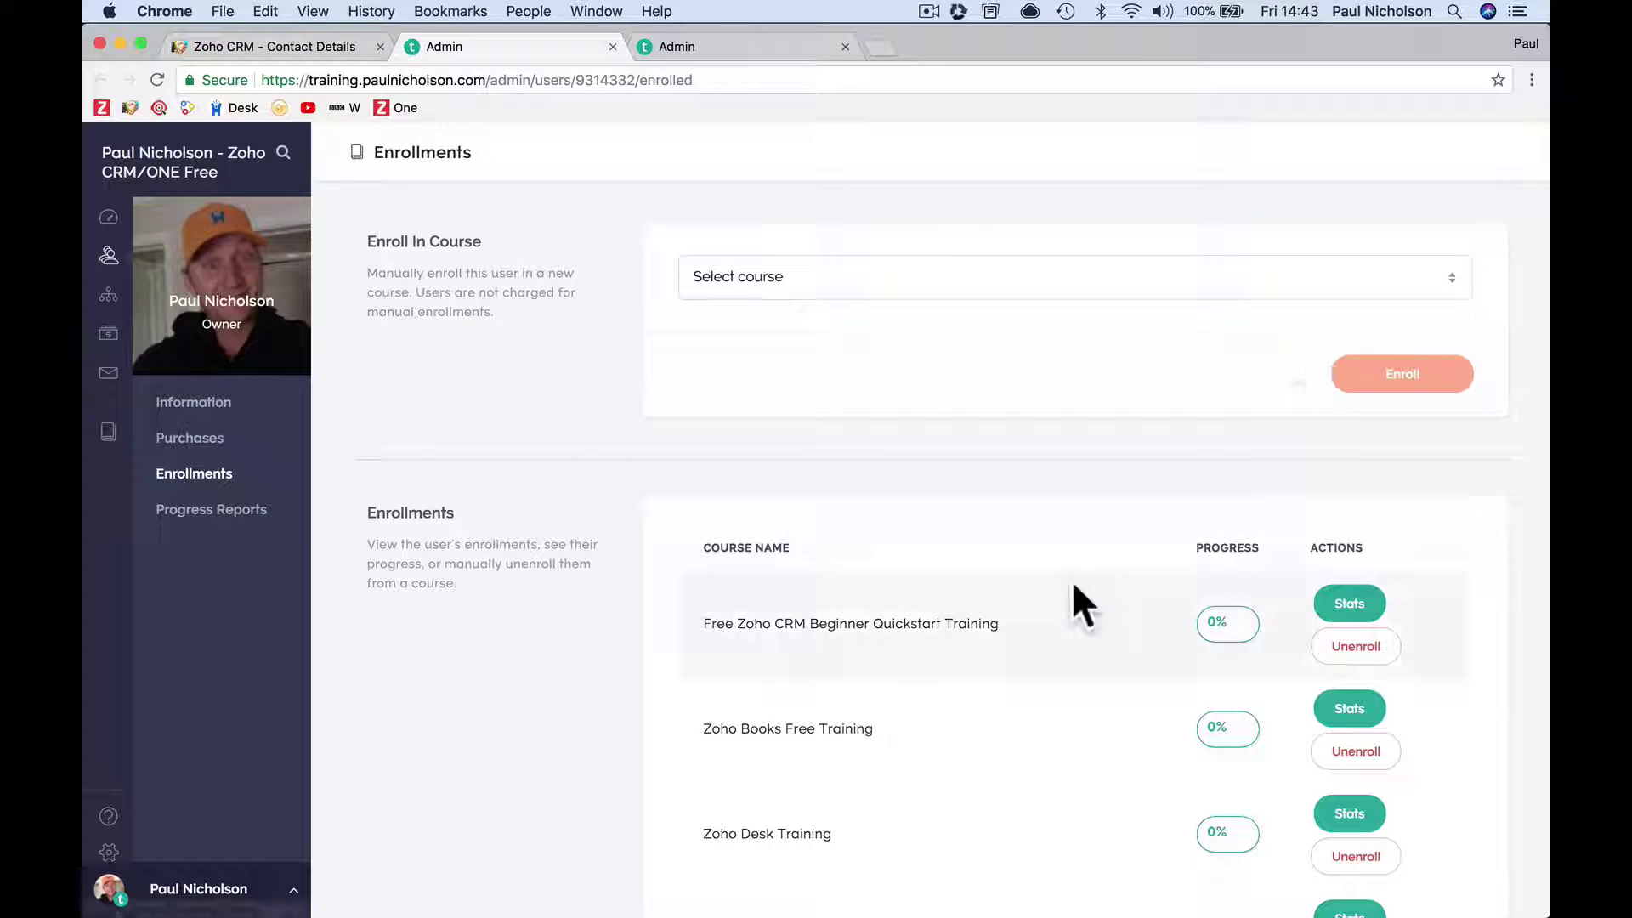
left_click(612, 46)
left_click(613, 46)
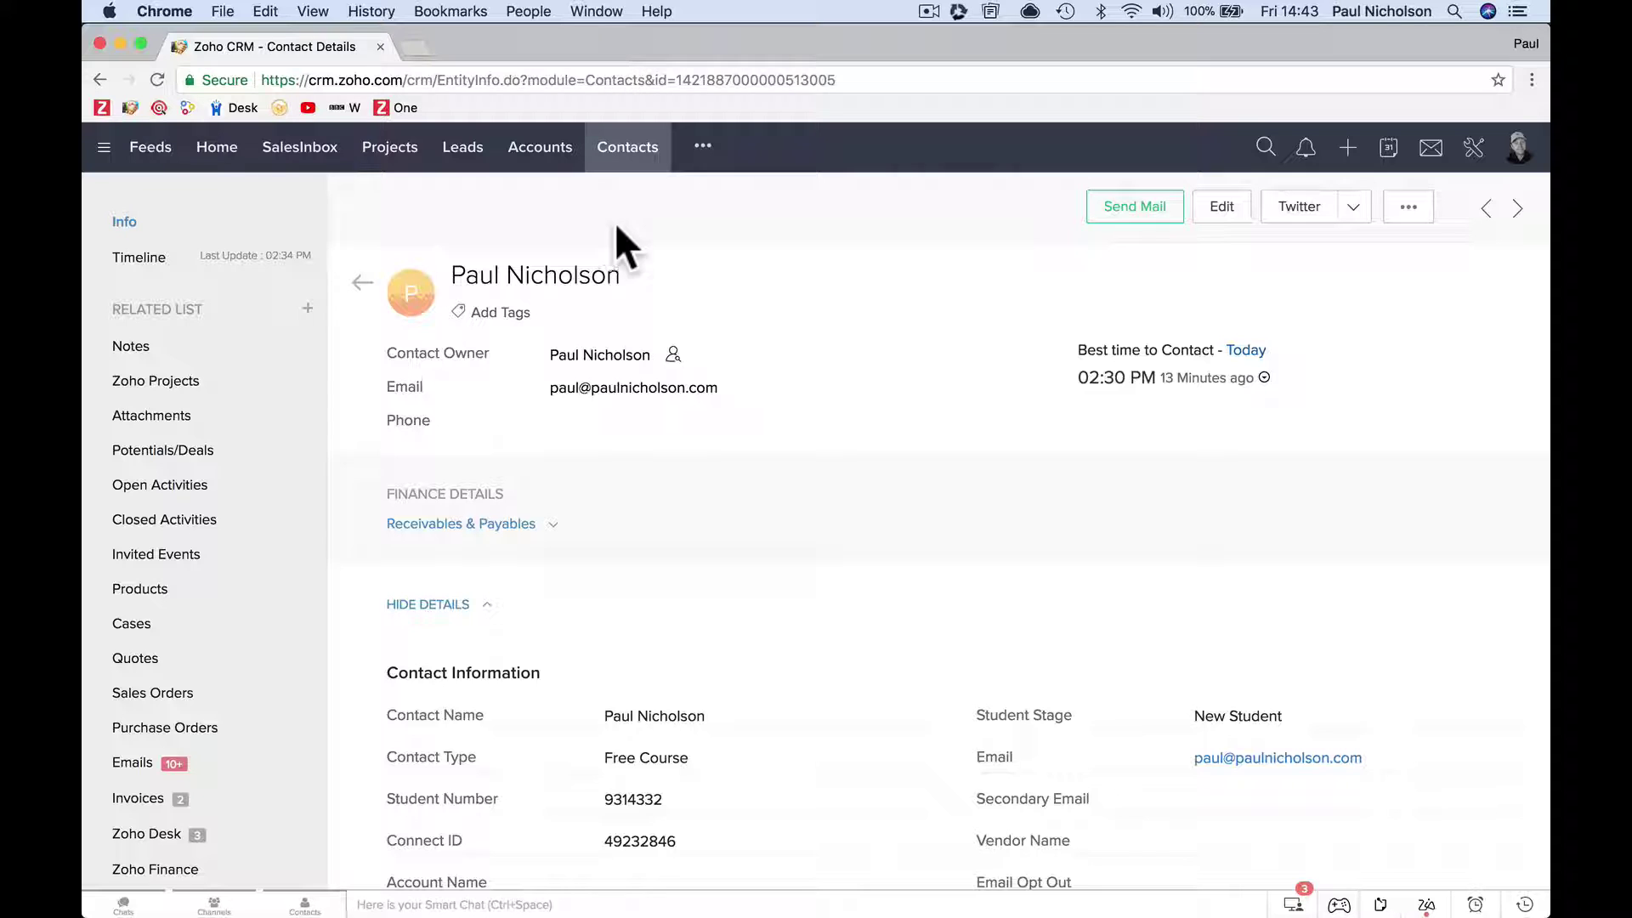
Open the Youtube Test contact, select its Student Number, and check the user ID in the address.
left_click(627, 149)
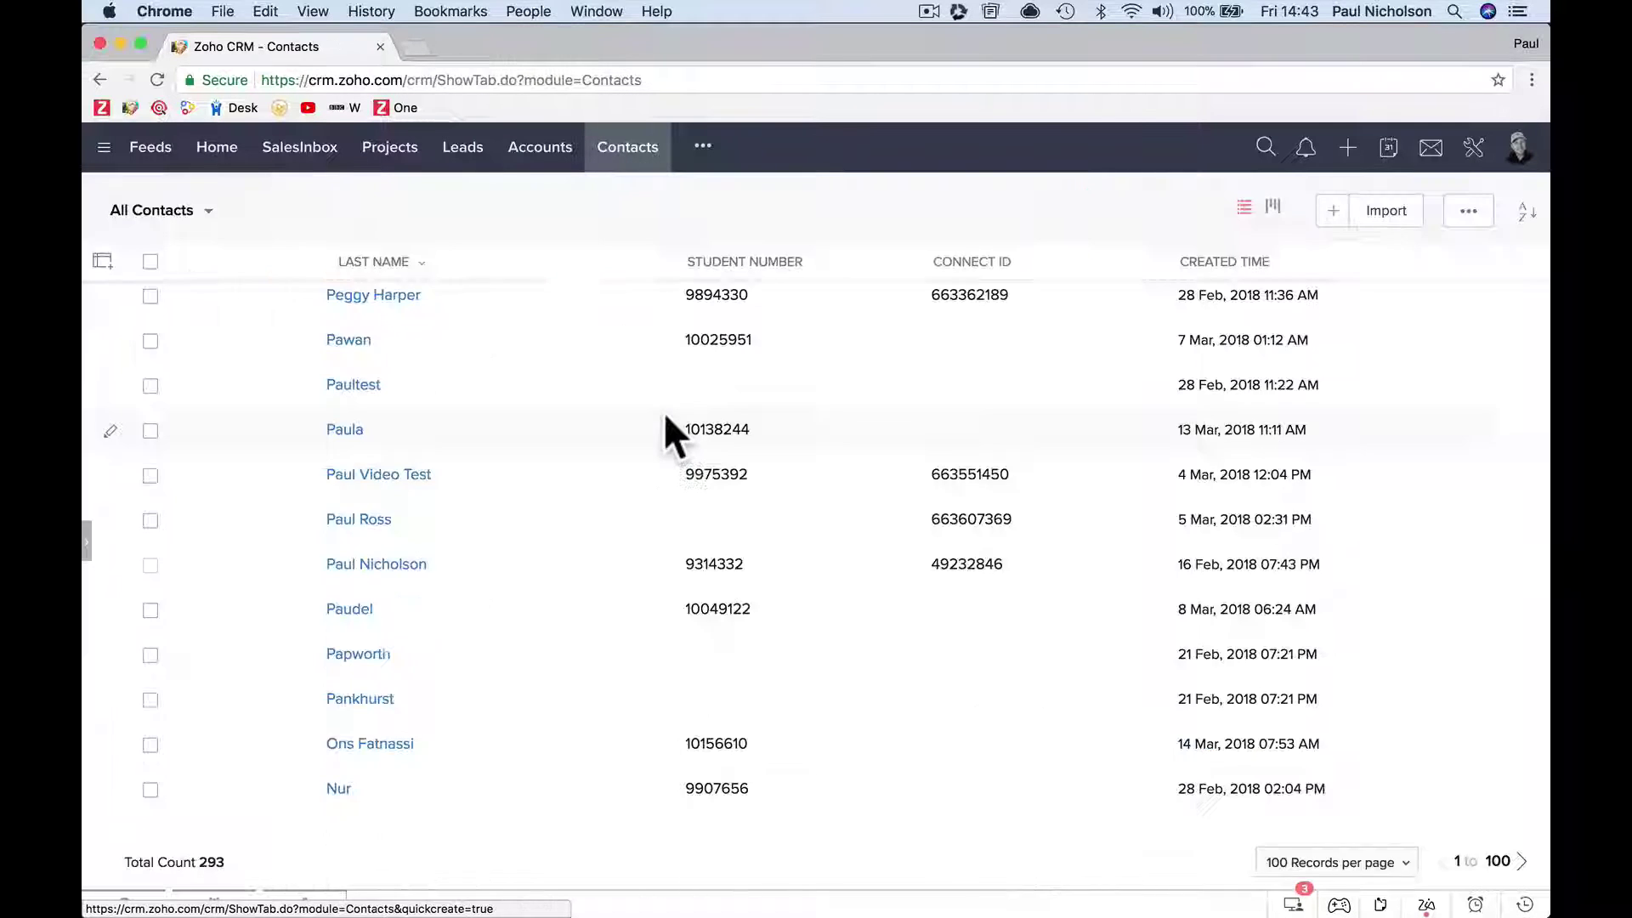
scroll(583, 587, "down", 4)
scroll(583, 581, "up", 15)
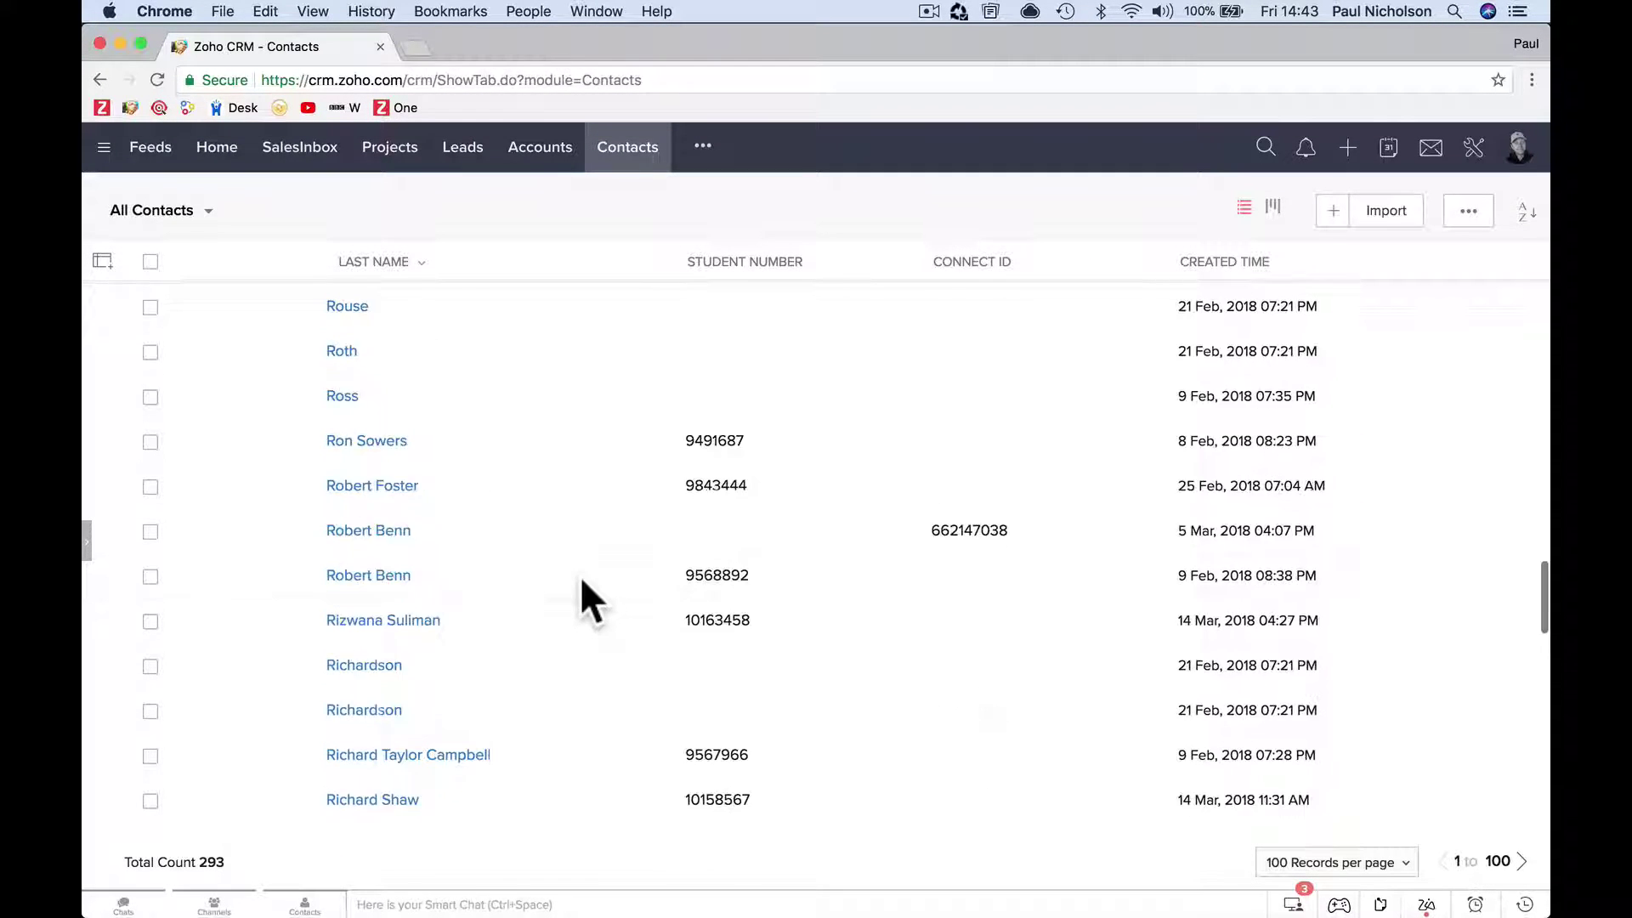
scroll(583, 581, "up", 6)
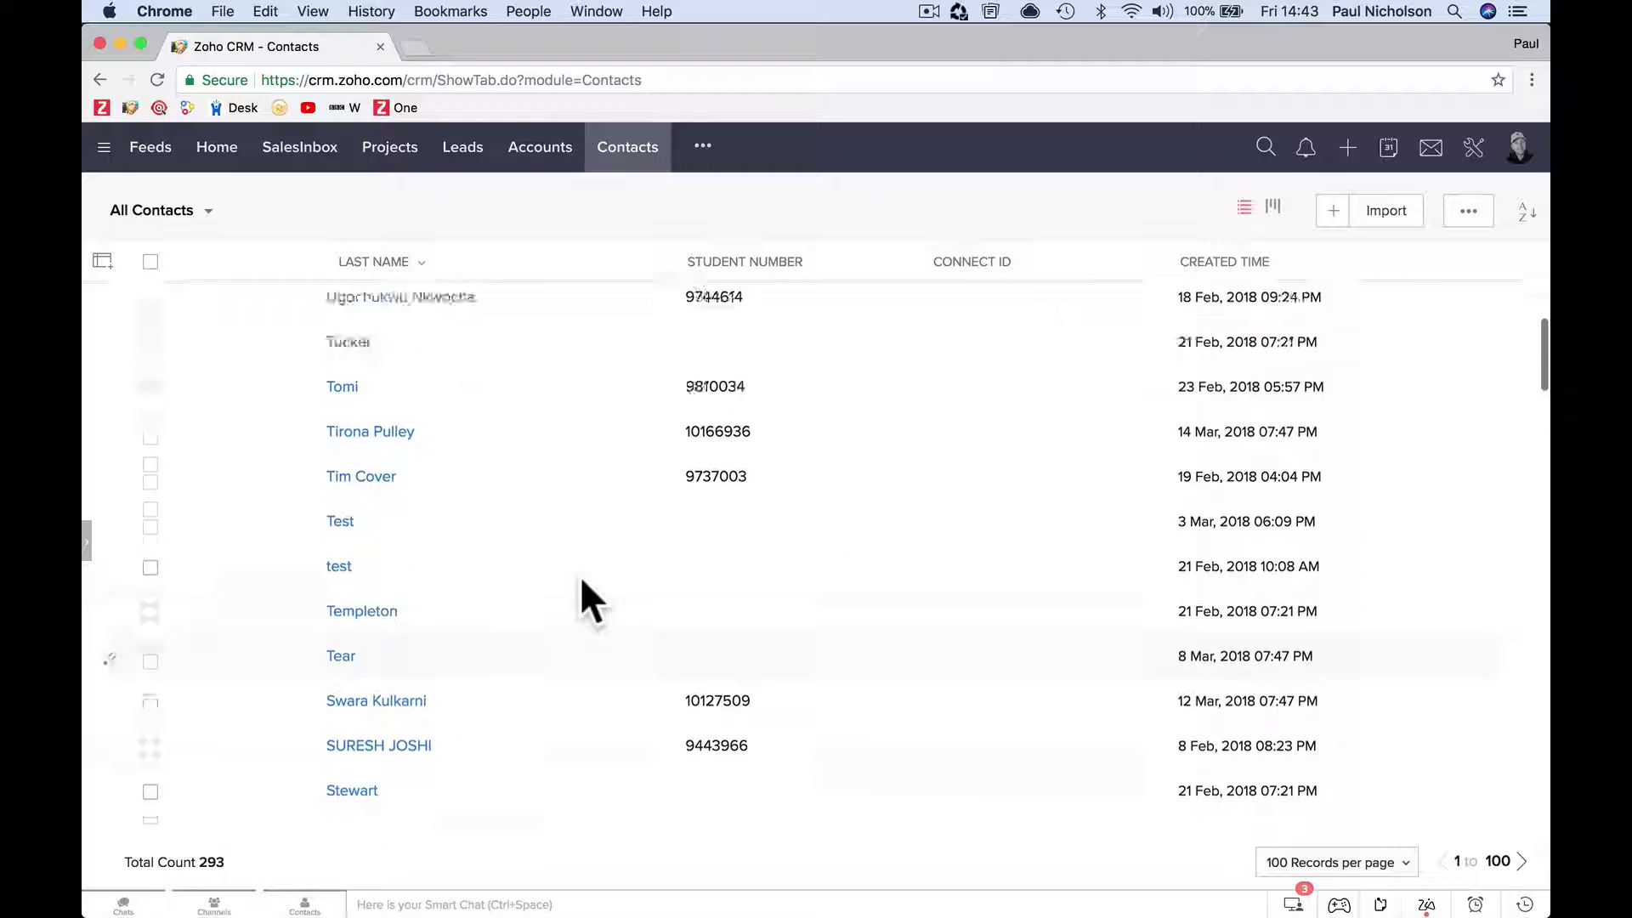
scroll(582, 593, "up", 3)
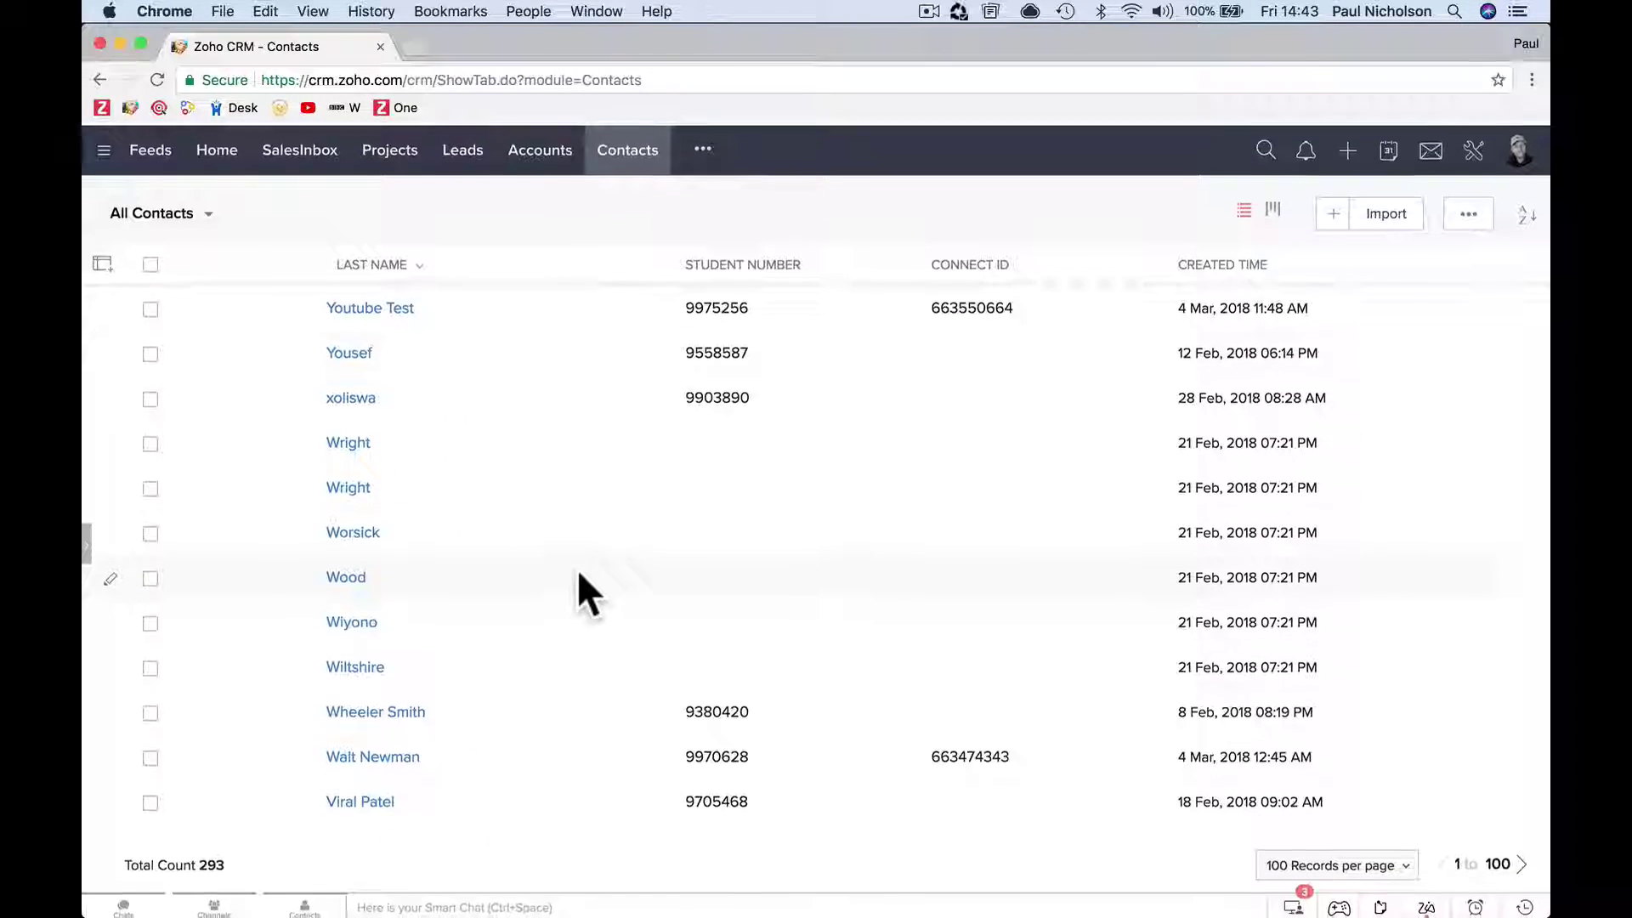
left_click(387, 306)
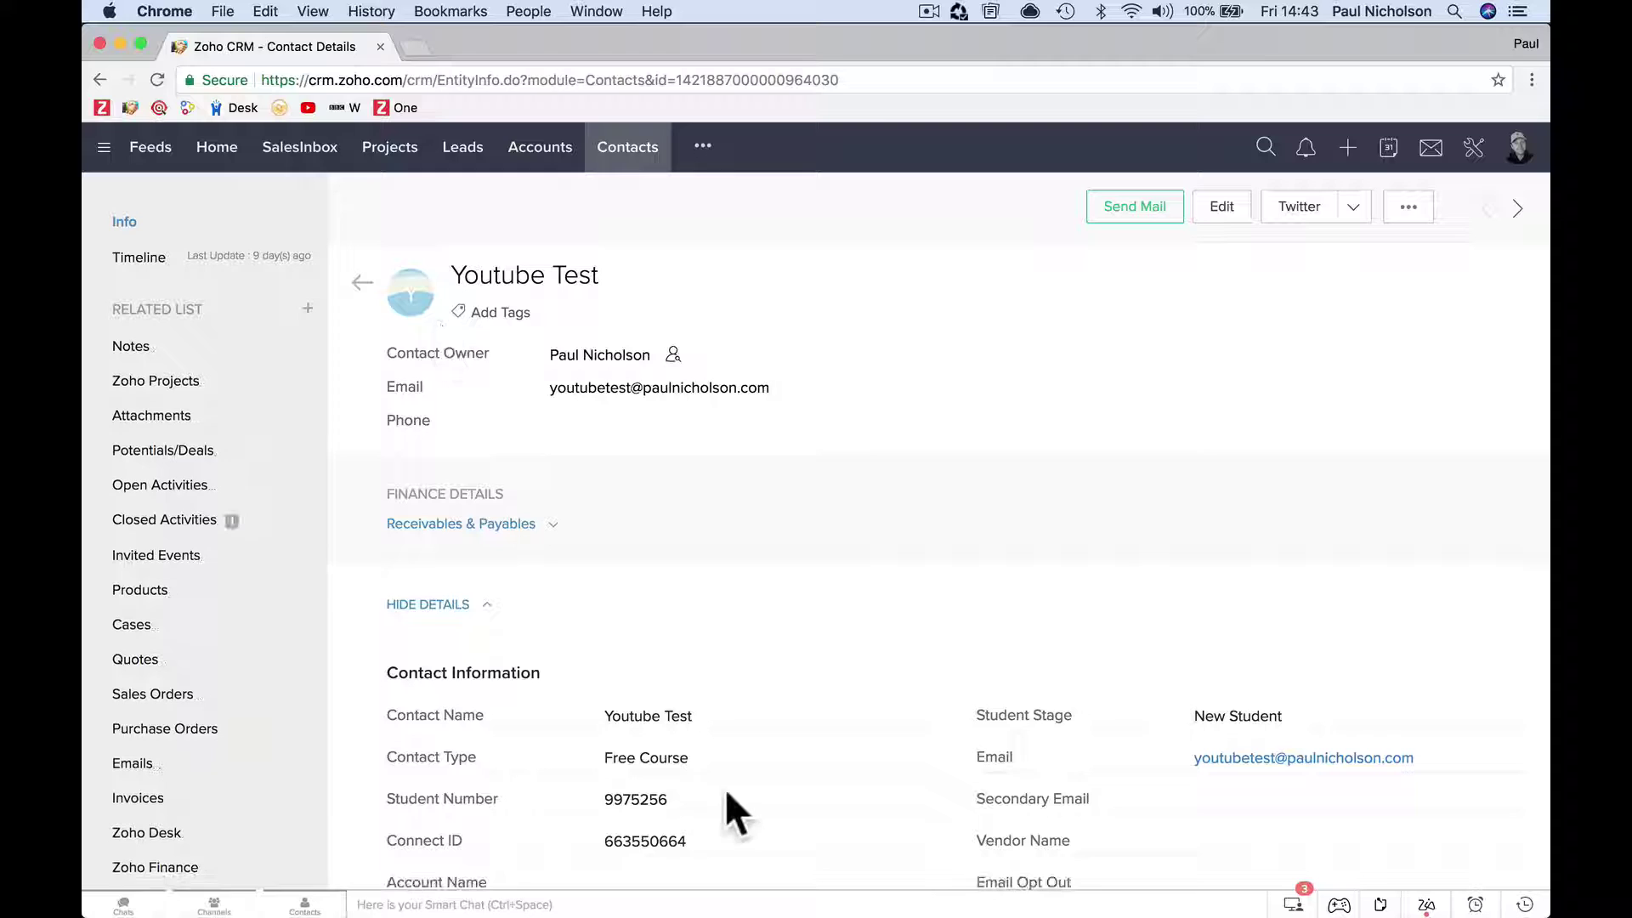
double_click(636, 799)
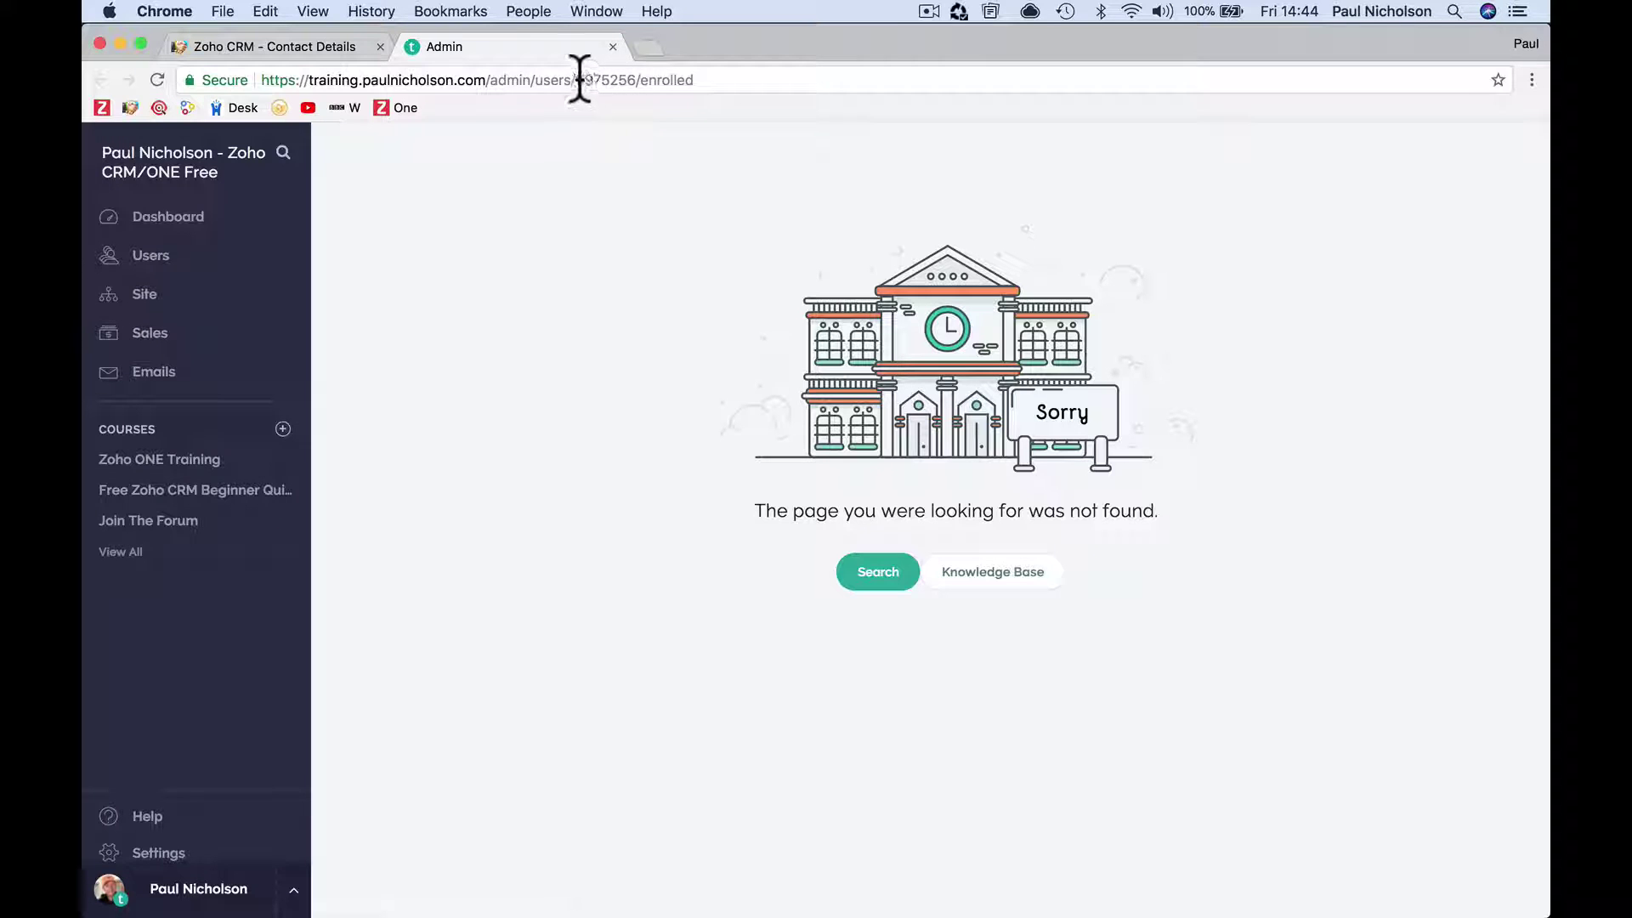
left_click_drag(580, 79, 635, 79)
Return to the test contact record, then go back to the All Contacts list and browse it.
left_click(300, 46)
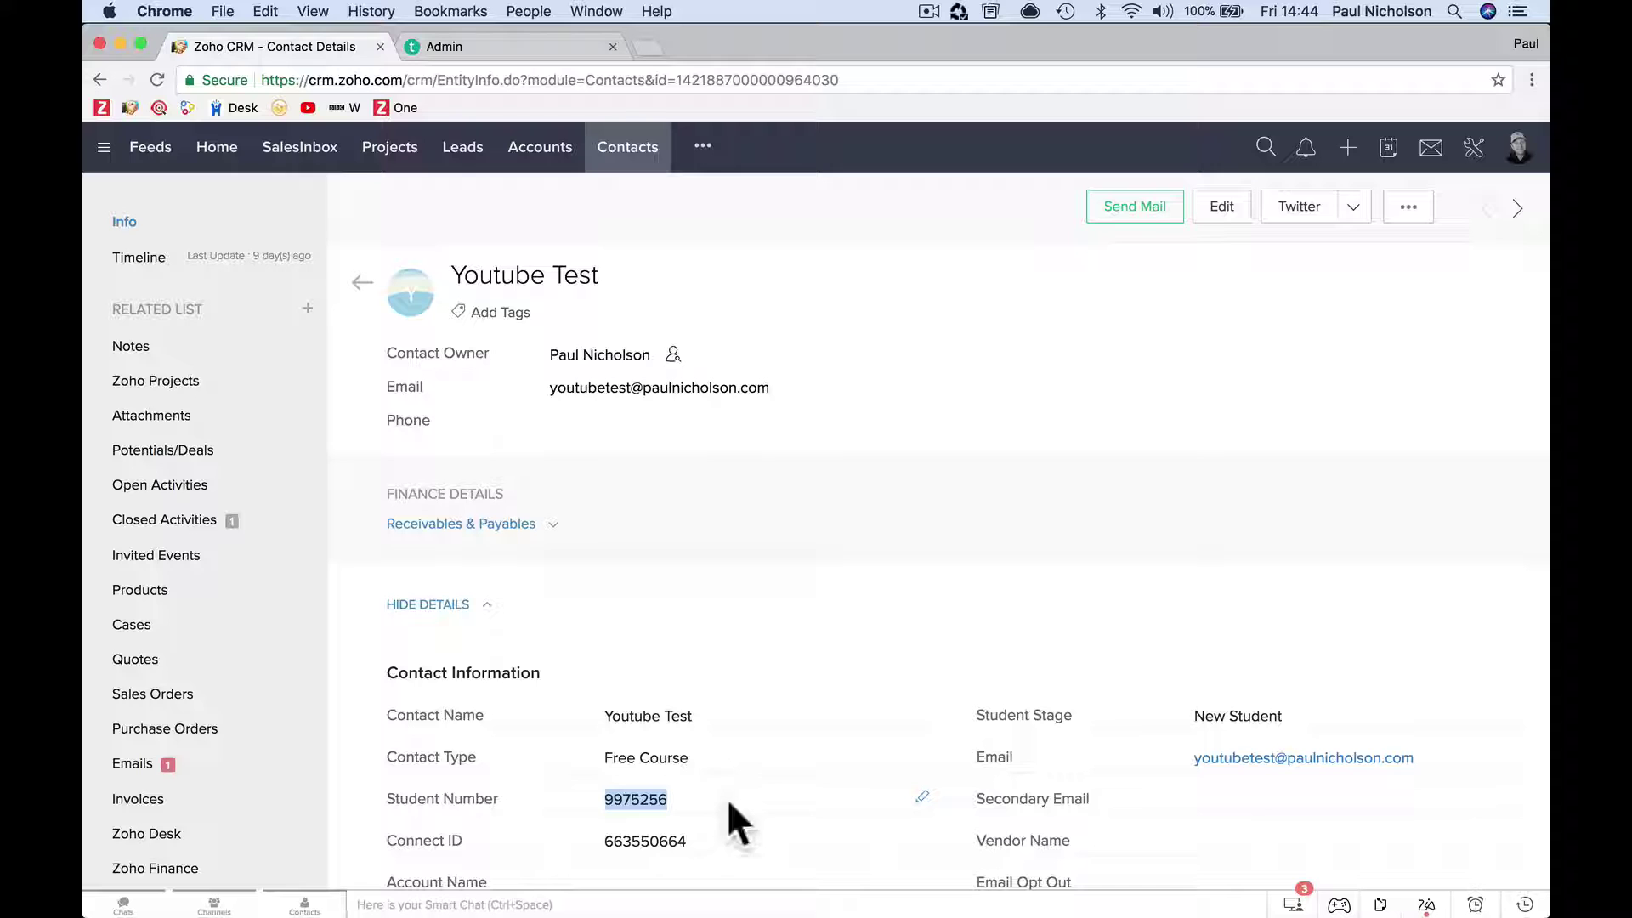
scroll(1337, 484, "down", 3)
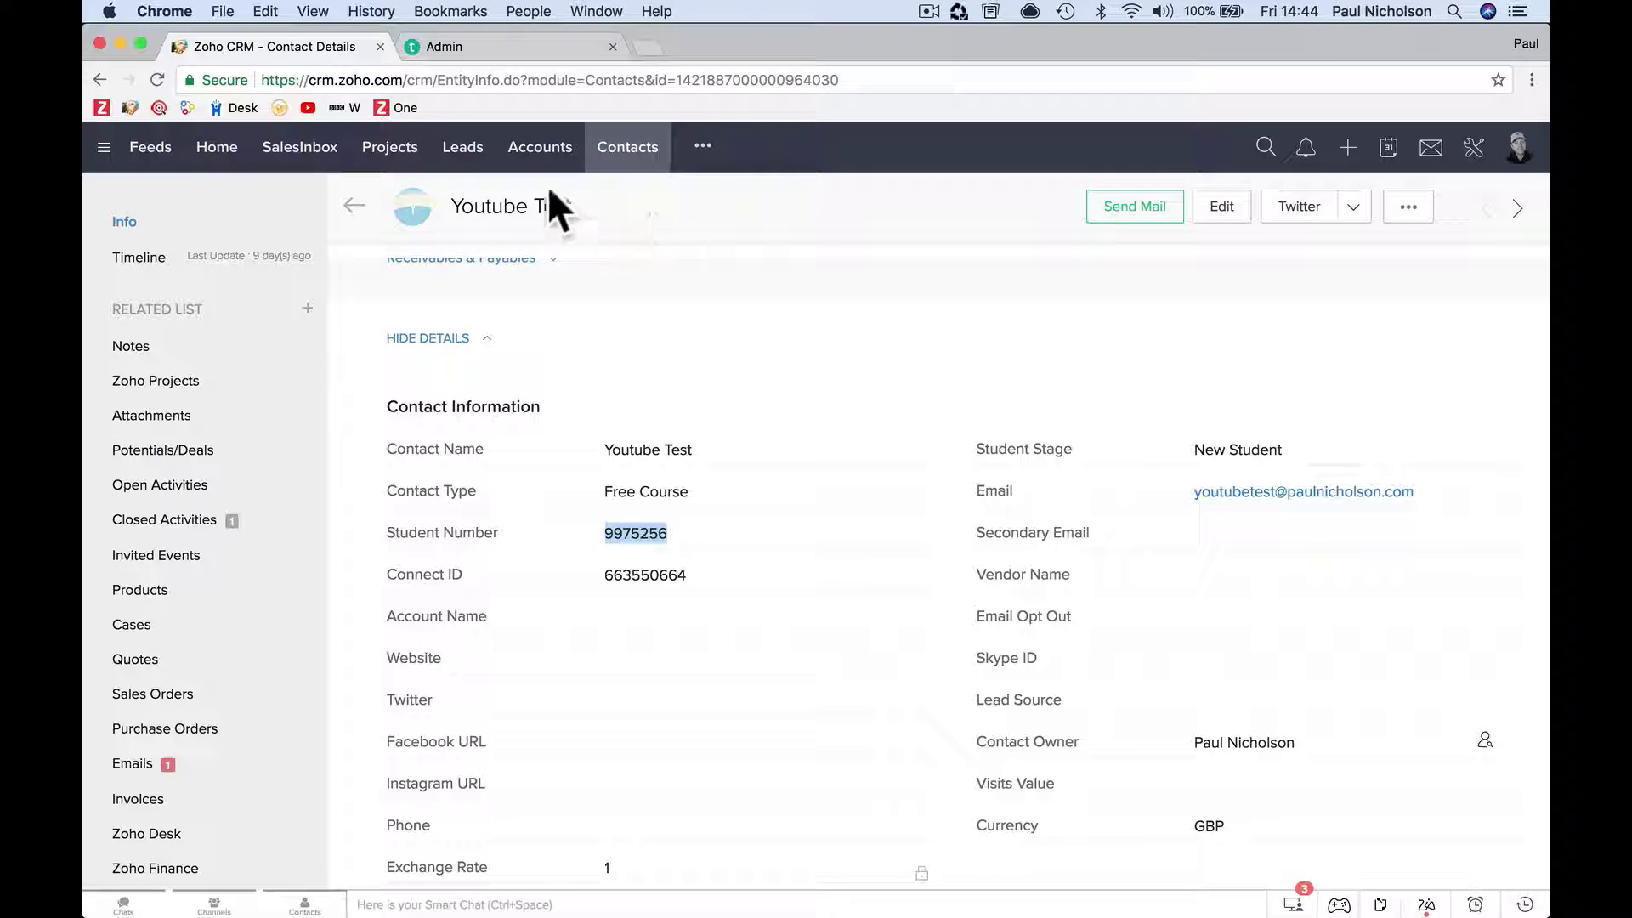
left_click(629, 149)
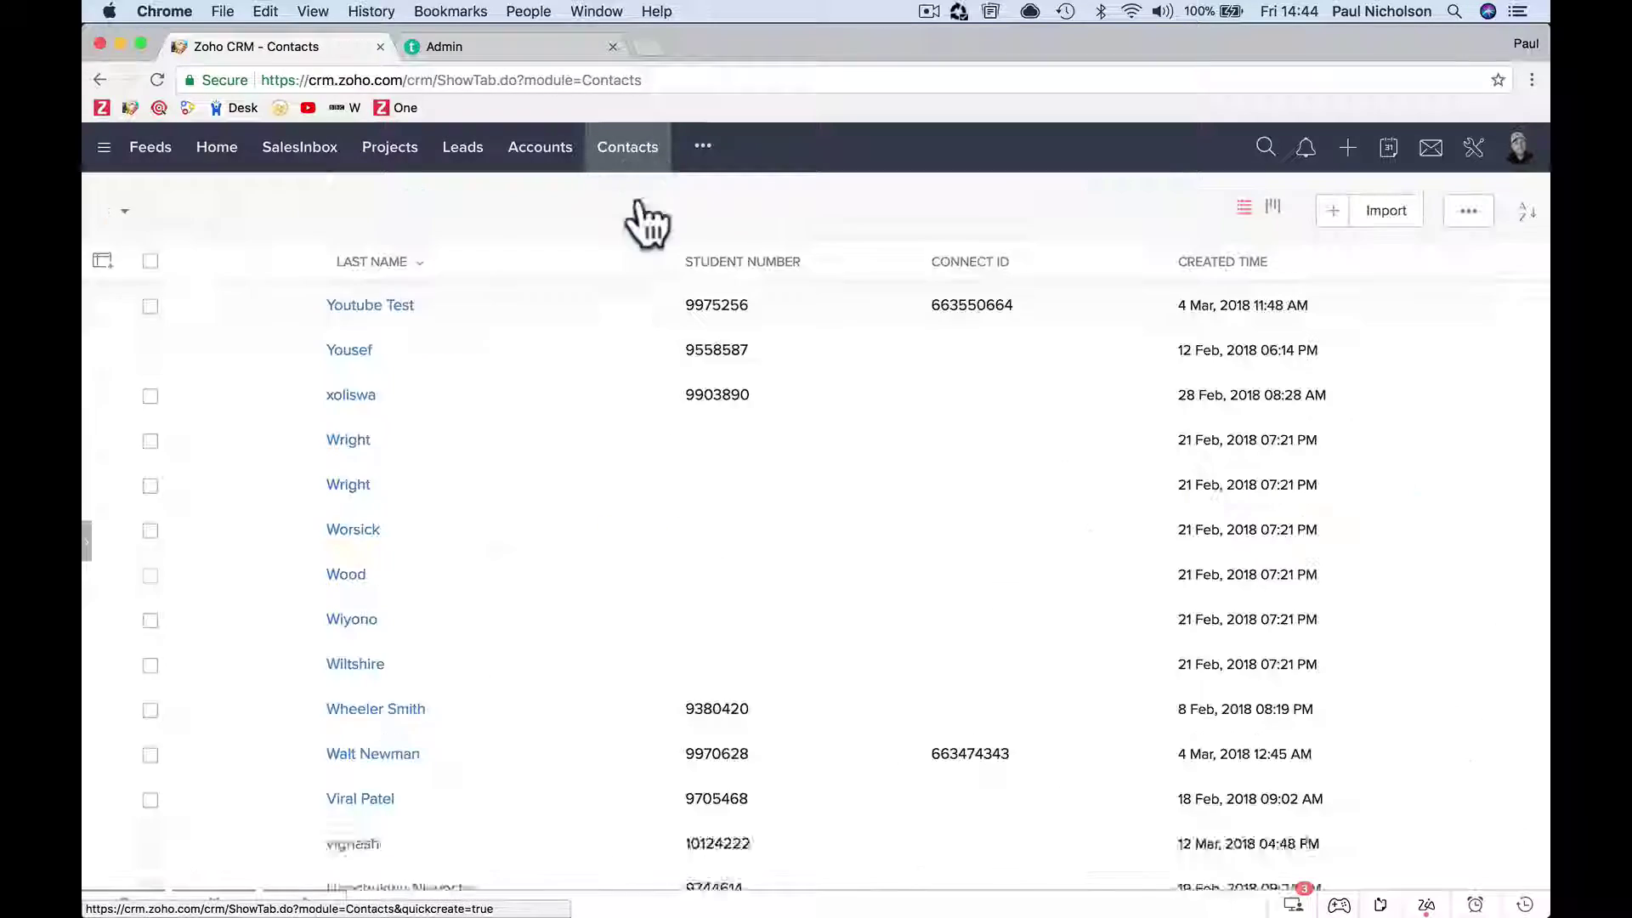
scroll(478, 650, "down", 20)
scroll(478, 649, "down", 20)
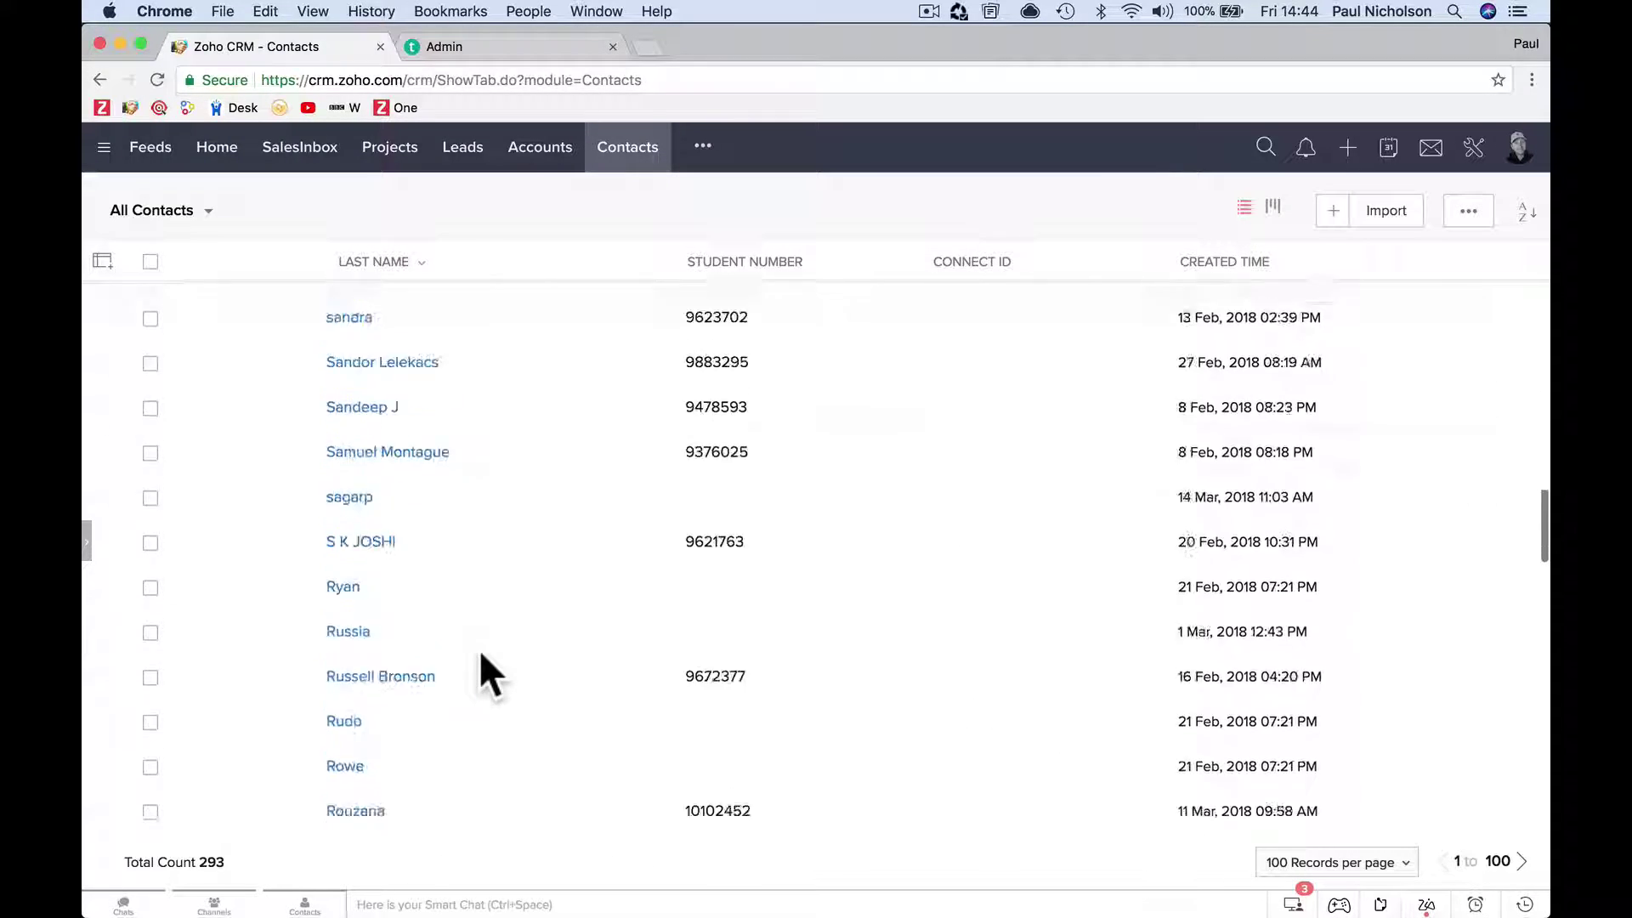
scroll(478, 649, "down", 8)
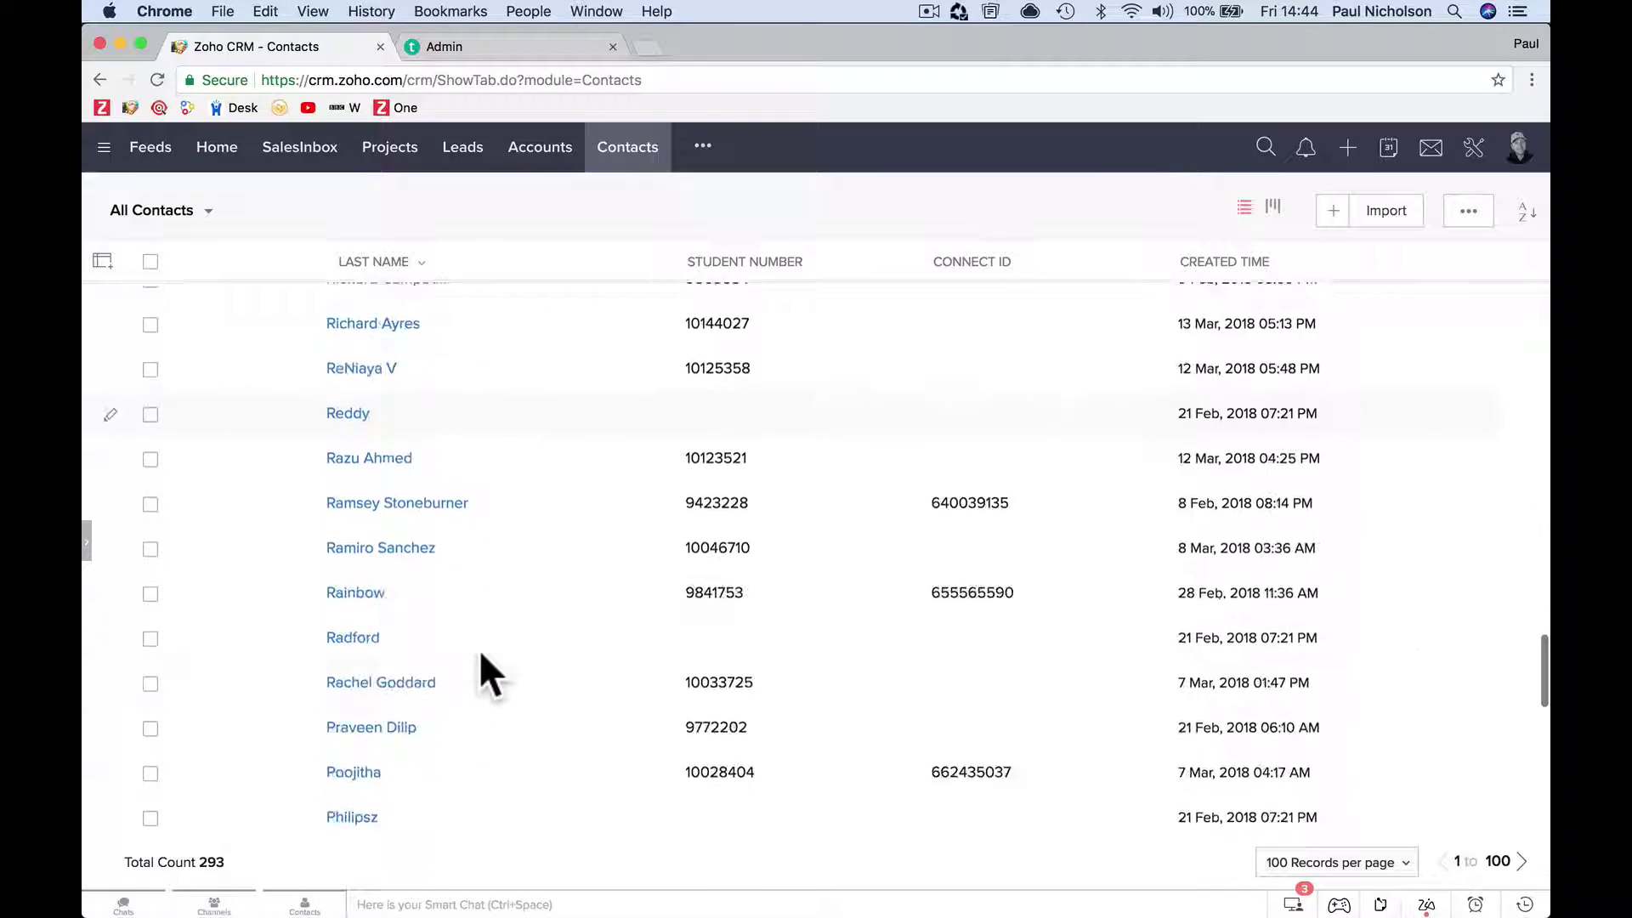
scroll(477, 650, "up", 15)
scroll(478, 649, "down", 15)
scroll(478, 649, "down", 10)
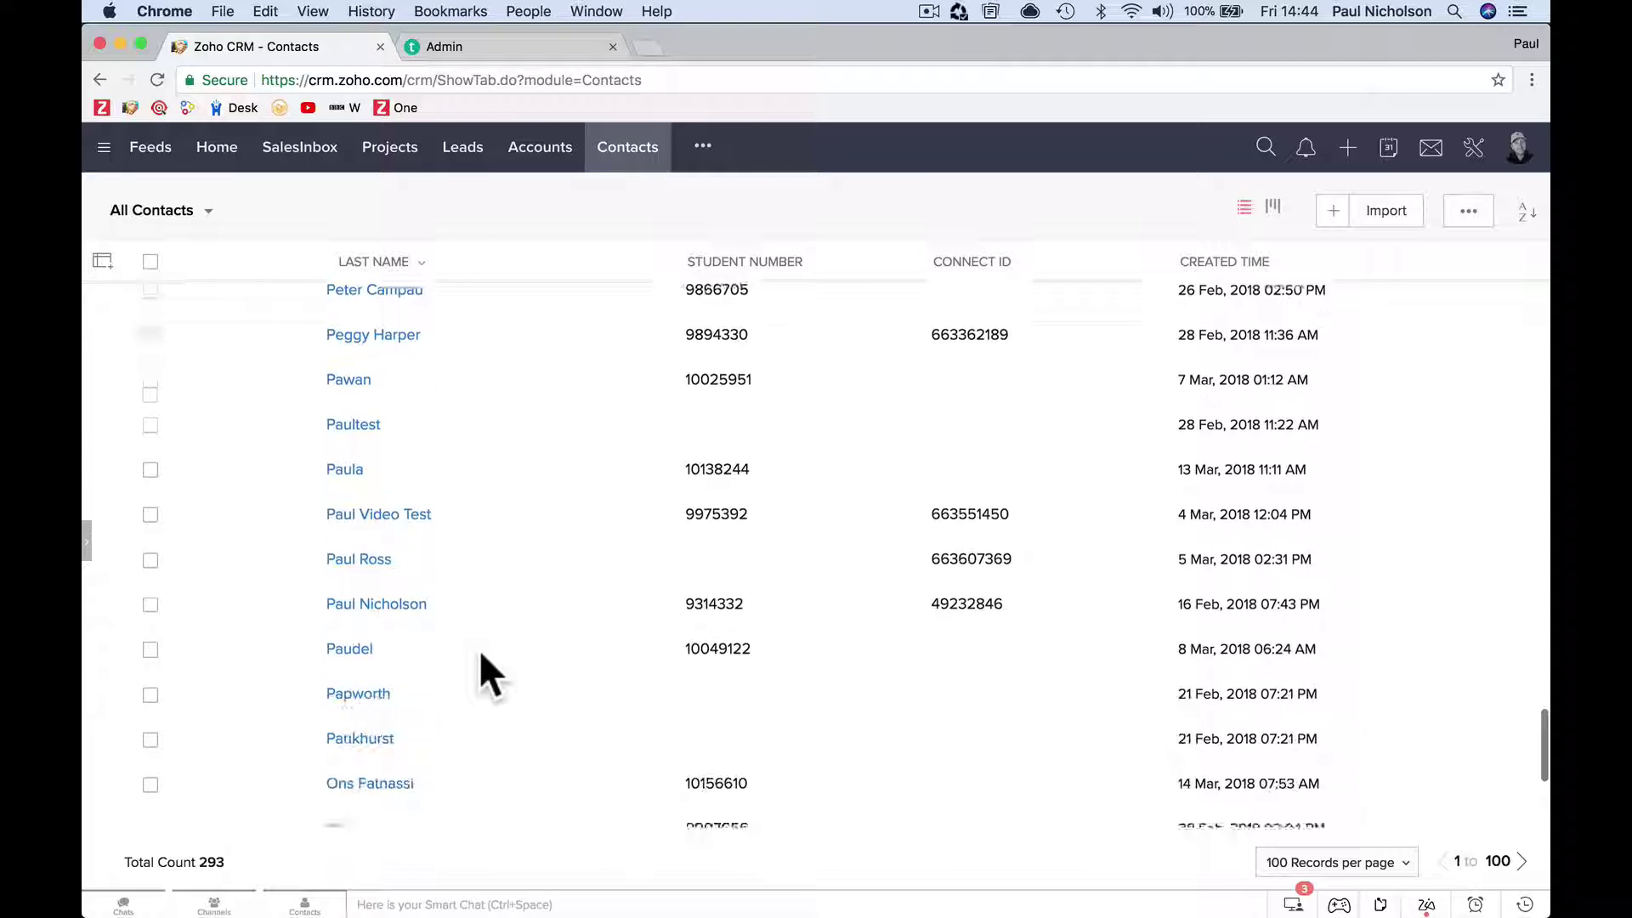
Open the original contact with the student's Student Number.
left_click(421, 529)
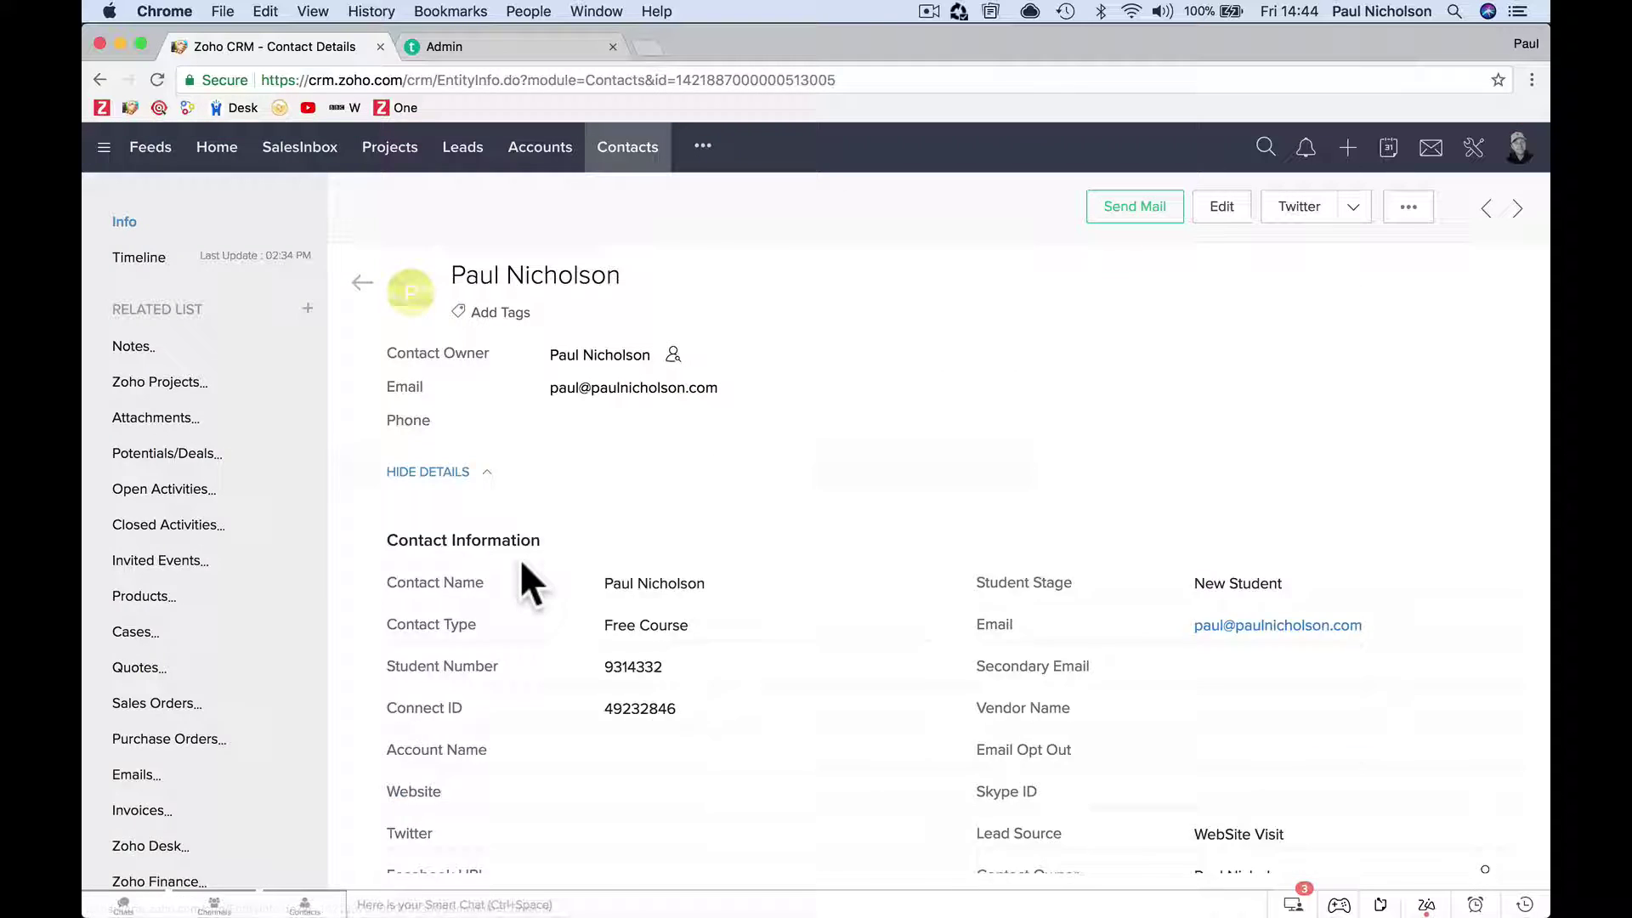
scroll(1273, 584, "down", 5)
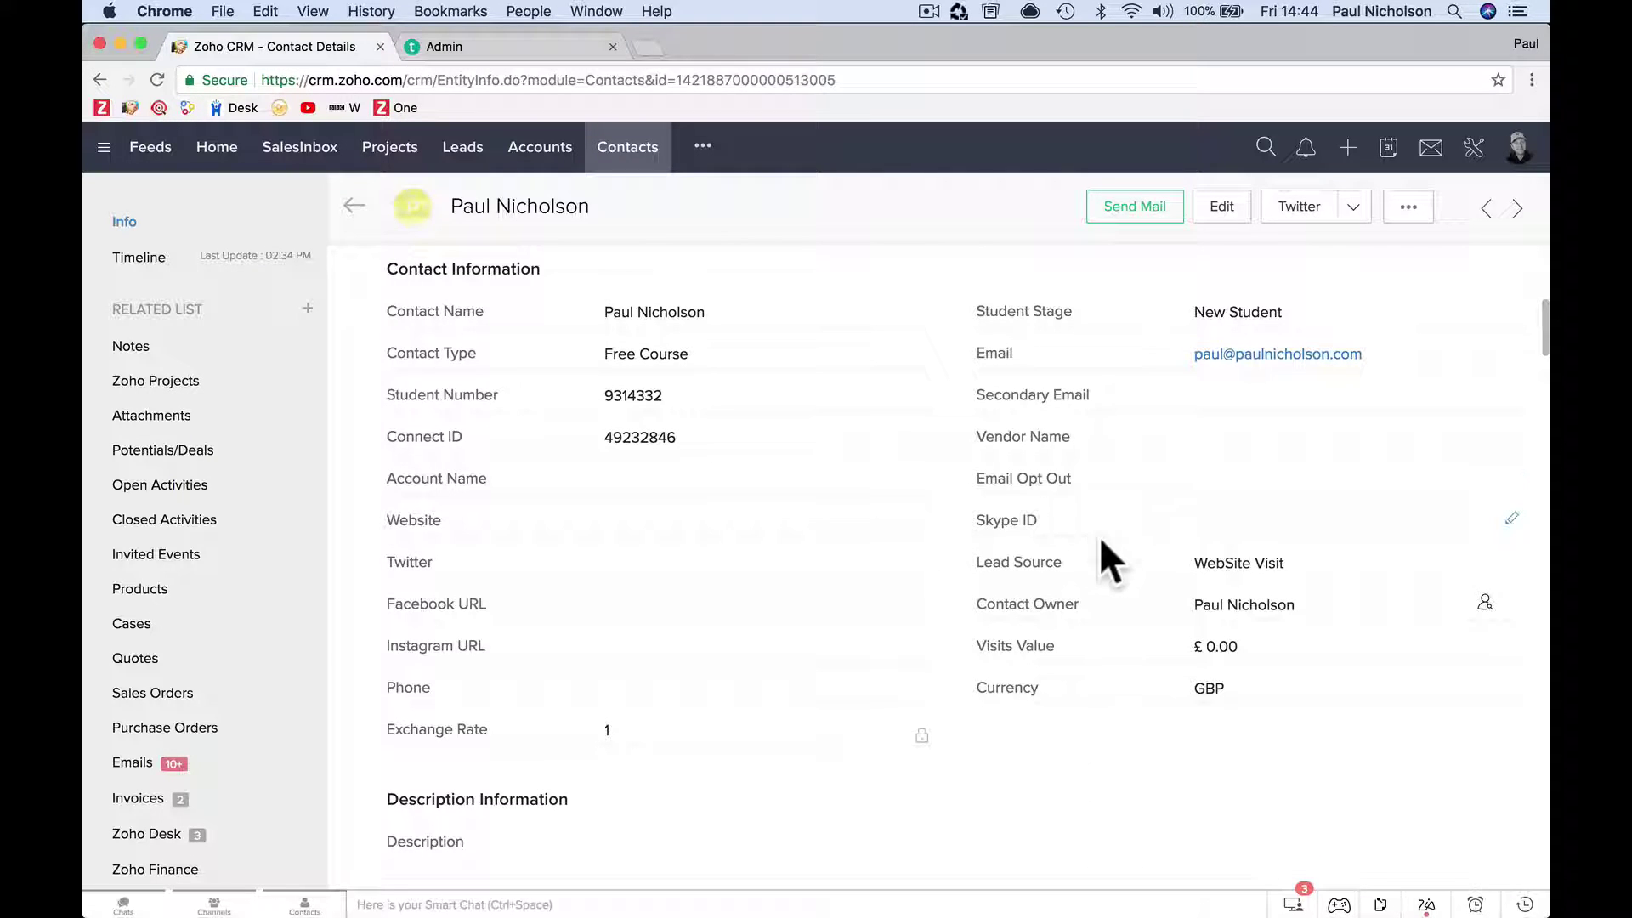
scroll(1175, 568, "up", 4)
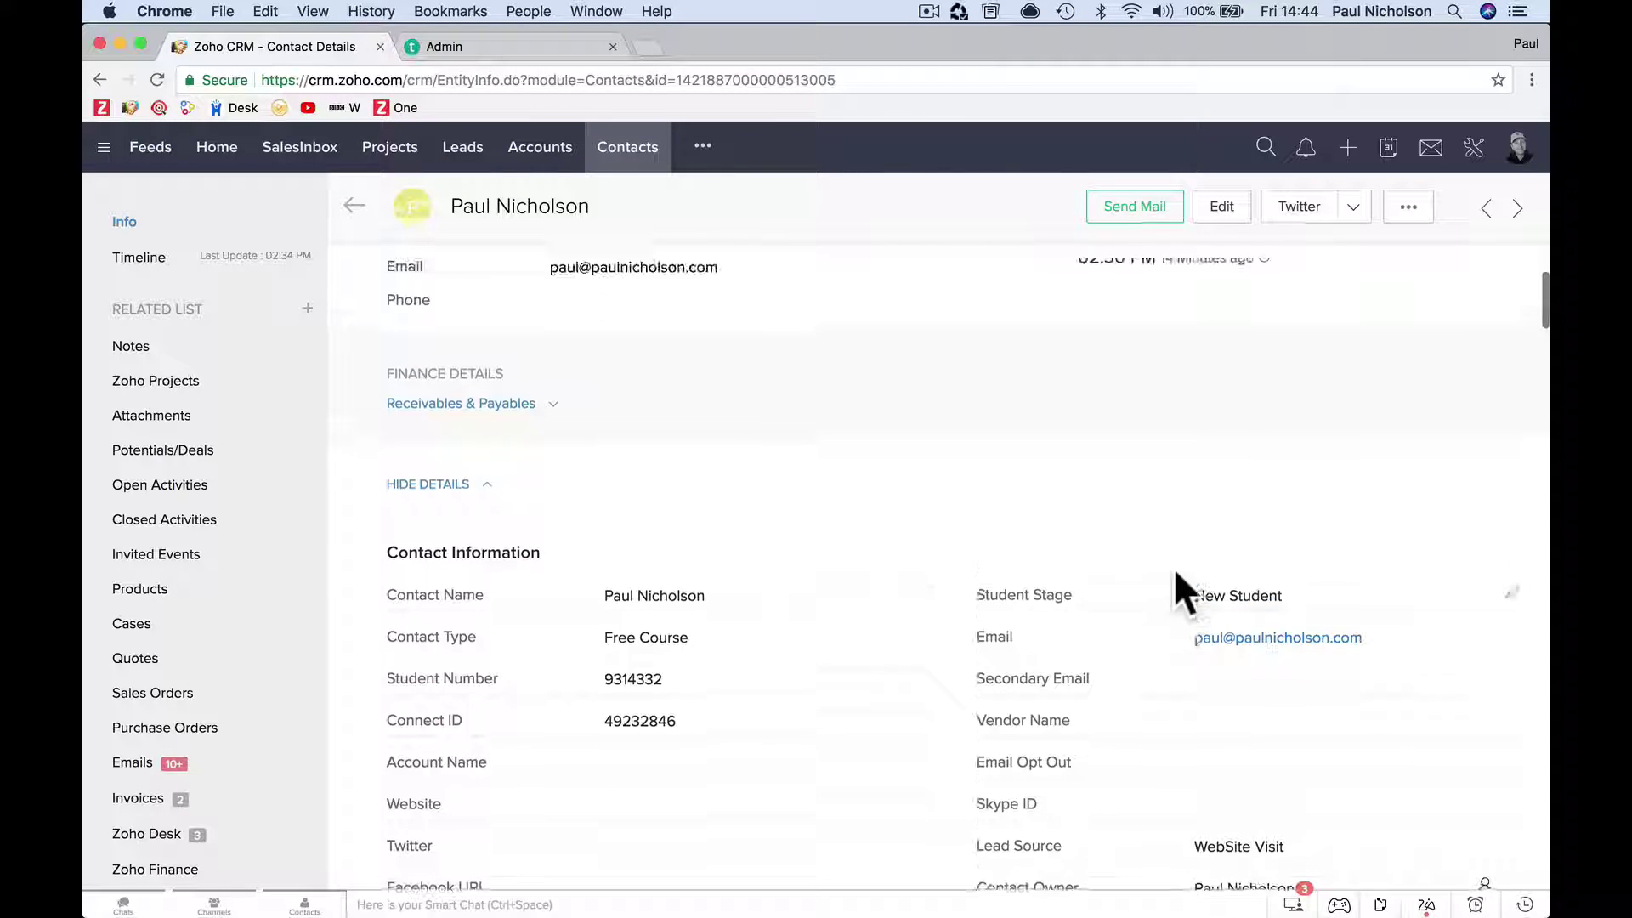
scroll(1168, 558, "down", 4)
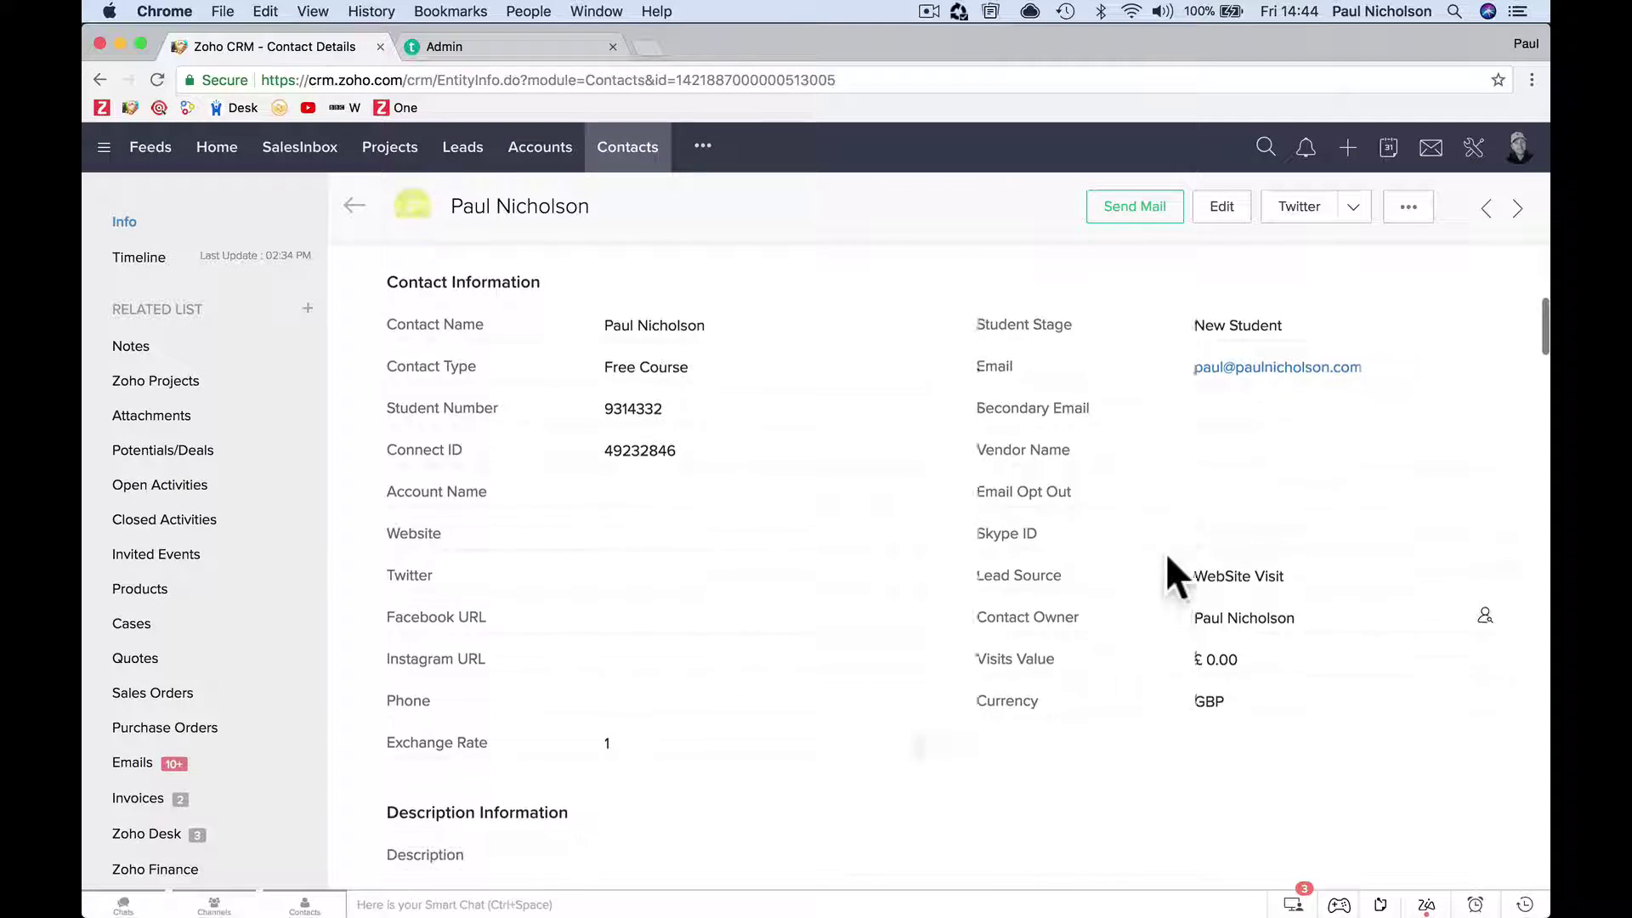
Save the contact's Twitter handle in the Twitter field and open their profile link.
left_click(922, 560)
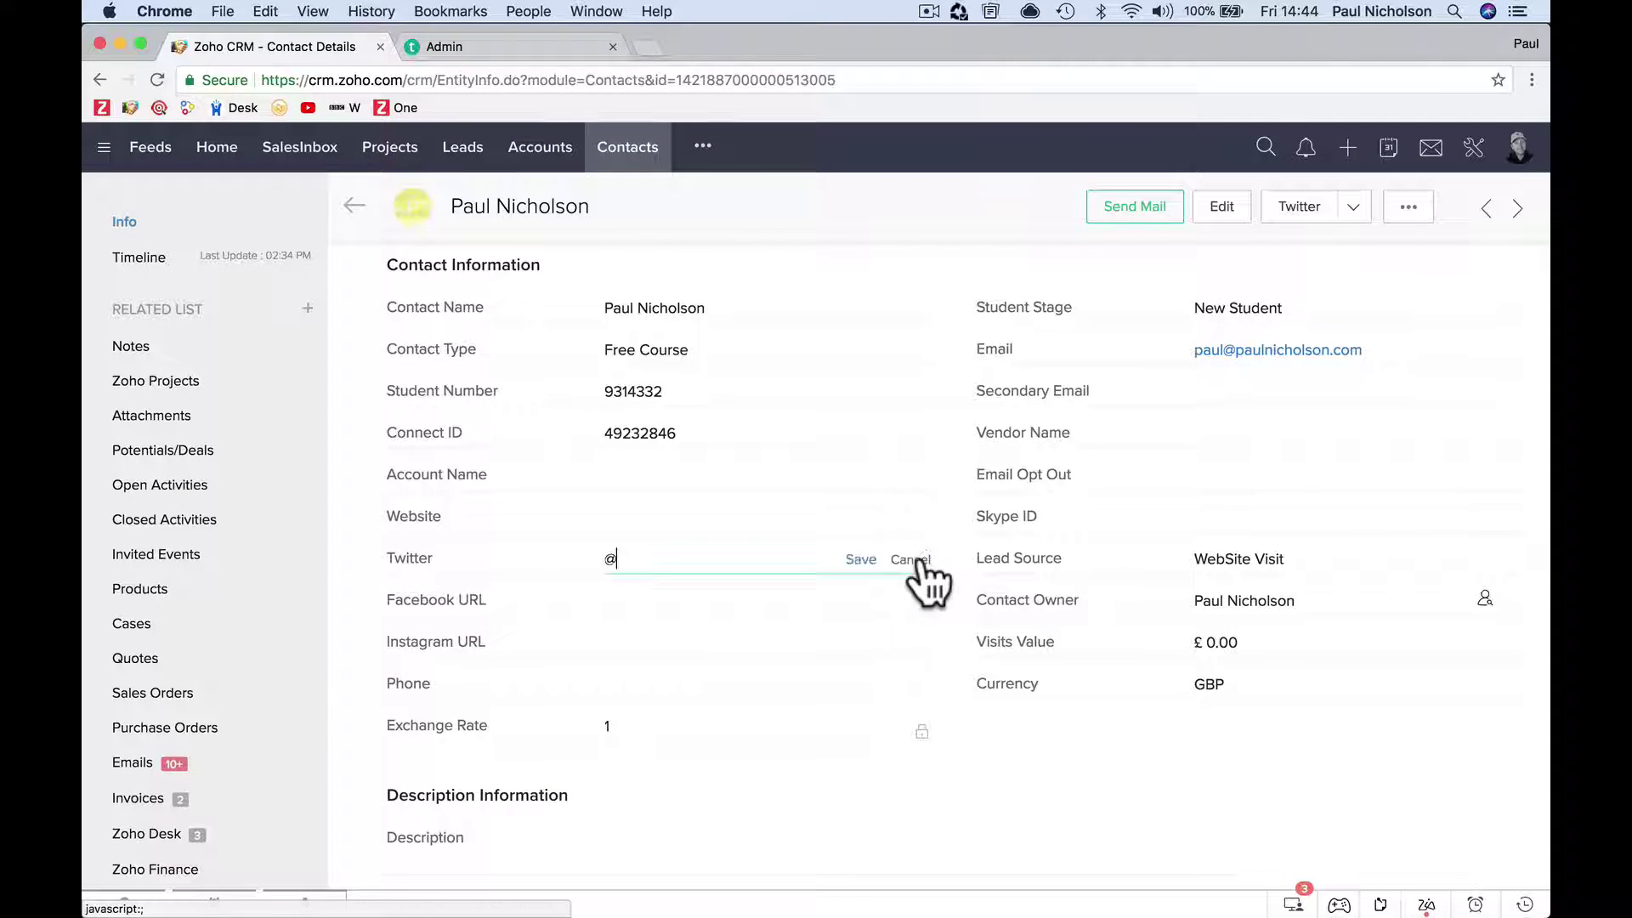
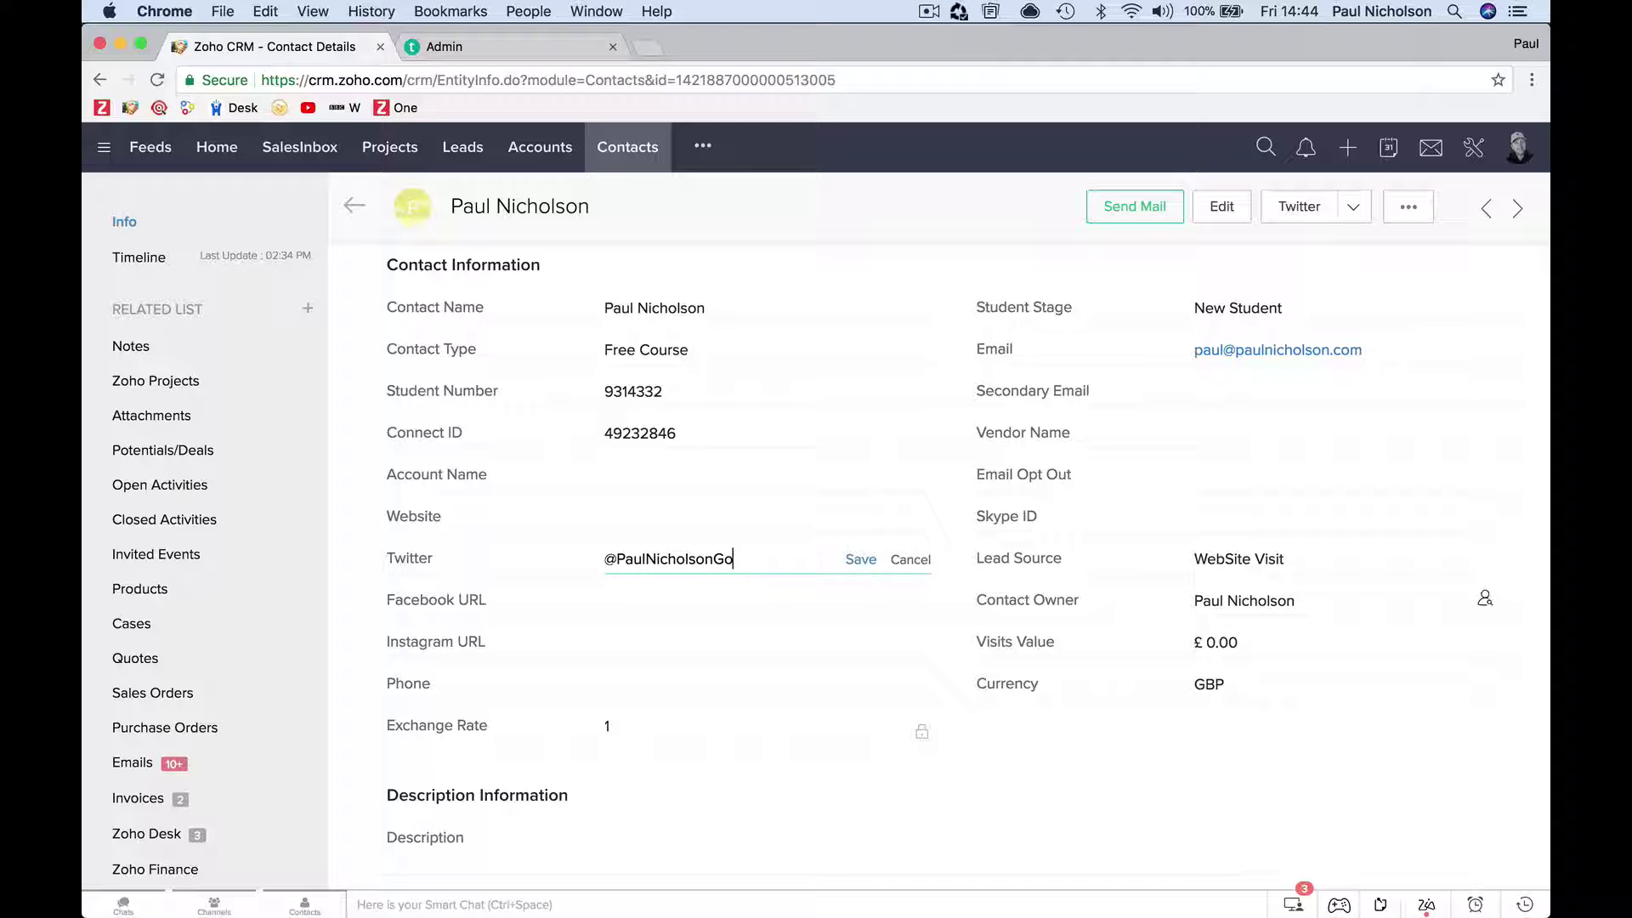
left_click(860, 560)
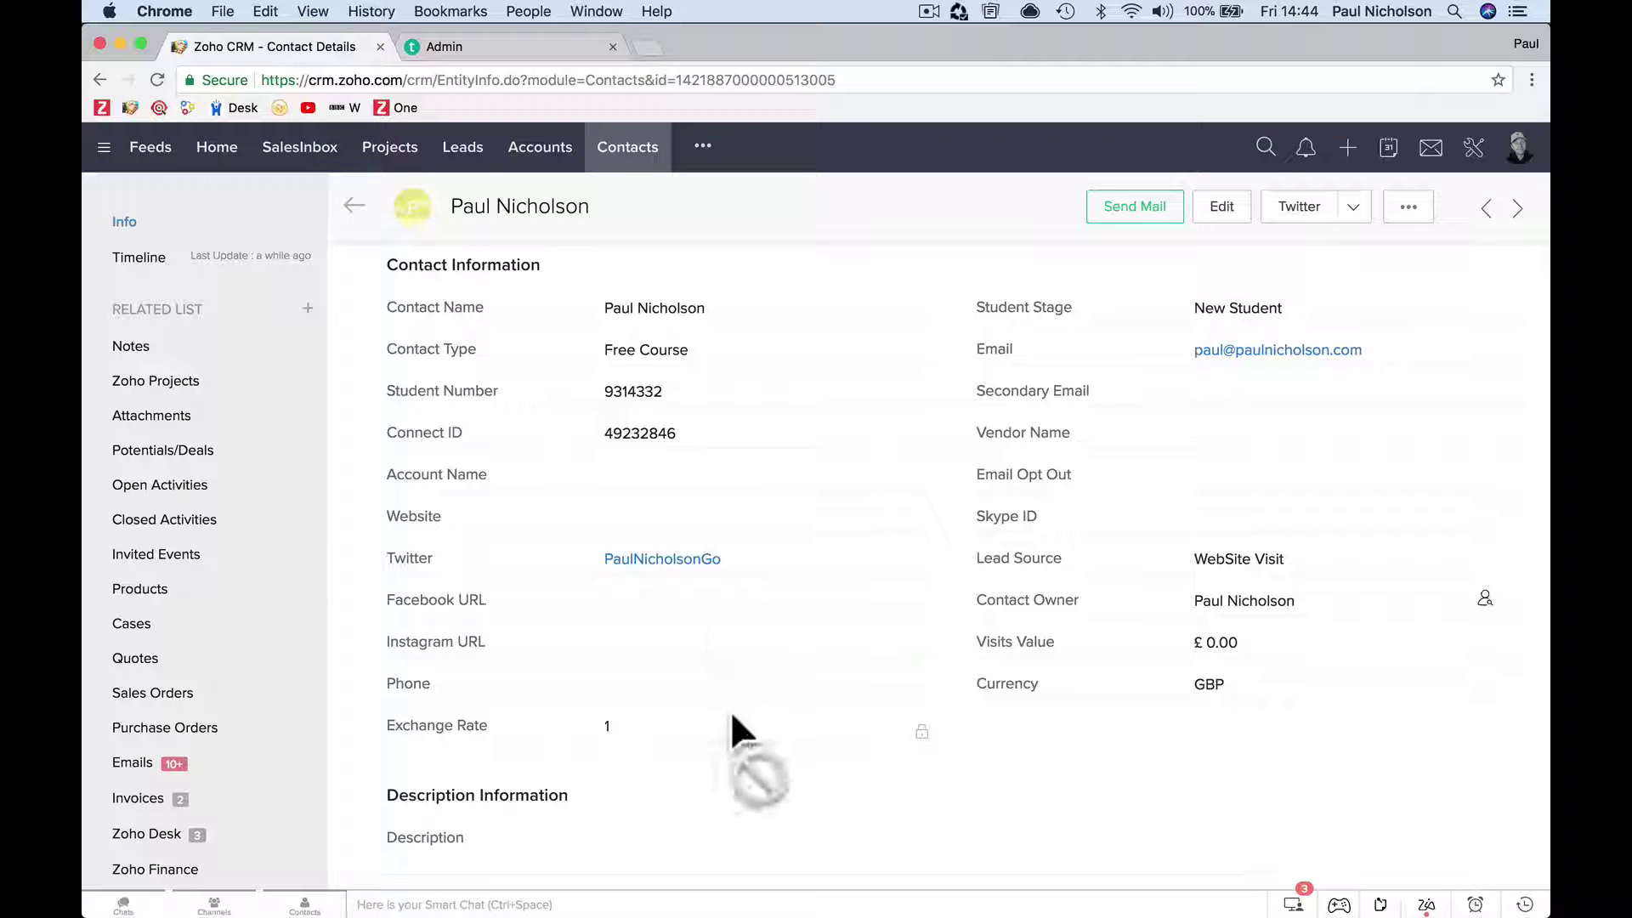
left_click(681, 553)
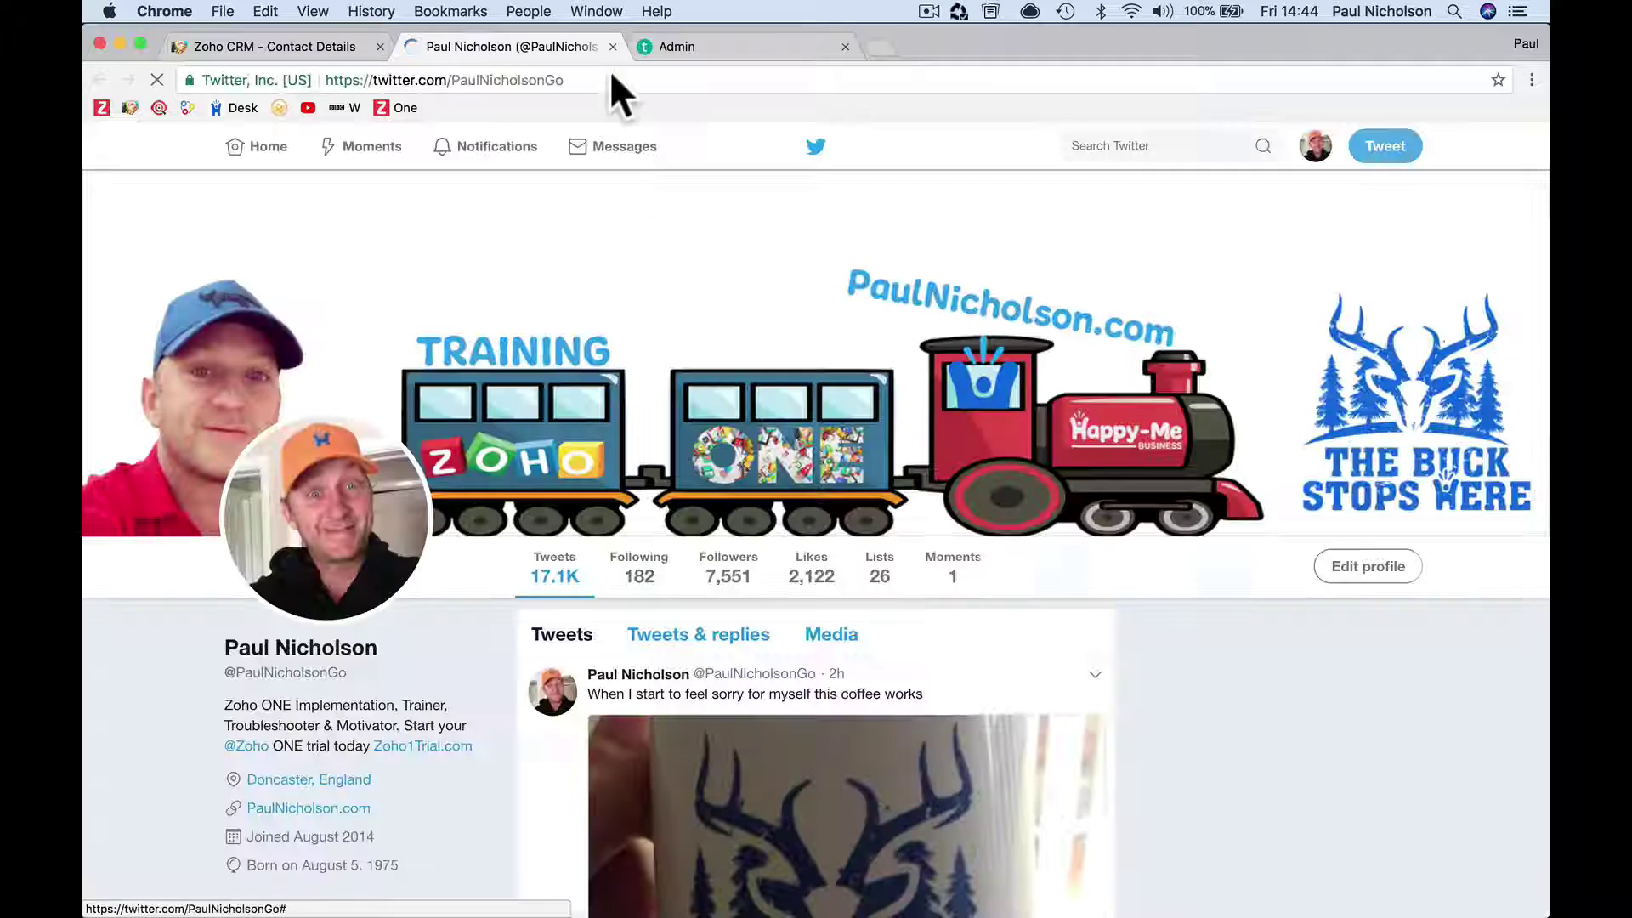
Close the Twitter profile tabs and the admin page tab, returning to the contact record.
key("super+w")
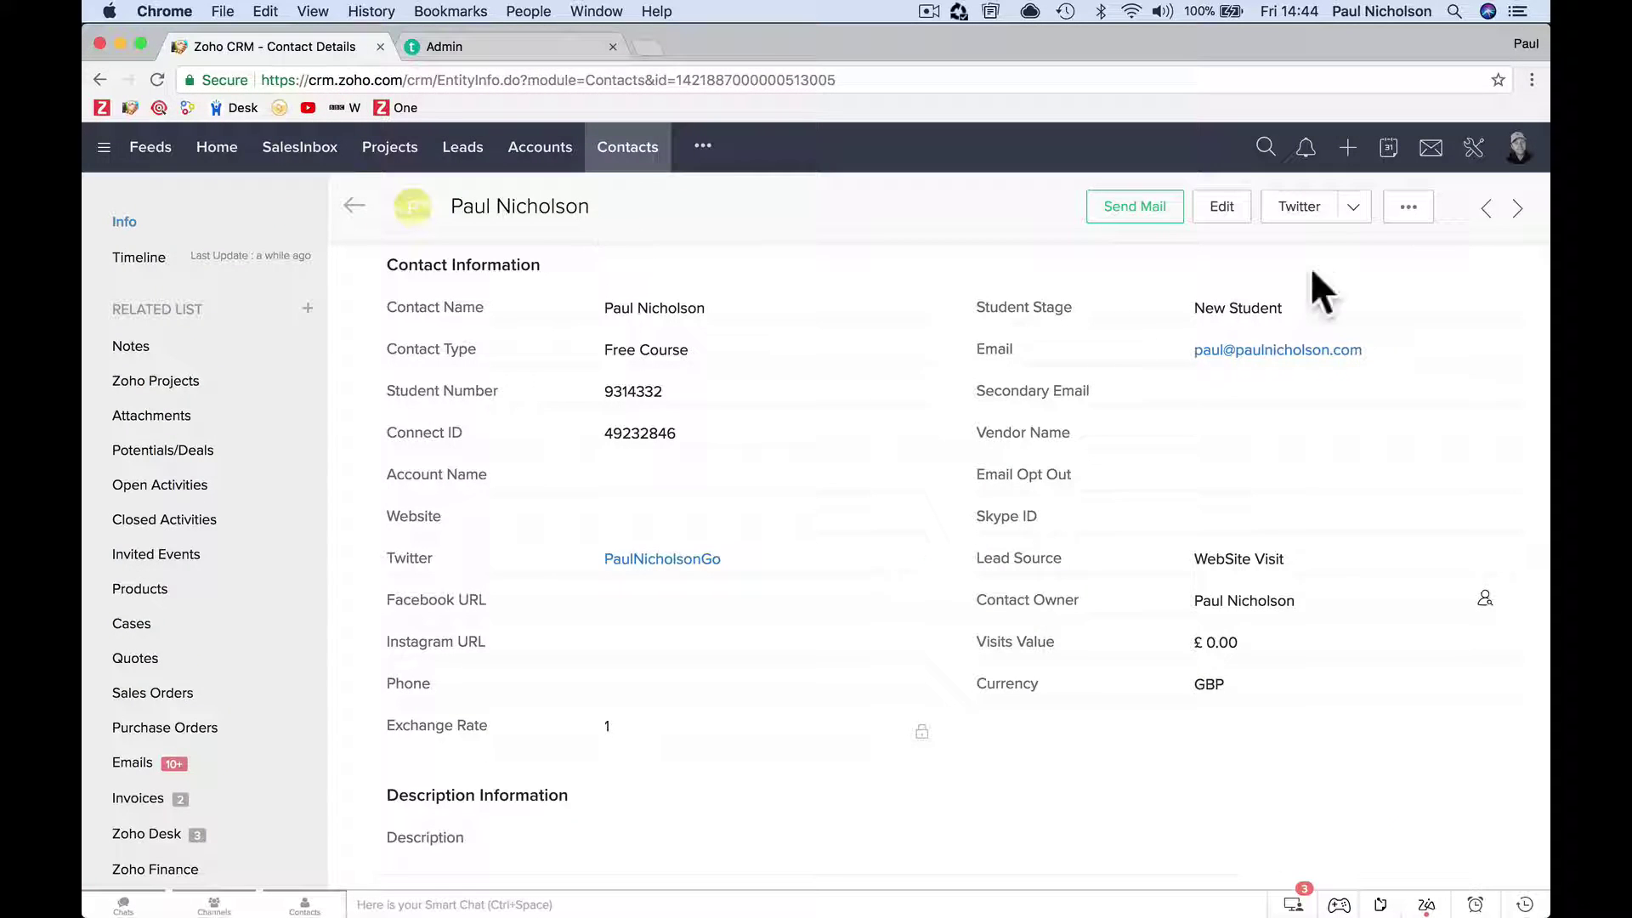
left_click(1302, 212)
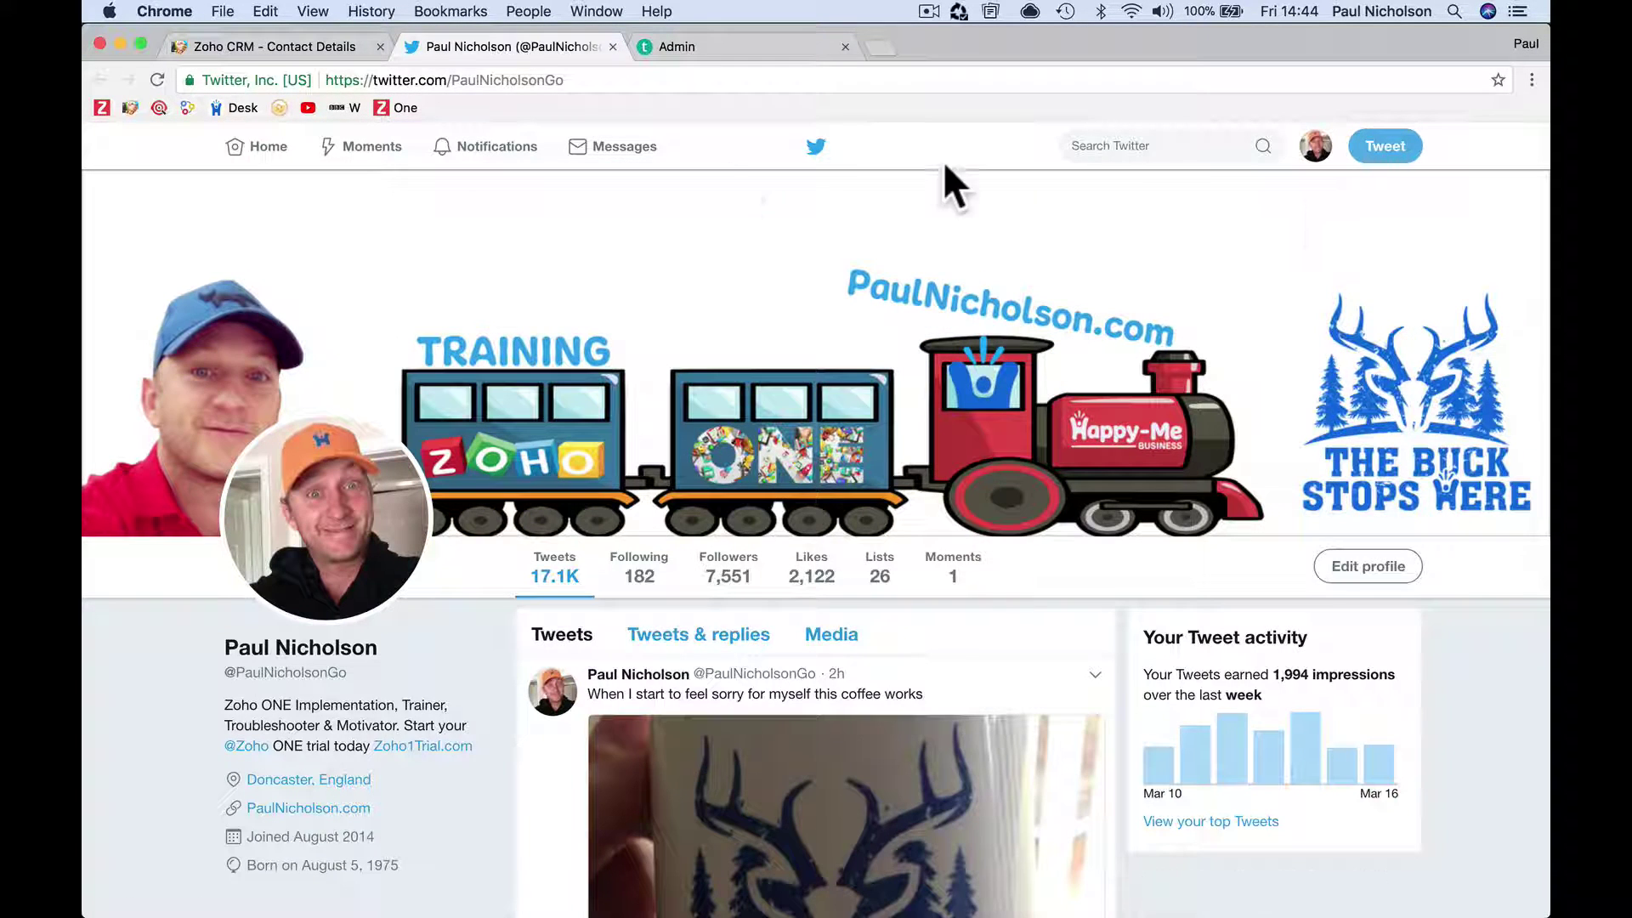
left_click(612, 47)
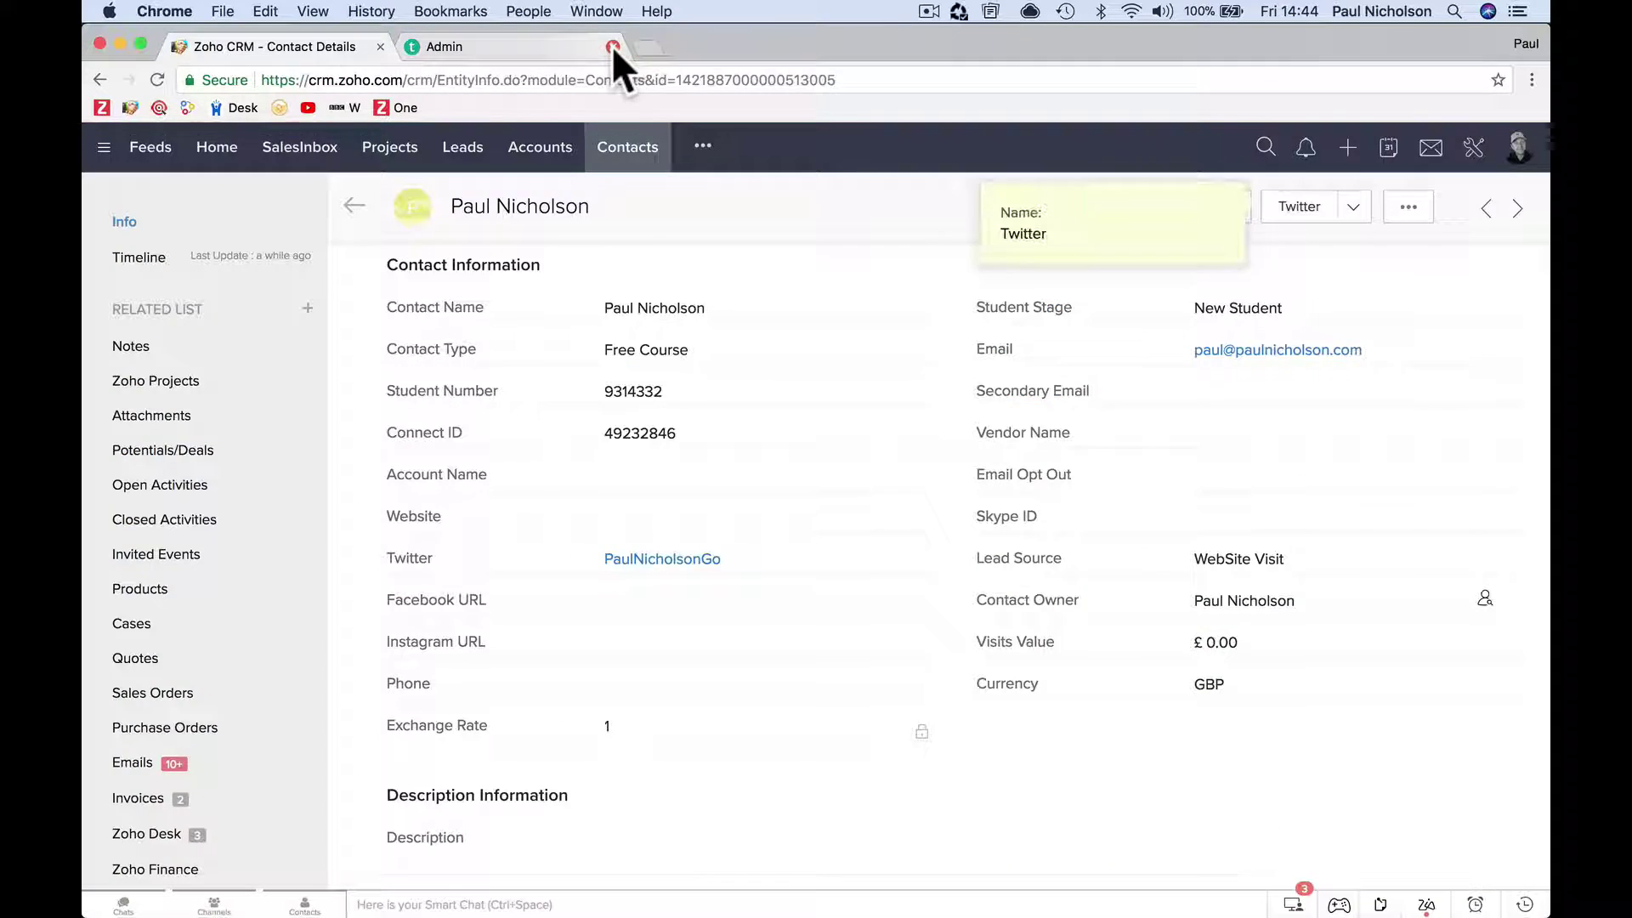
left_click(583, 42)
left_click(612, 47)
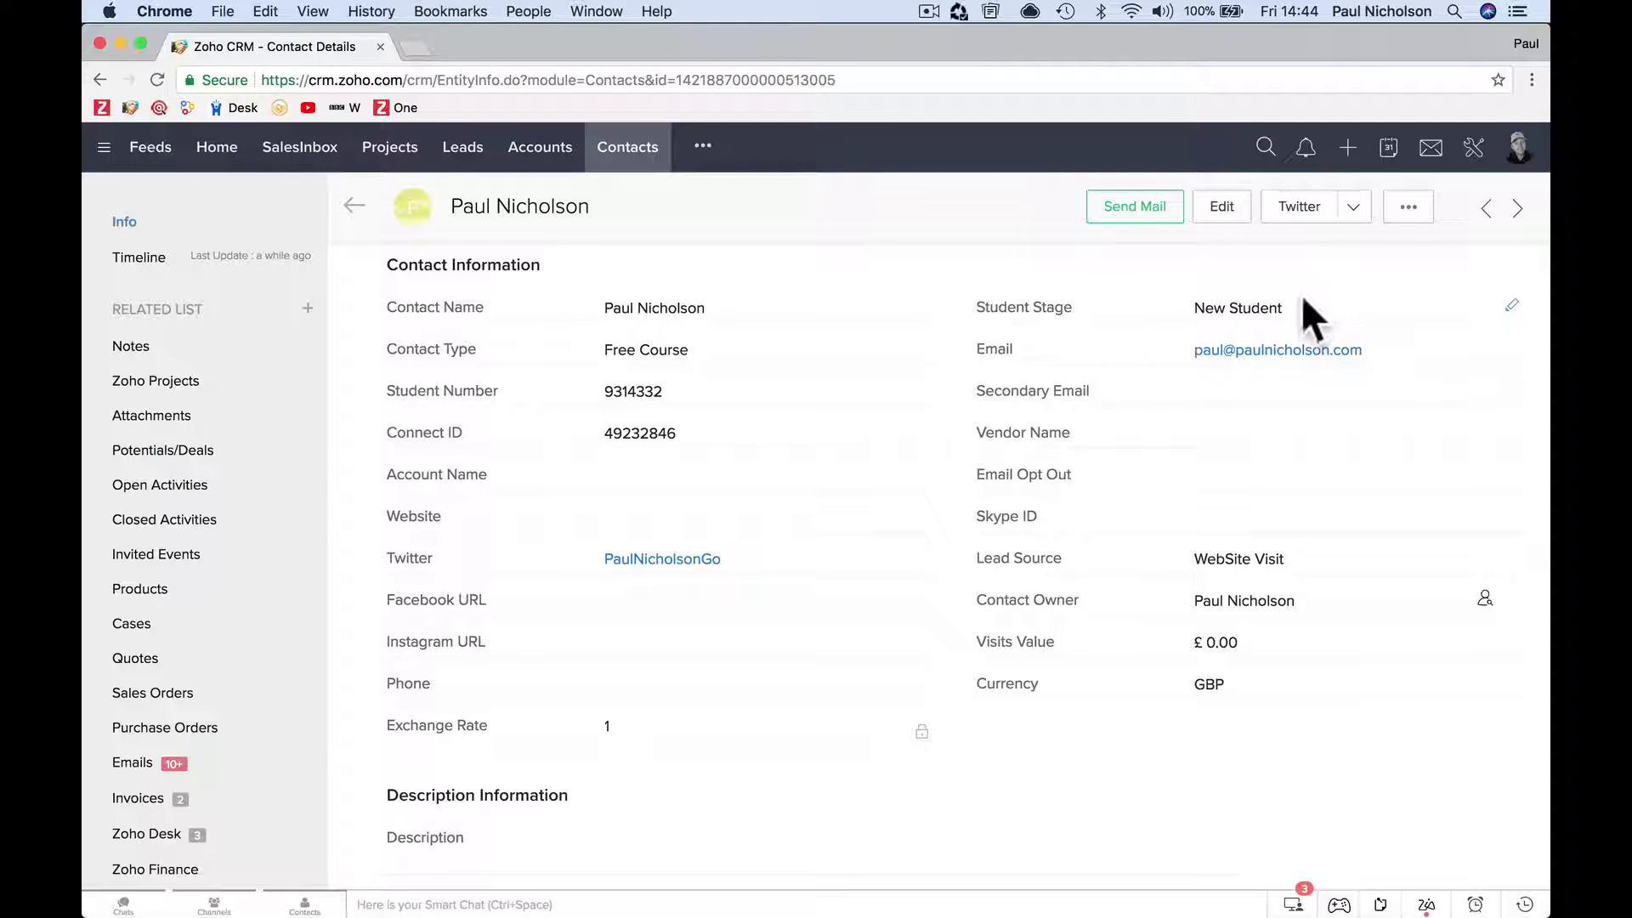
scroll(1142, 535, "down", 20)
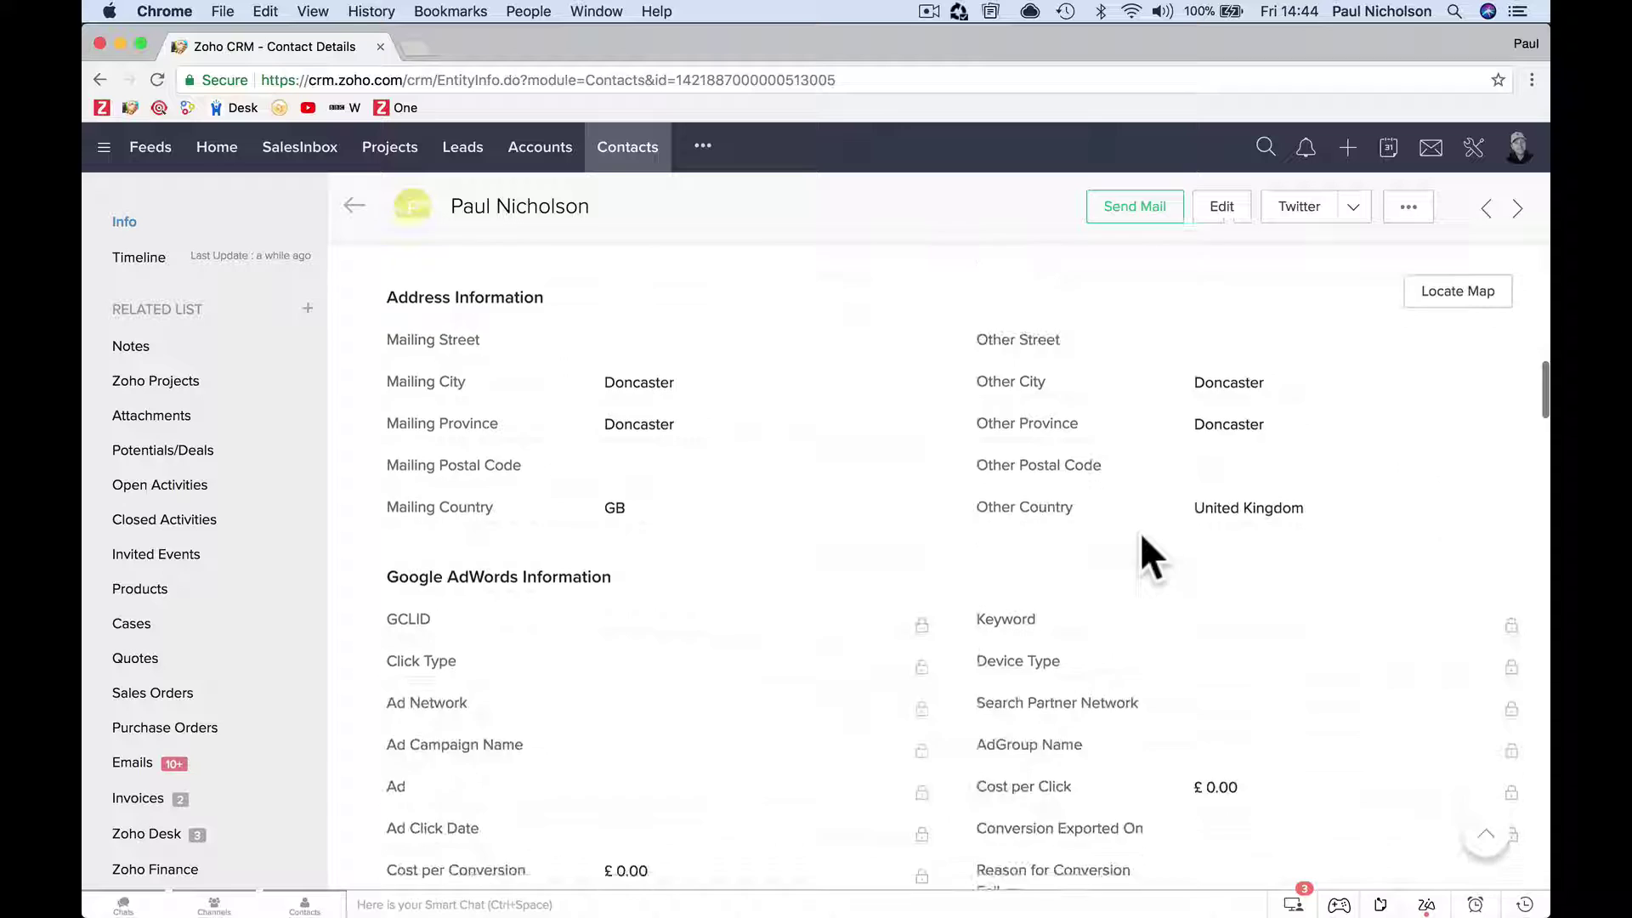
Dismiss the custom buttons list, close the page-not-found tab, and enter CRM Setup.
scroll(1074, 575, "up", 20)
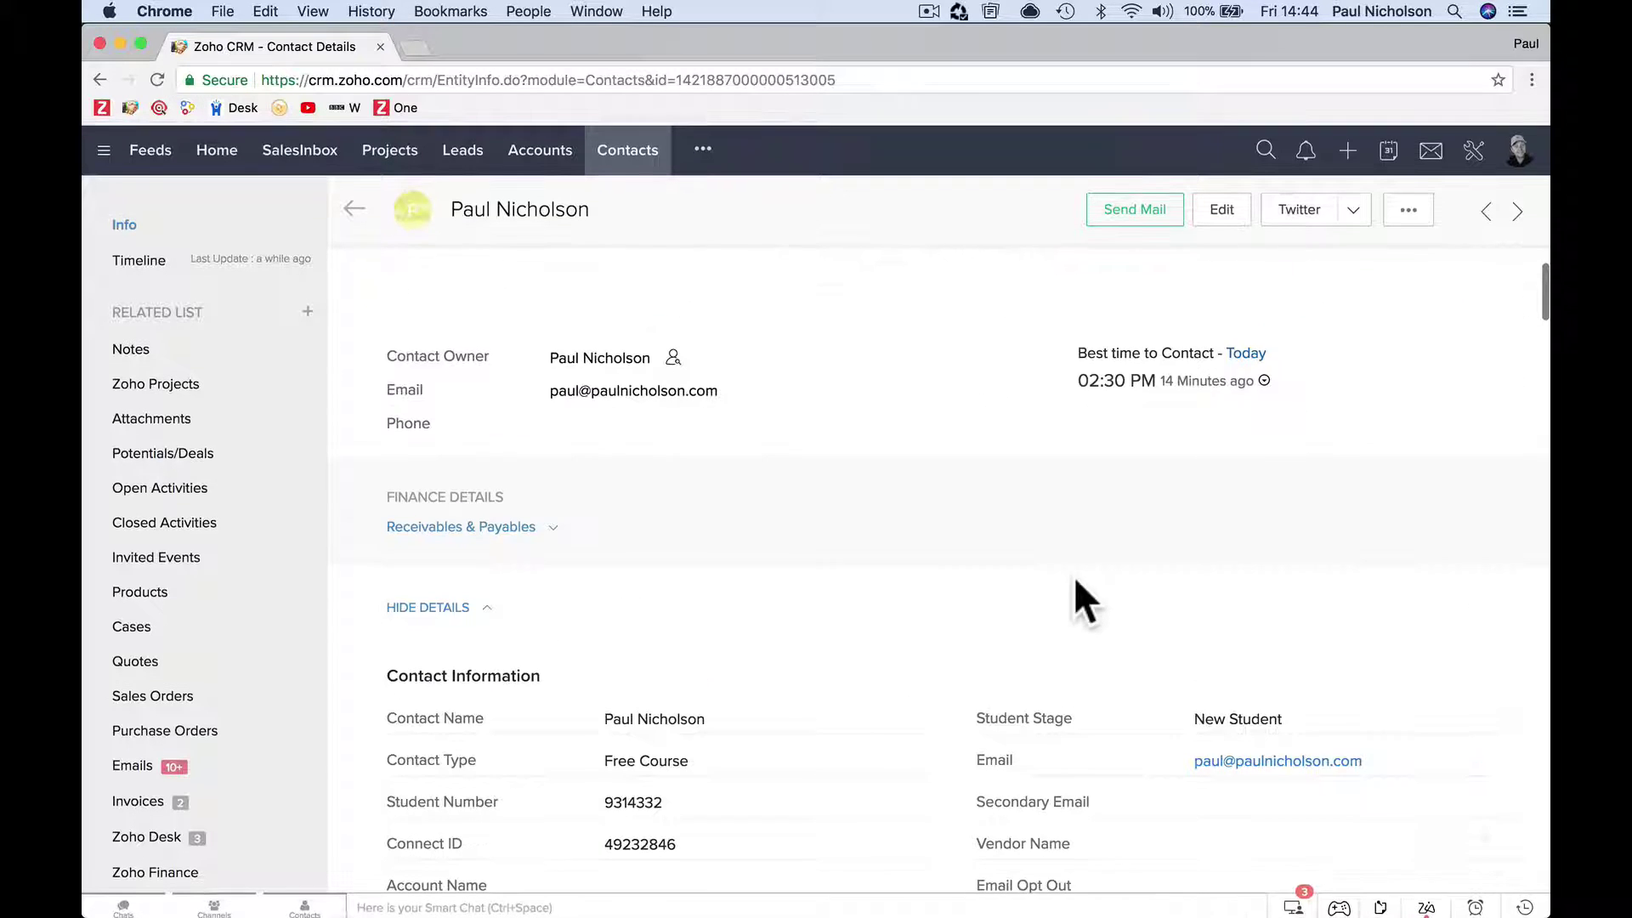
left_click(1353, 208)
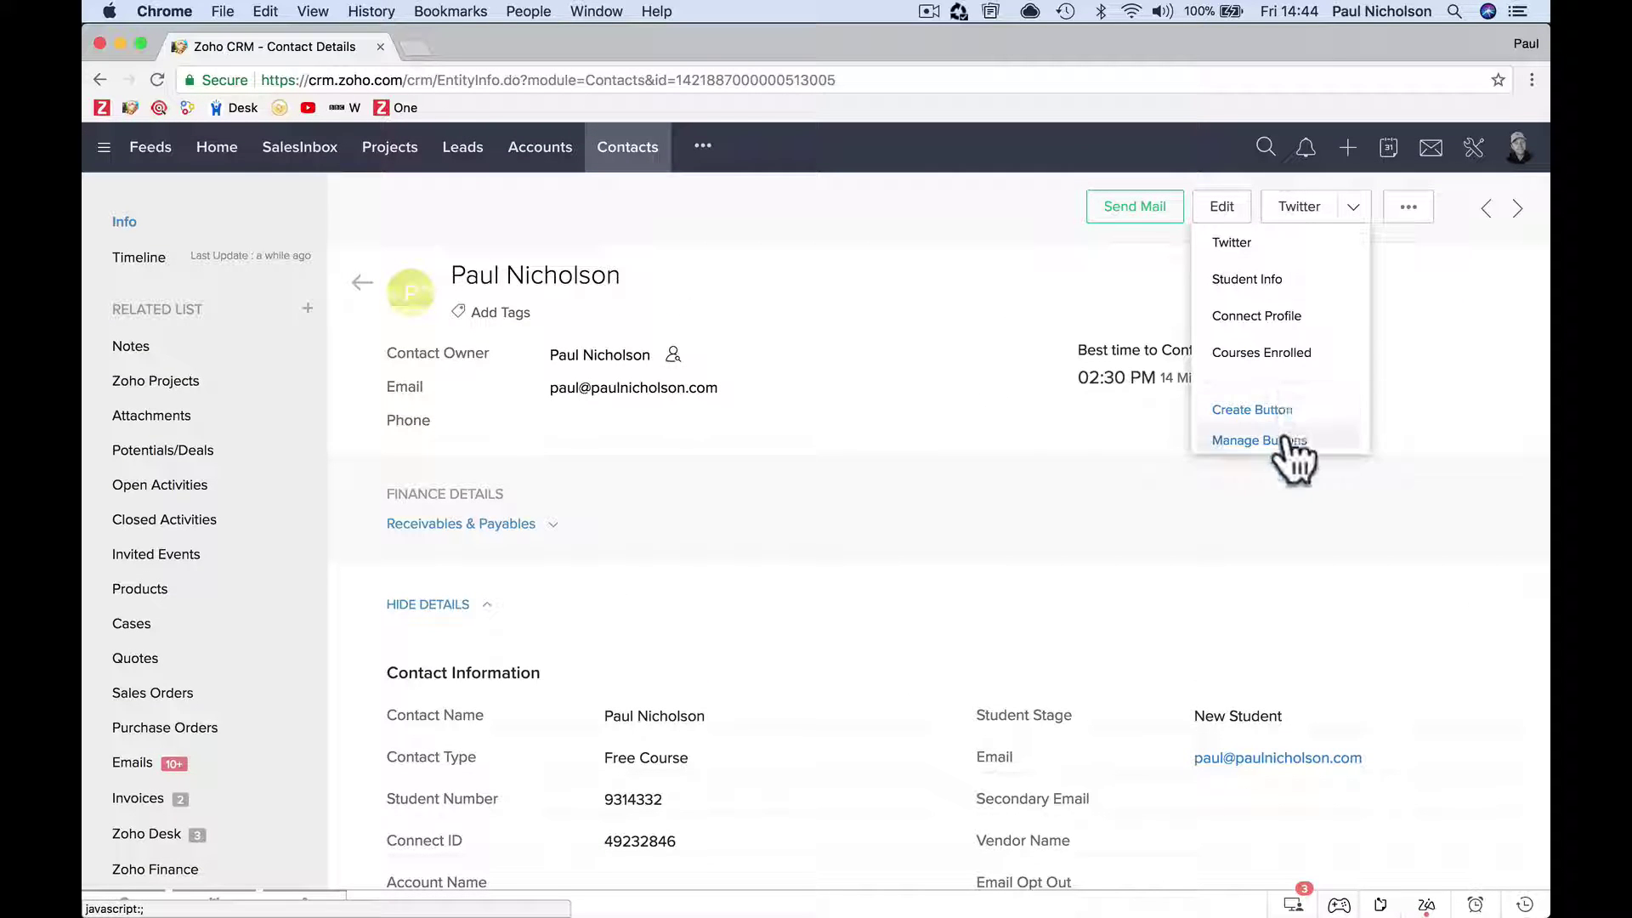
left_click(914, 255)
scroll(162, 748, "down", 5)
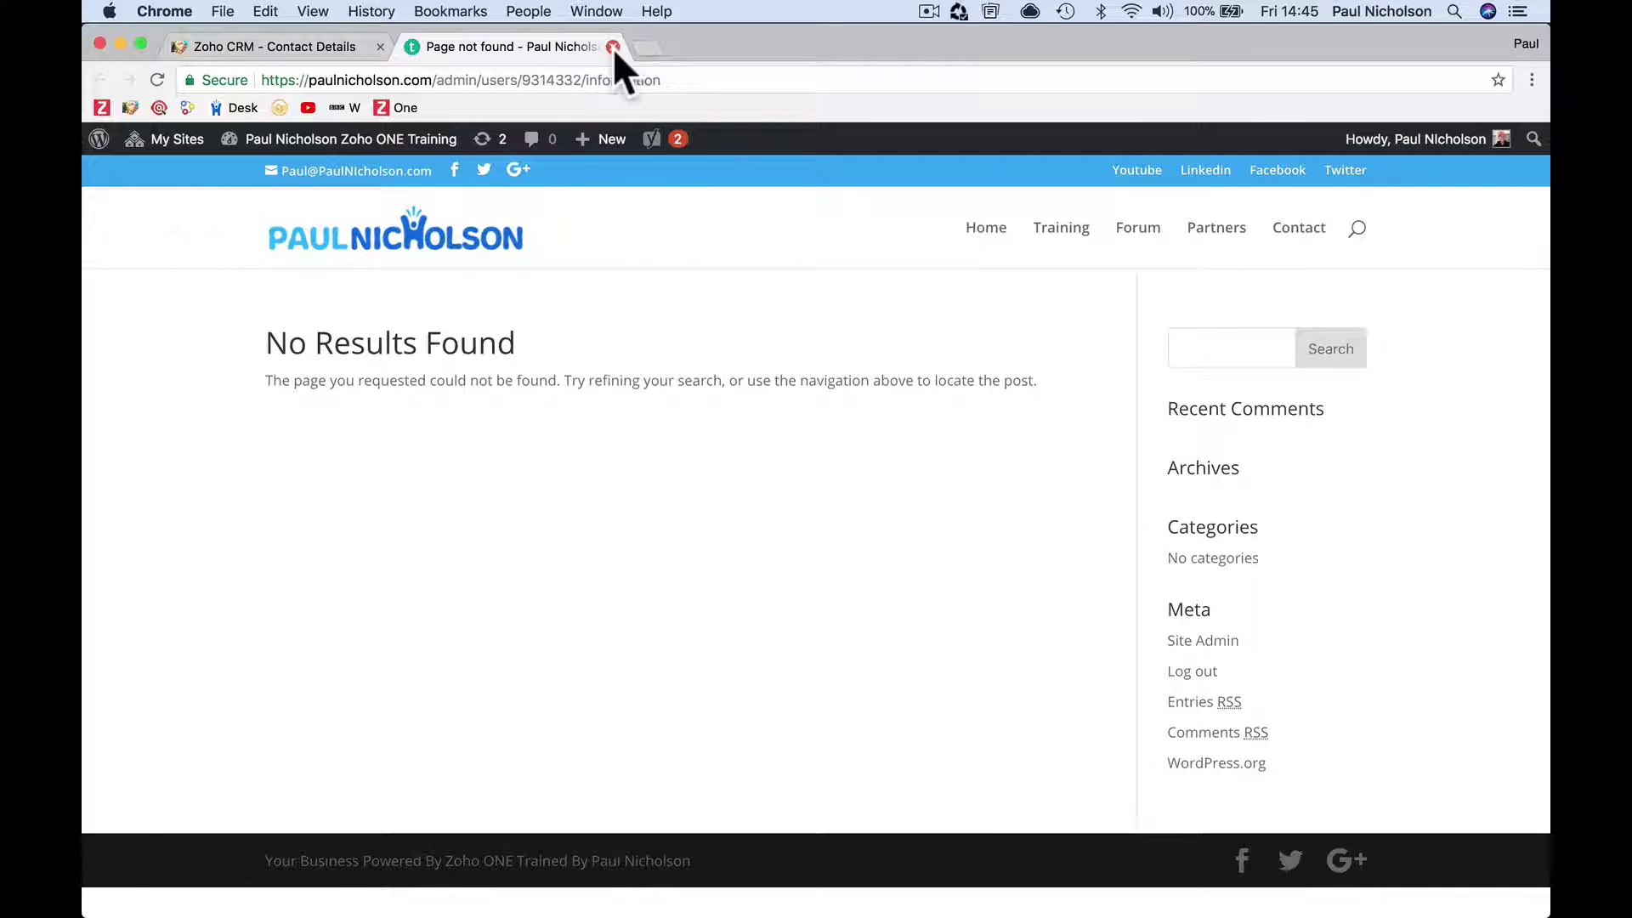
left_click(613, 47)
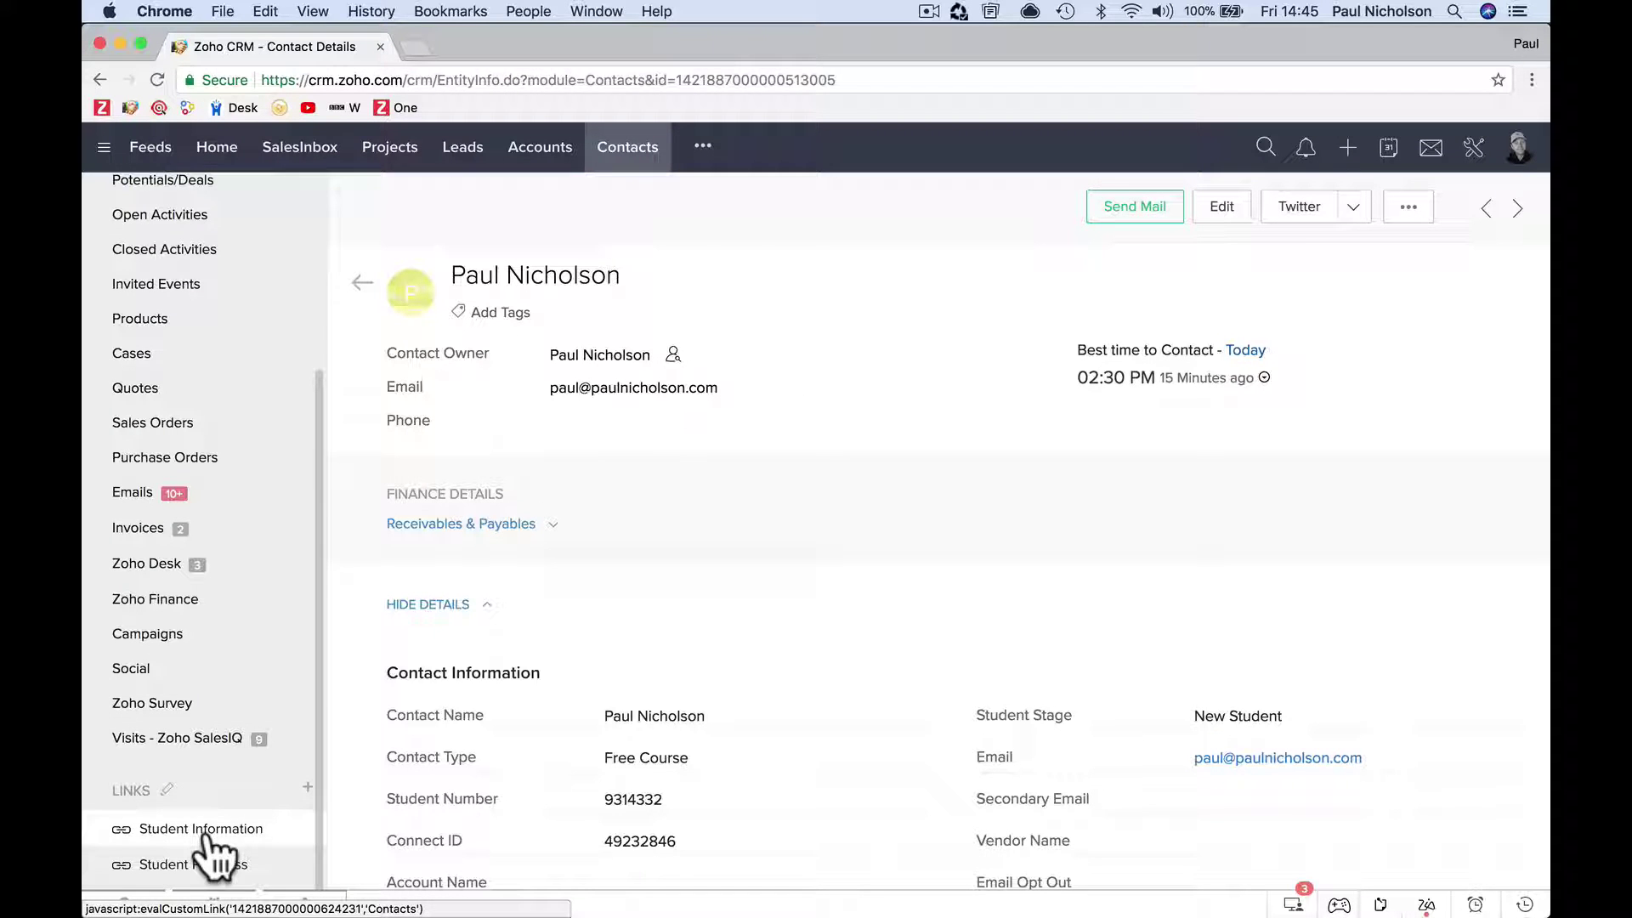
left_click(1473, 153)
Go to the Contacts module's Links and Buttons, cancel deleting Student Information, and edit it instead.
left_click(1199, 384)
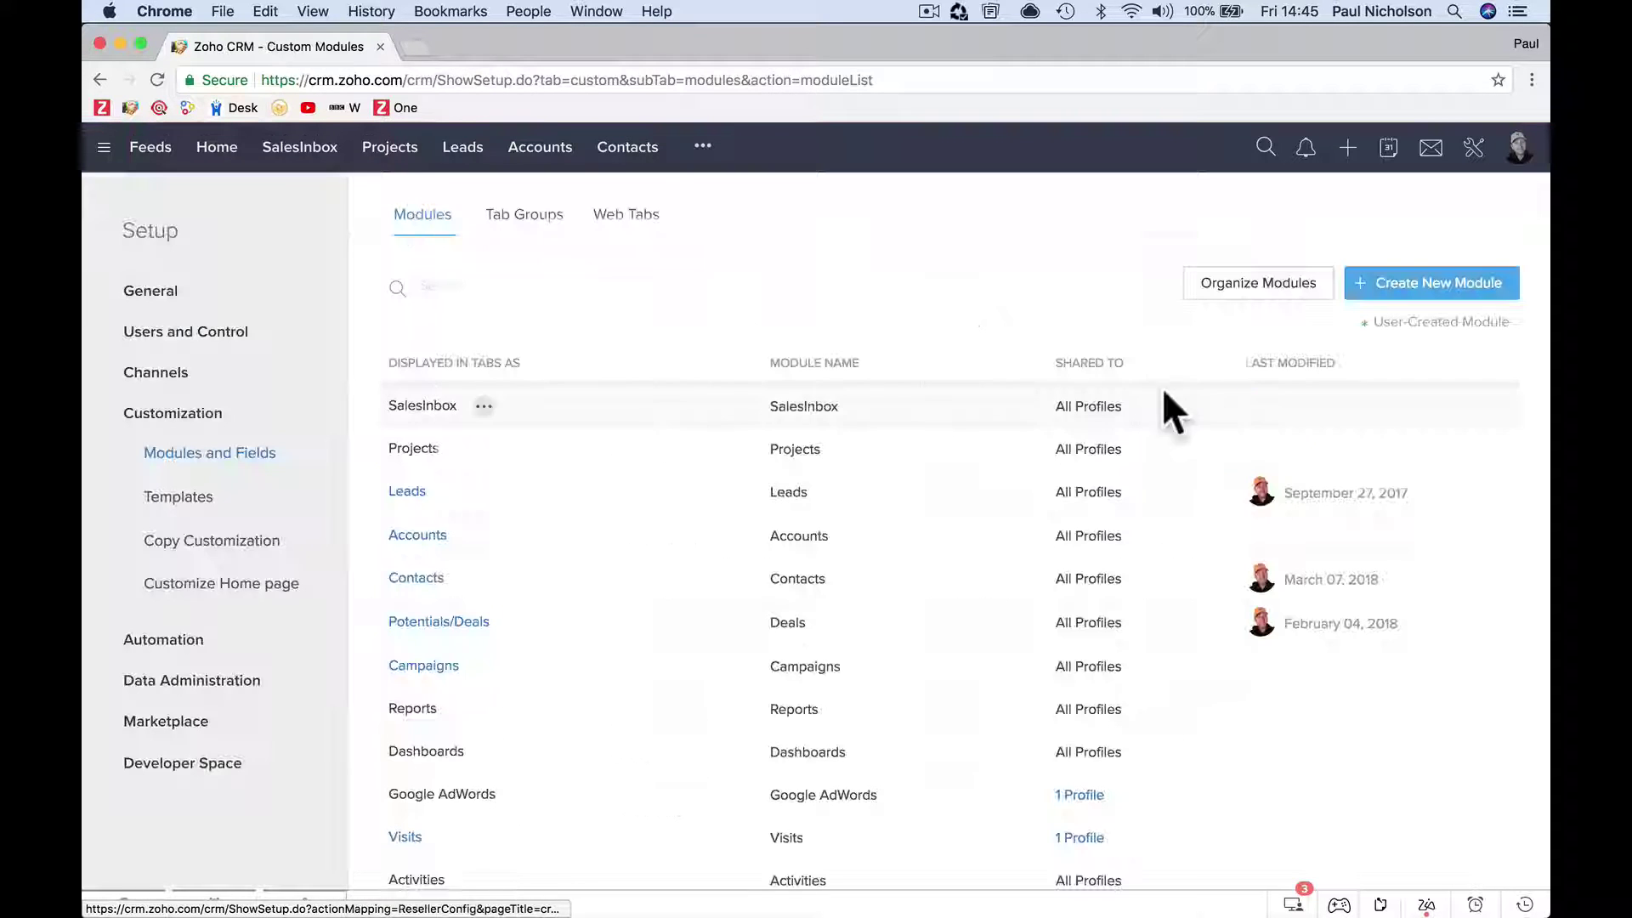
left_click(415, 578)
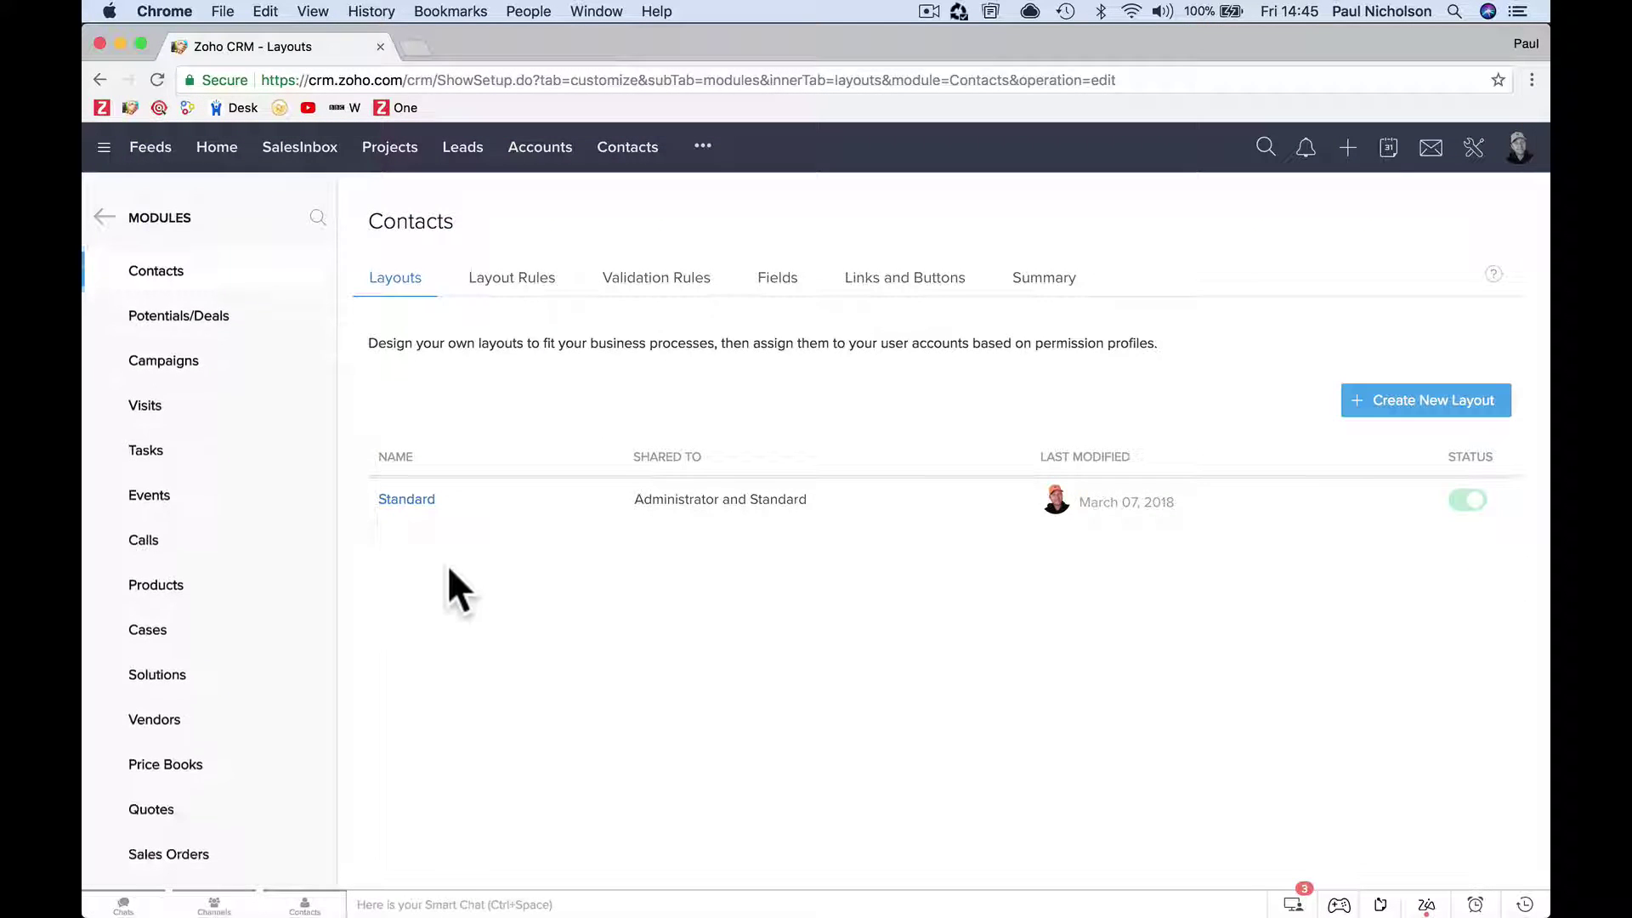
left_click(869, 284)
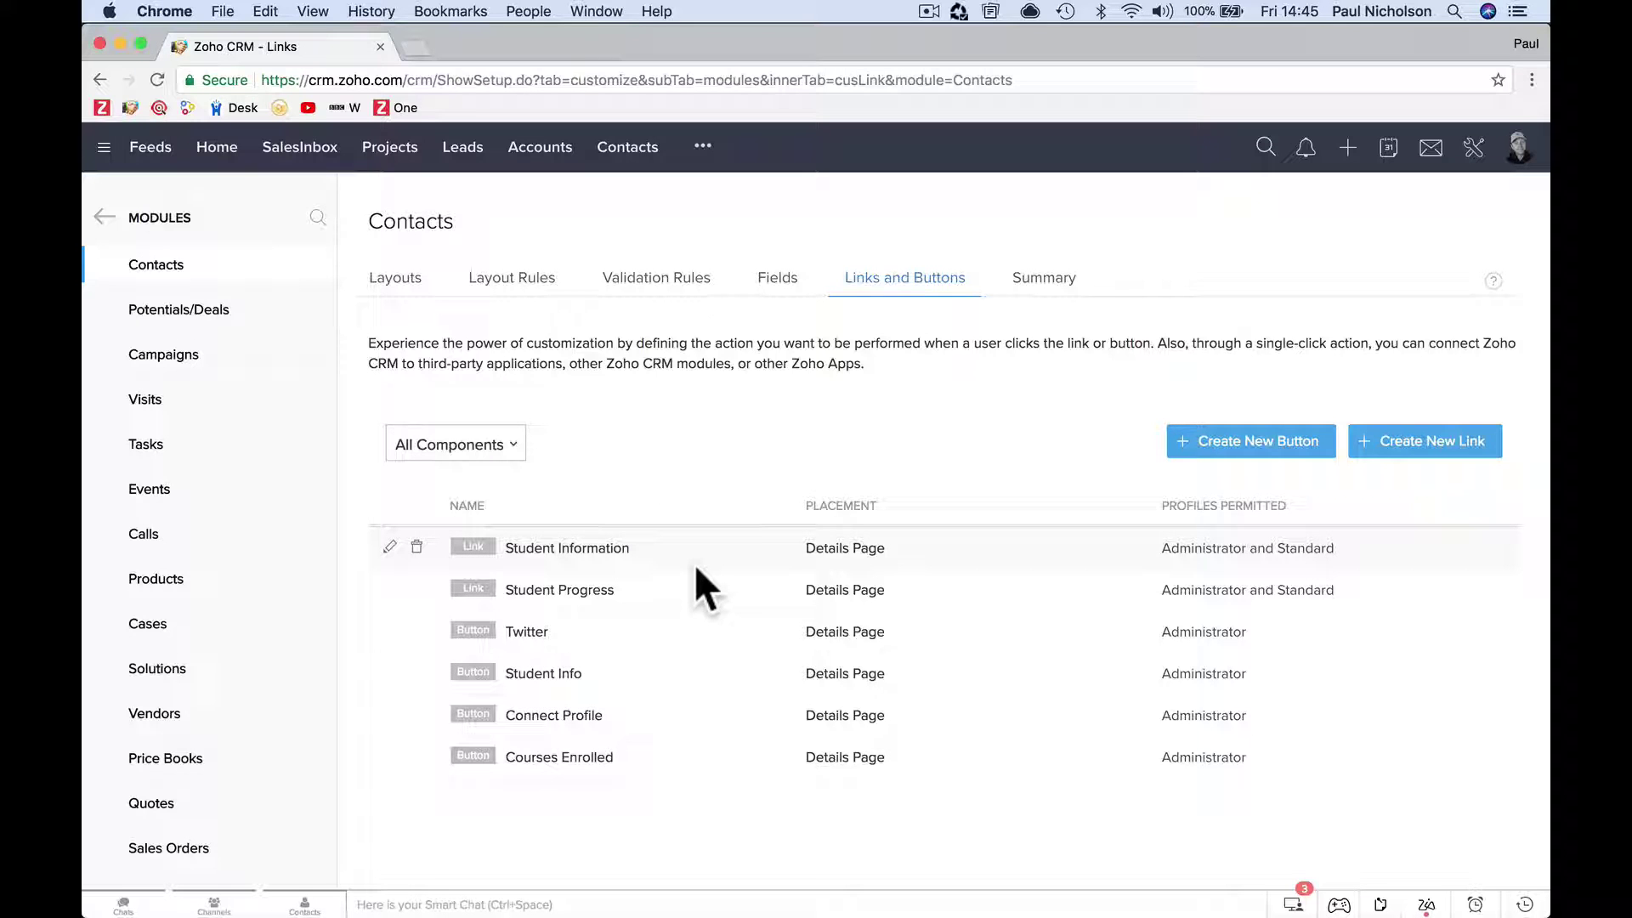
mouse_move(523, 544)
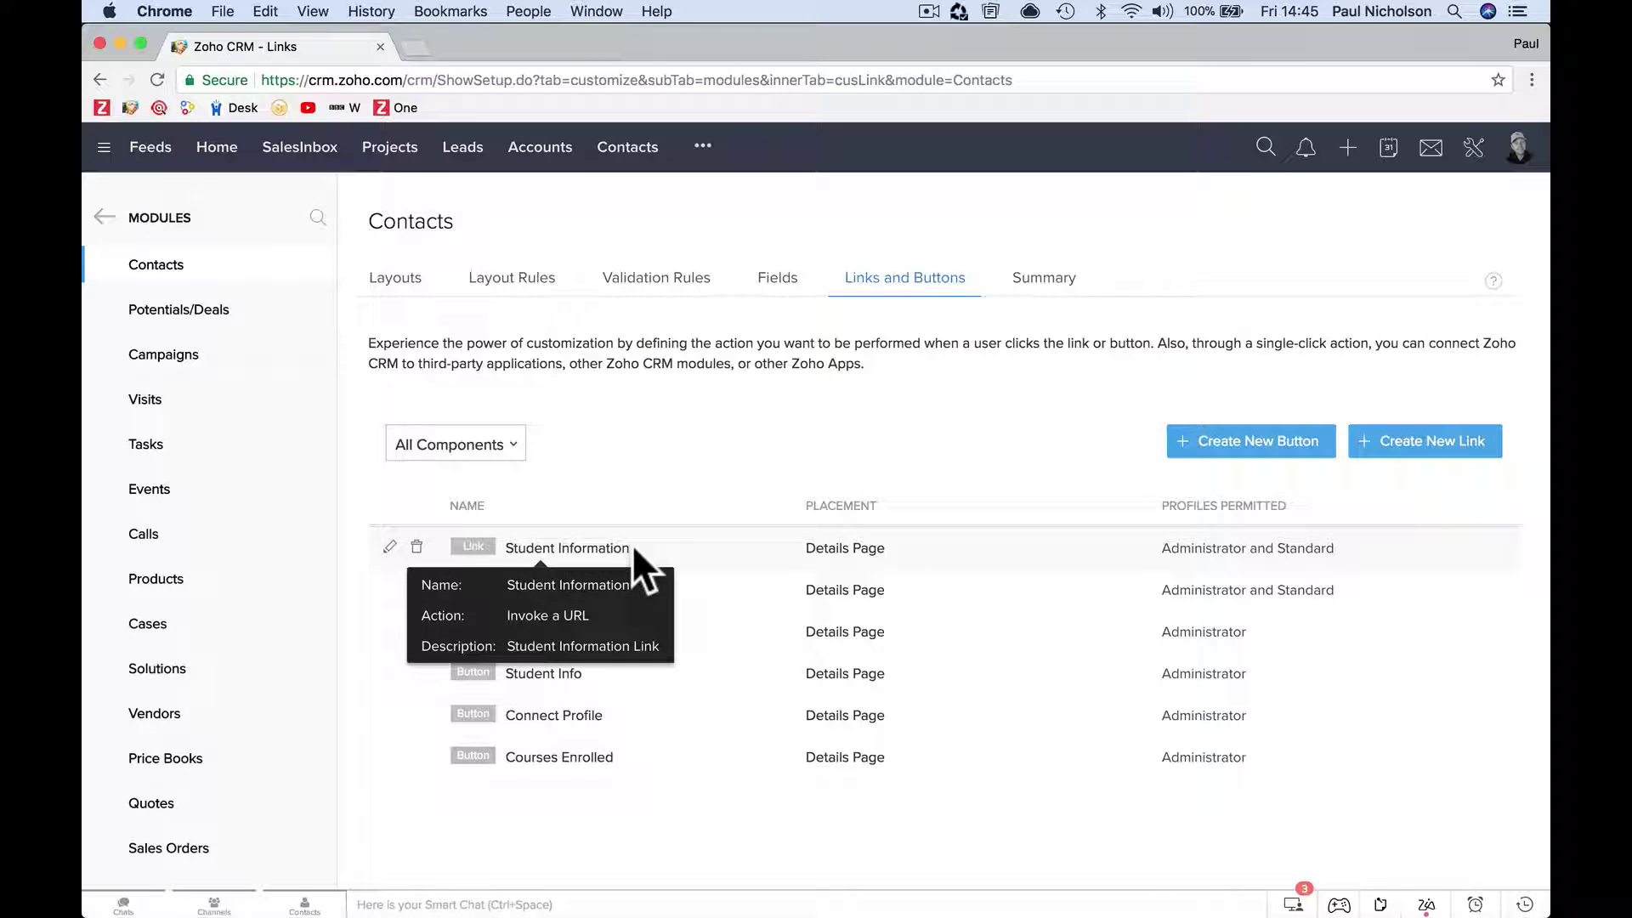
left_click(419, 547)
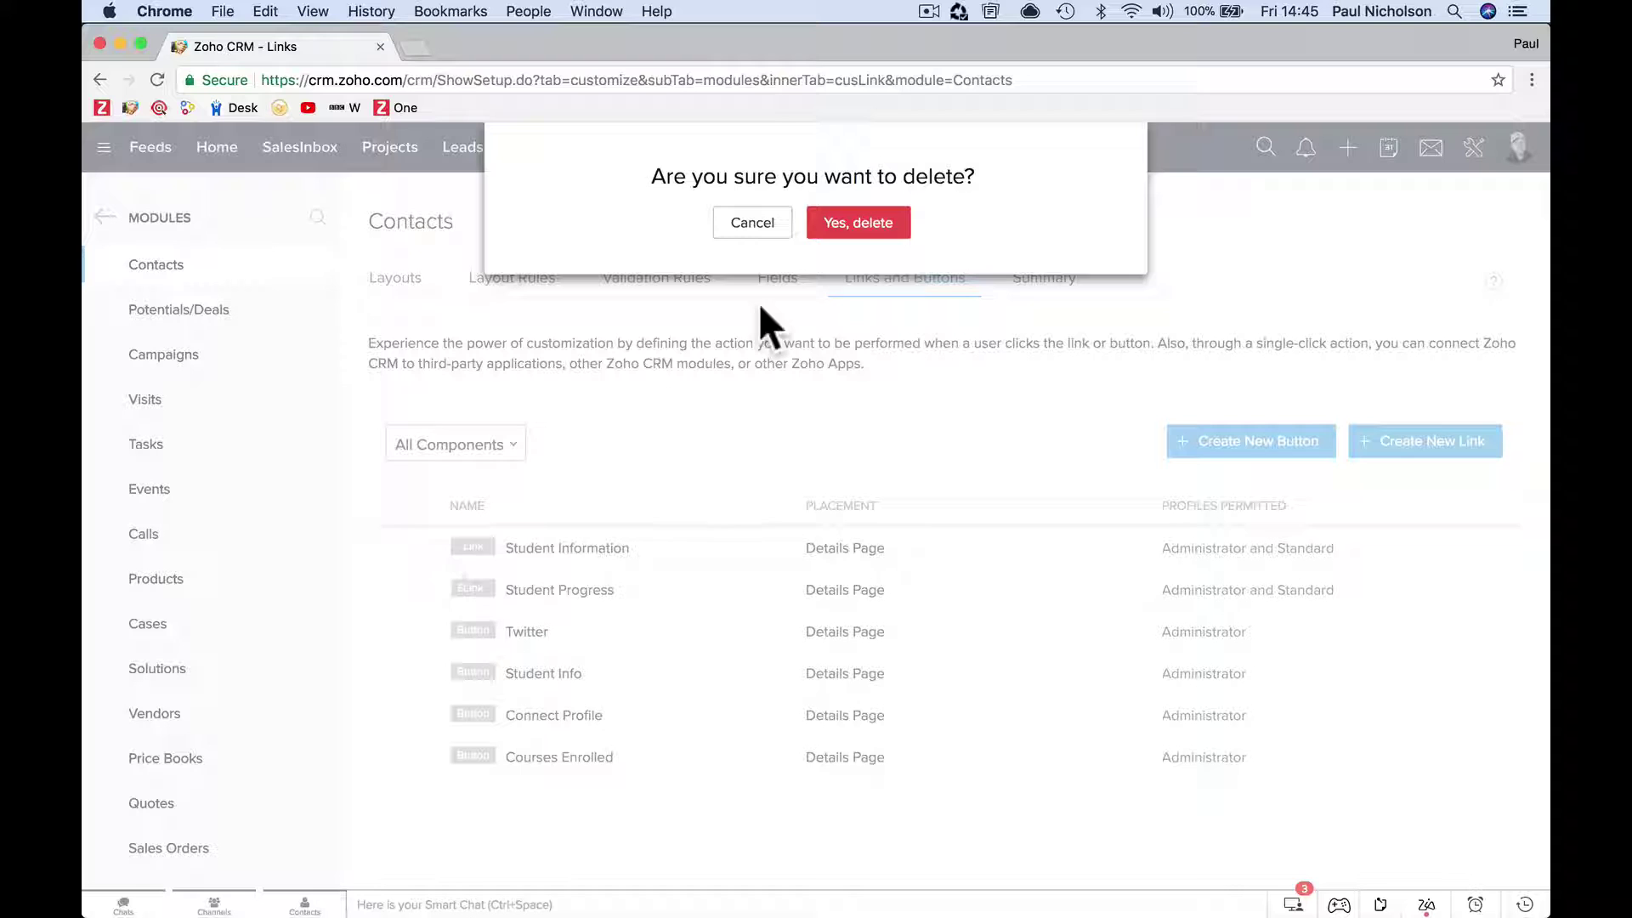
left_click(753, 225)
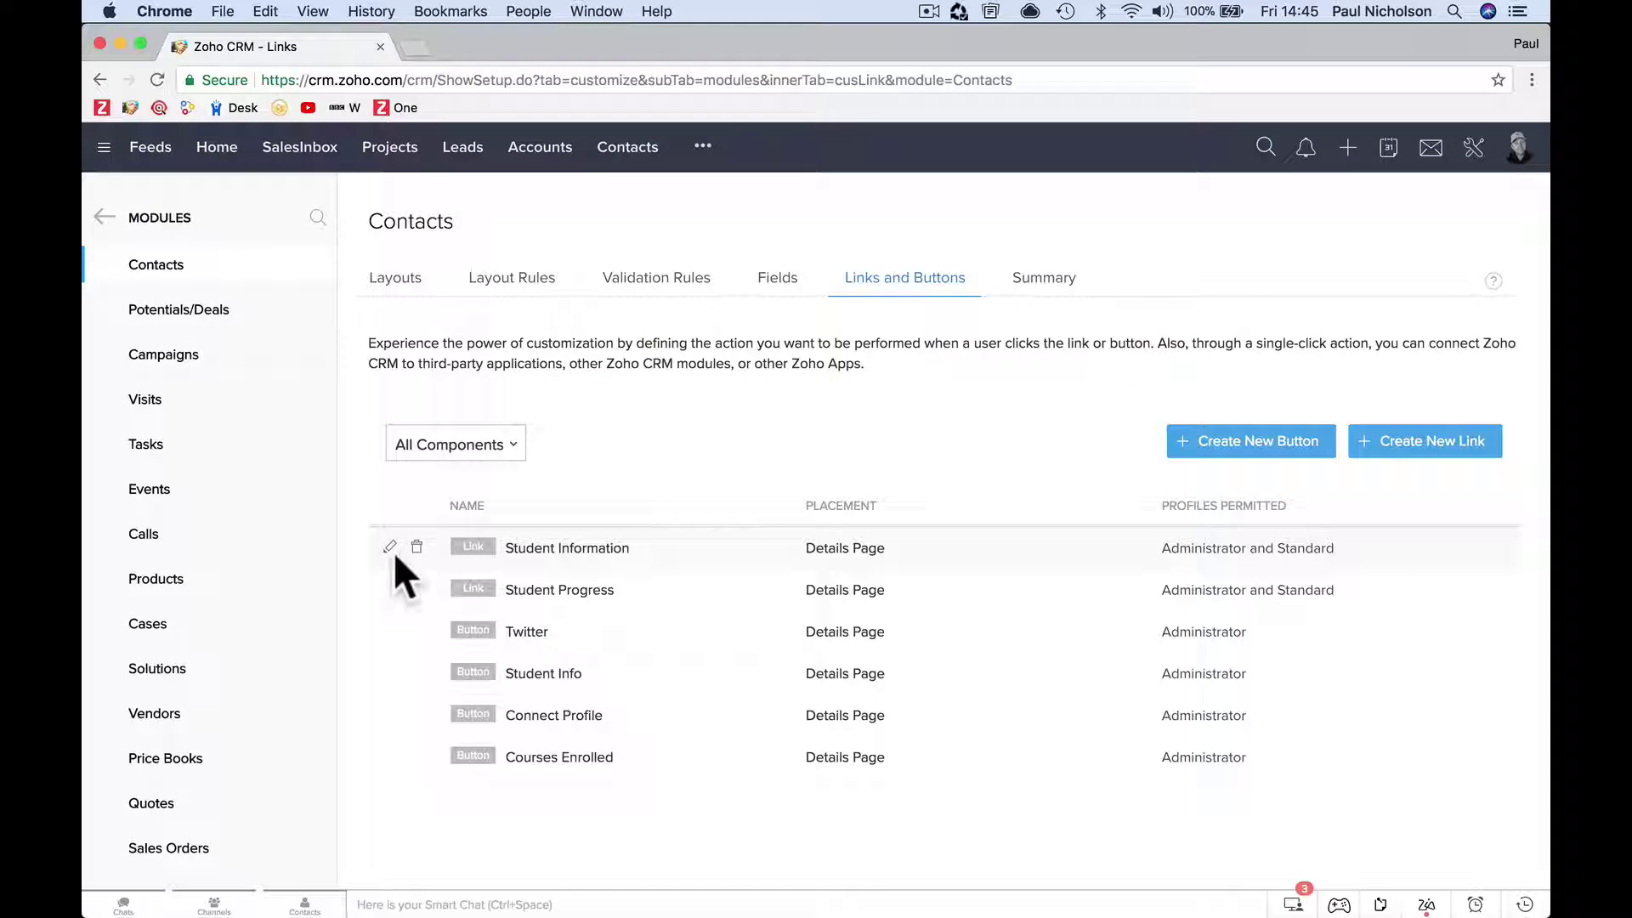
left_click(390, 547)
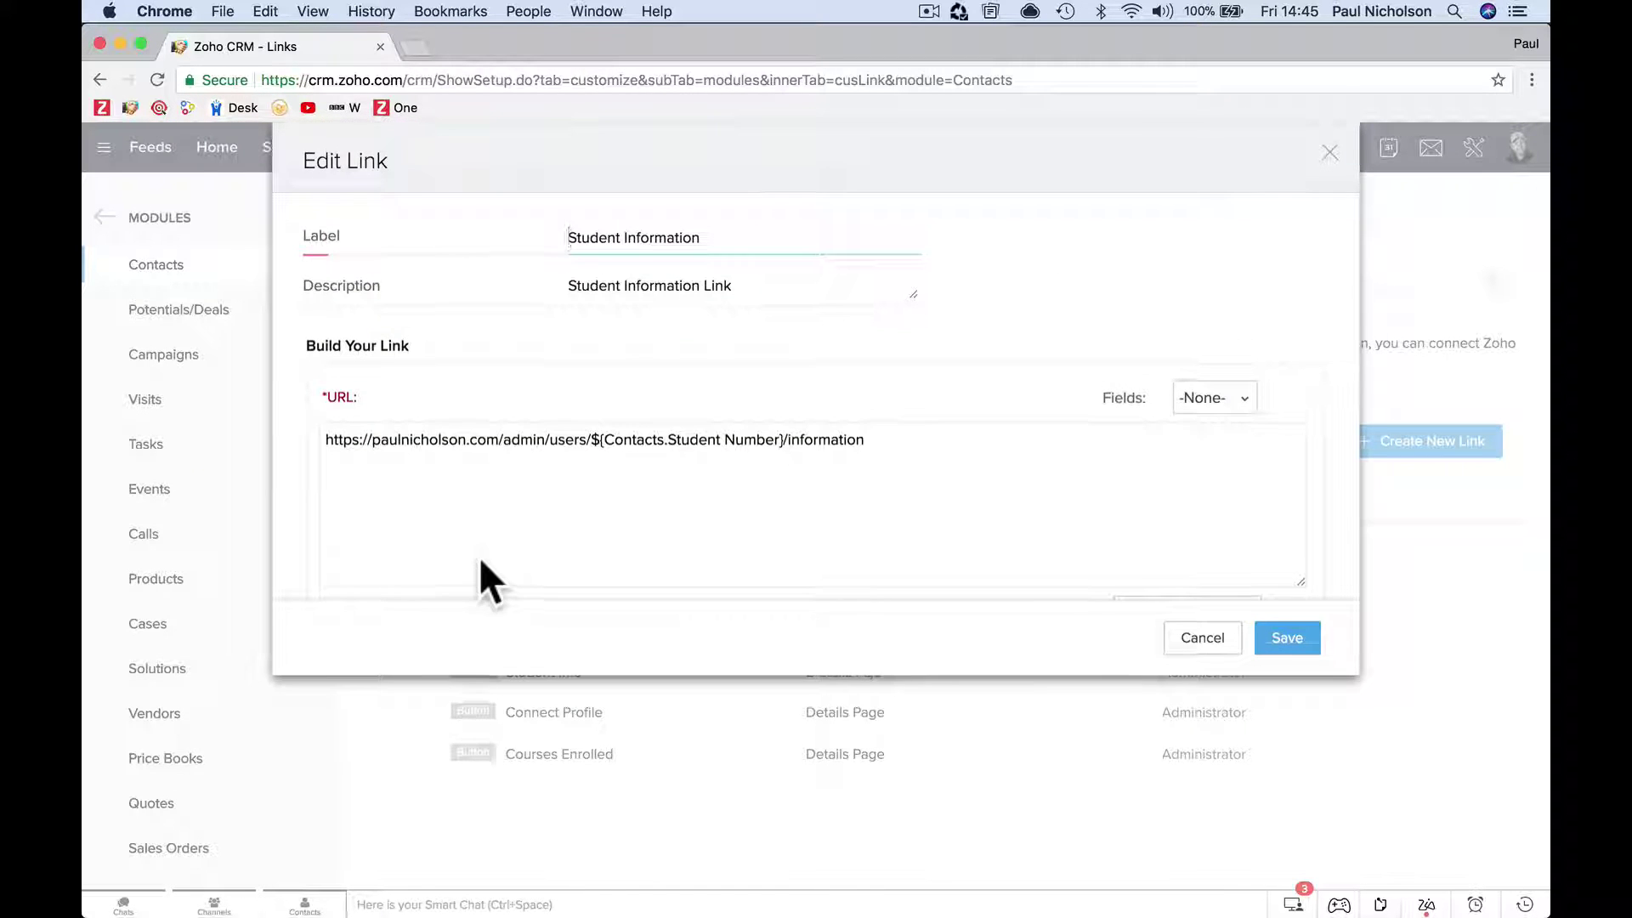
left_click(387, 455)
left_click(372, 440)
type("training.")
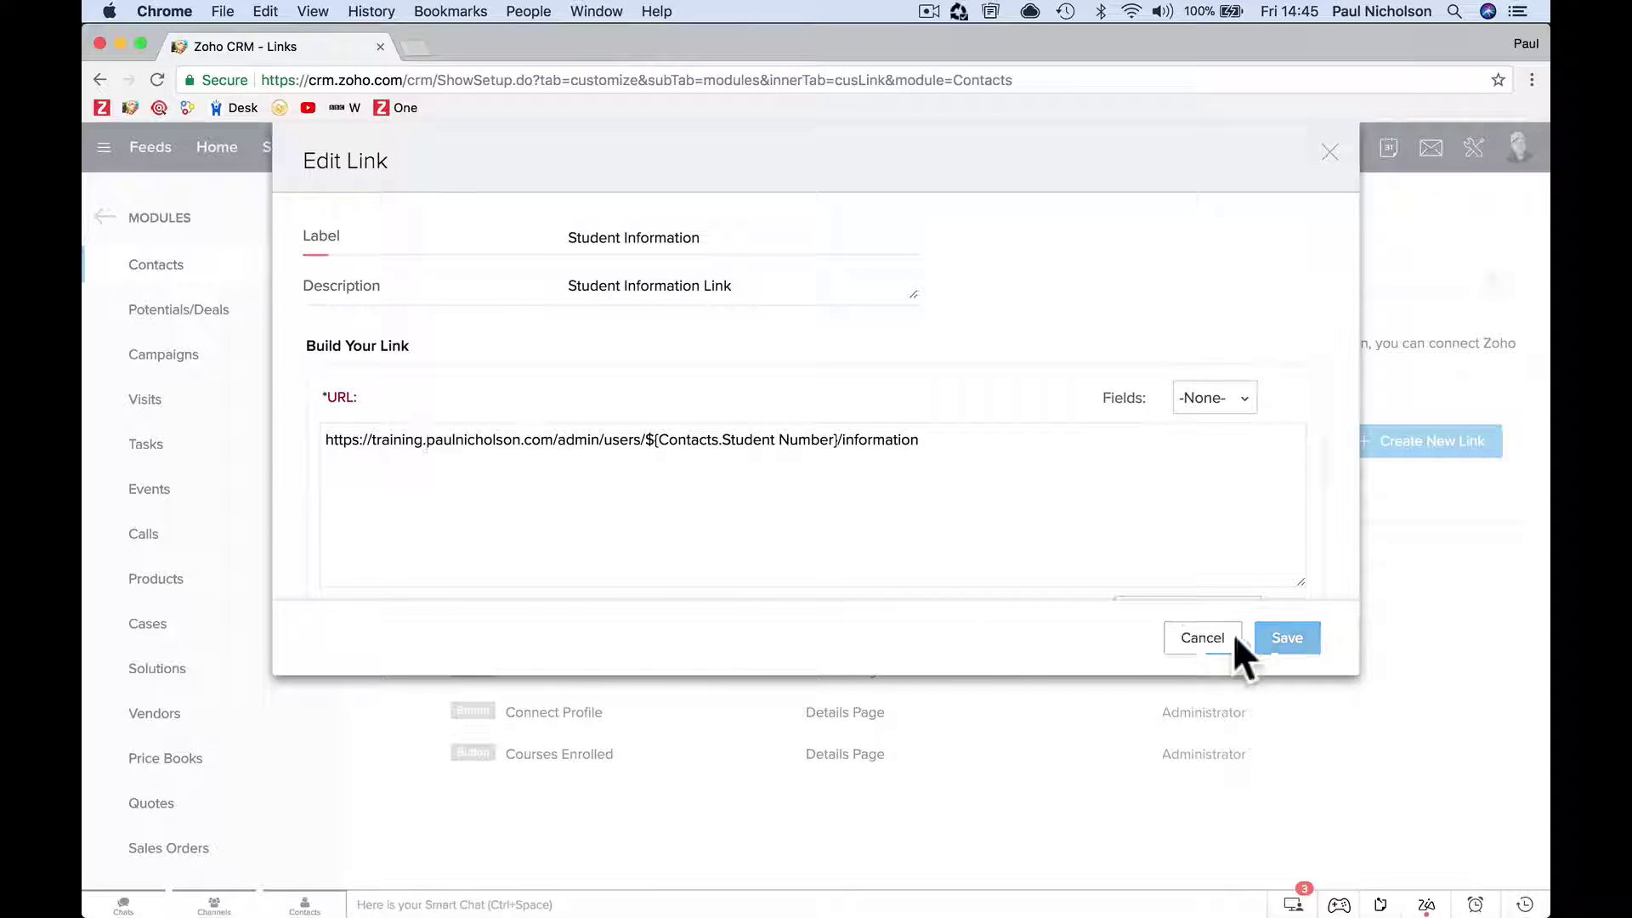
left_click(1267, 639)
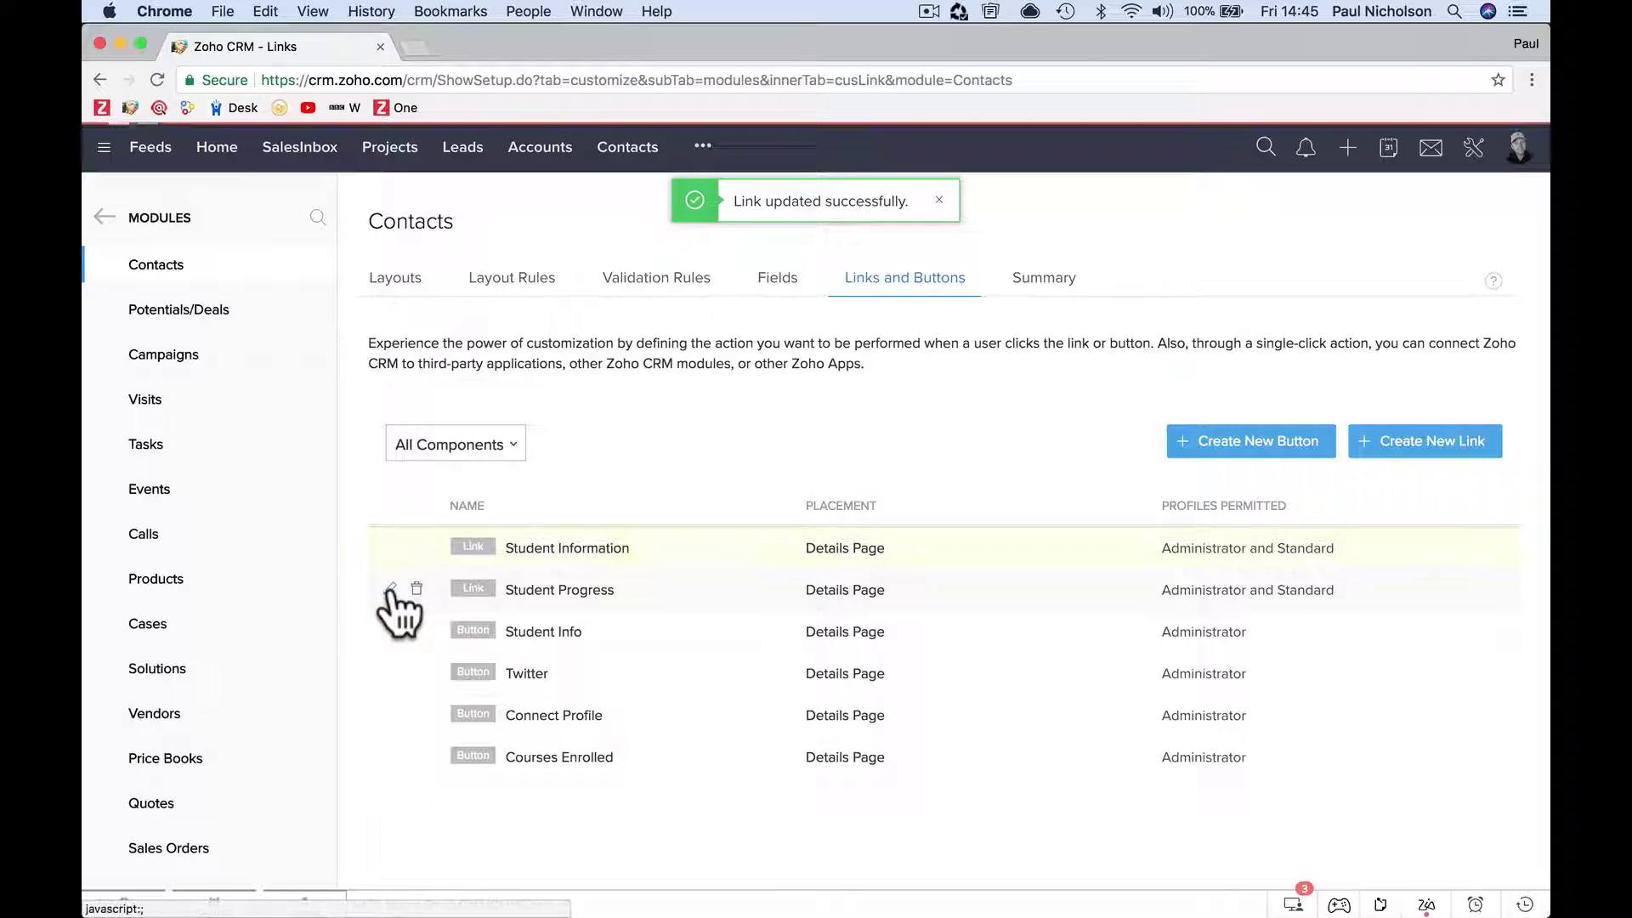
left_click(390, 590)
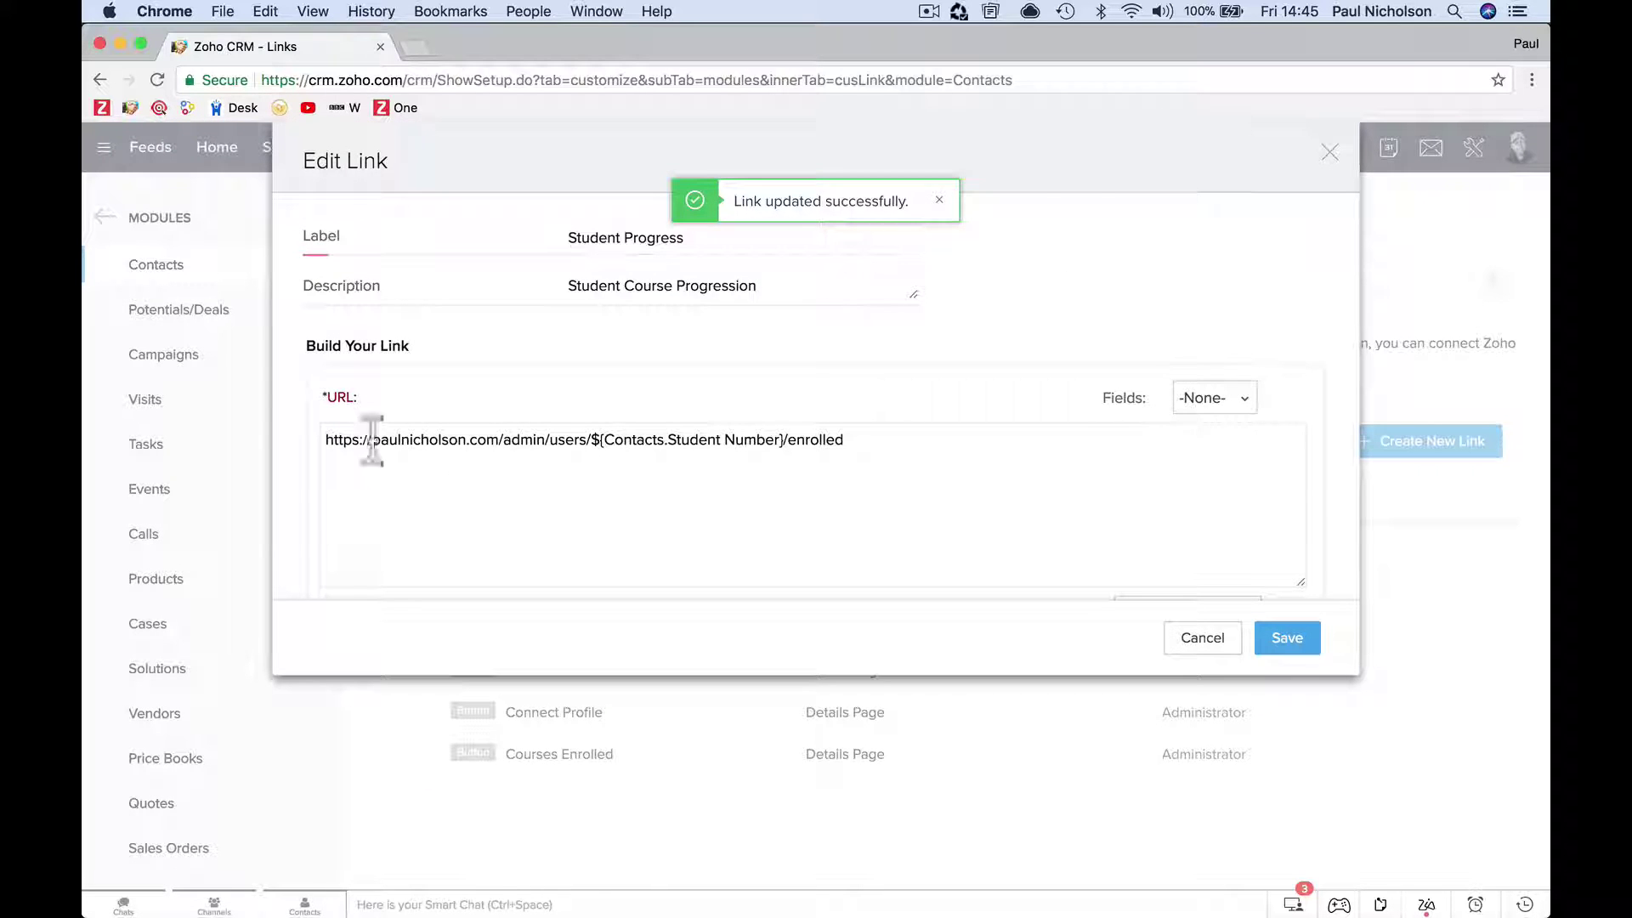
left_click(372, 439)
type("training.")
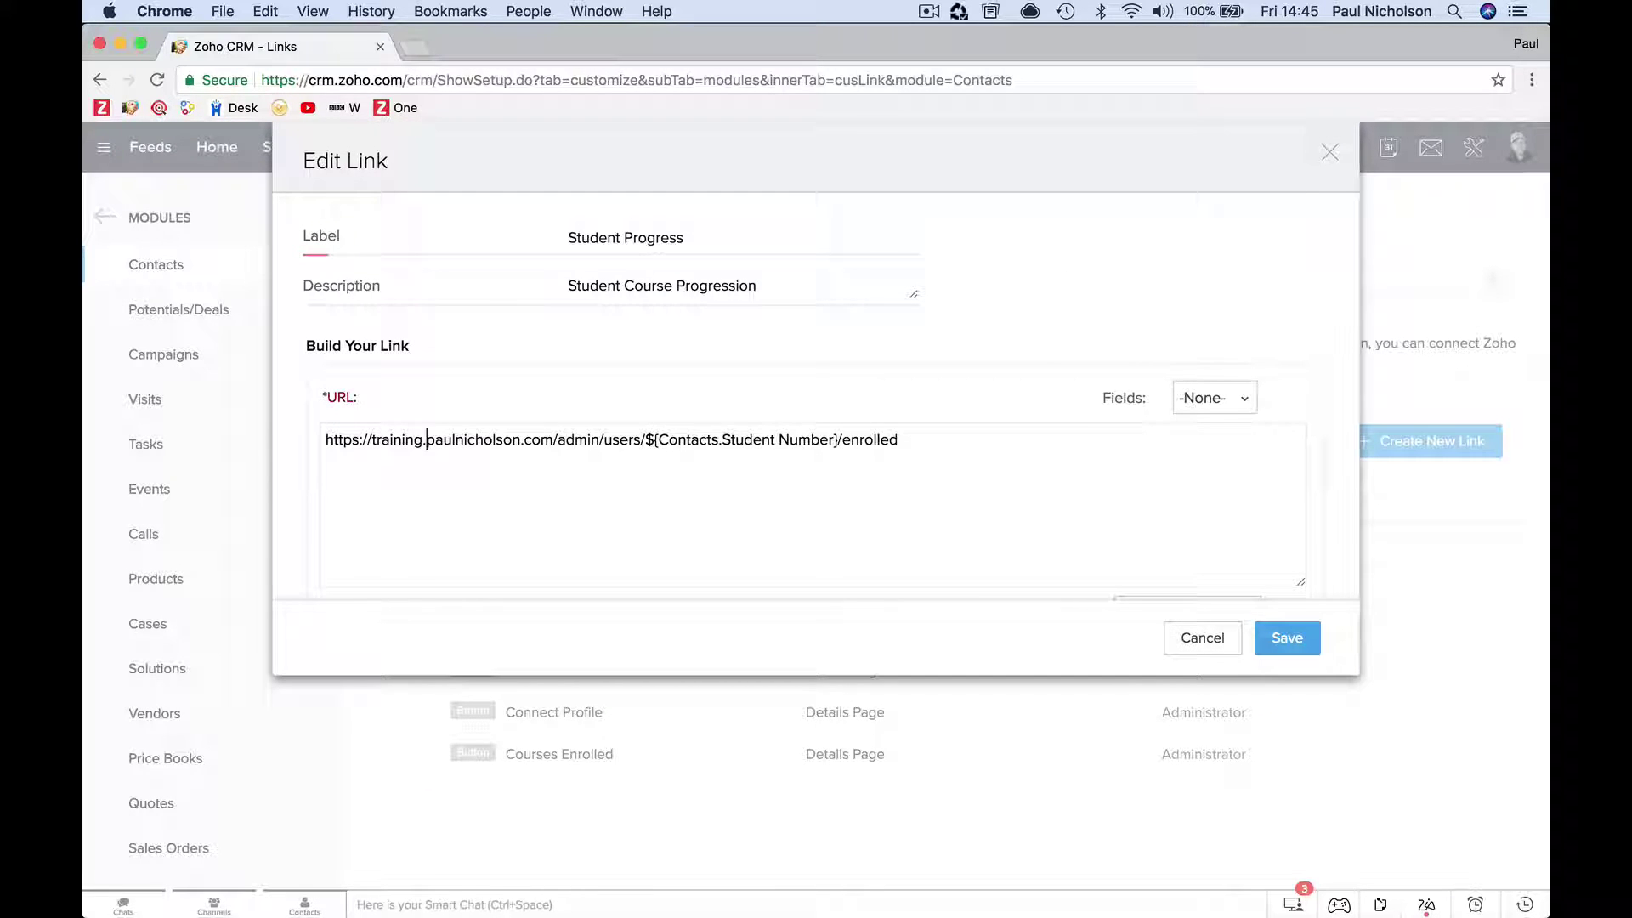
left_click(1260, 636)
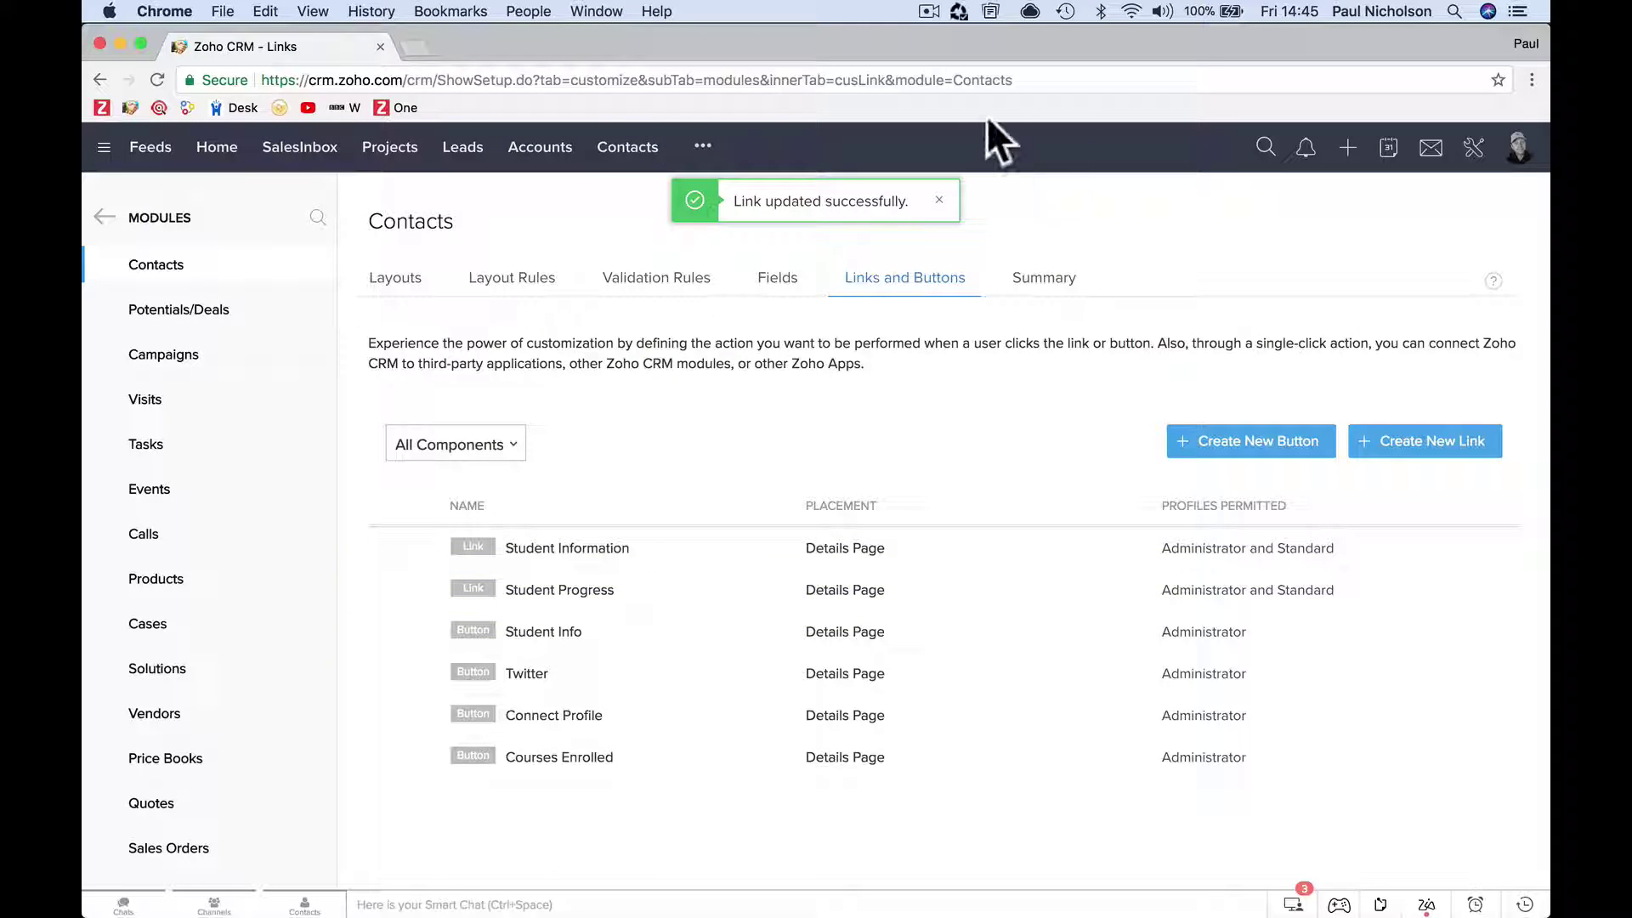
left_click(626, 148)
Open the test student's contact and verify both training admin pages open, closing each tab.
scroll(587, 340, "down", 20)
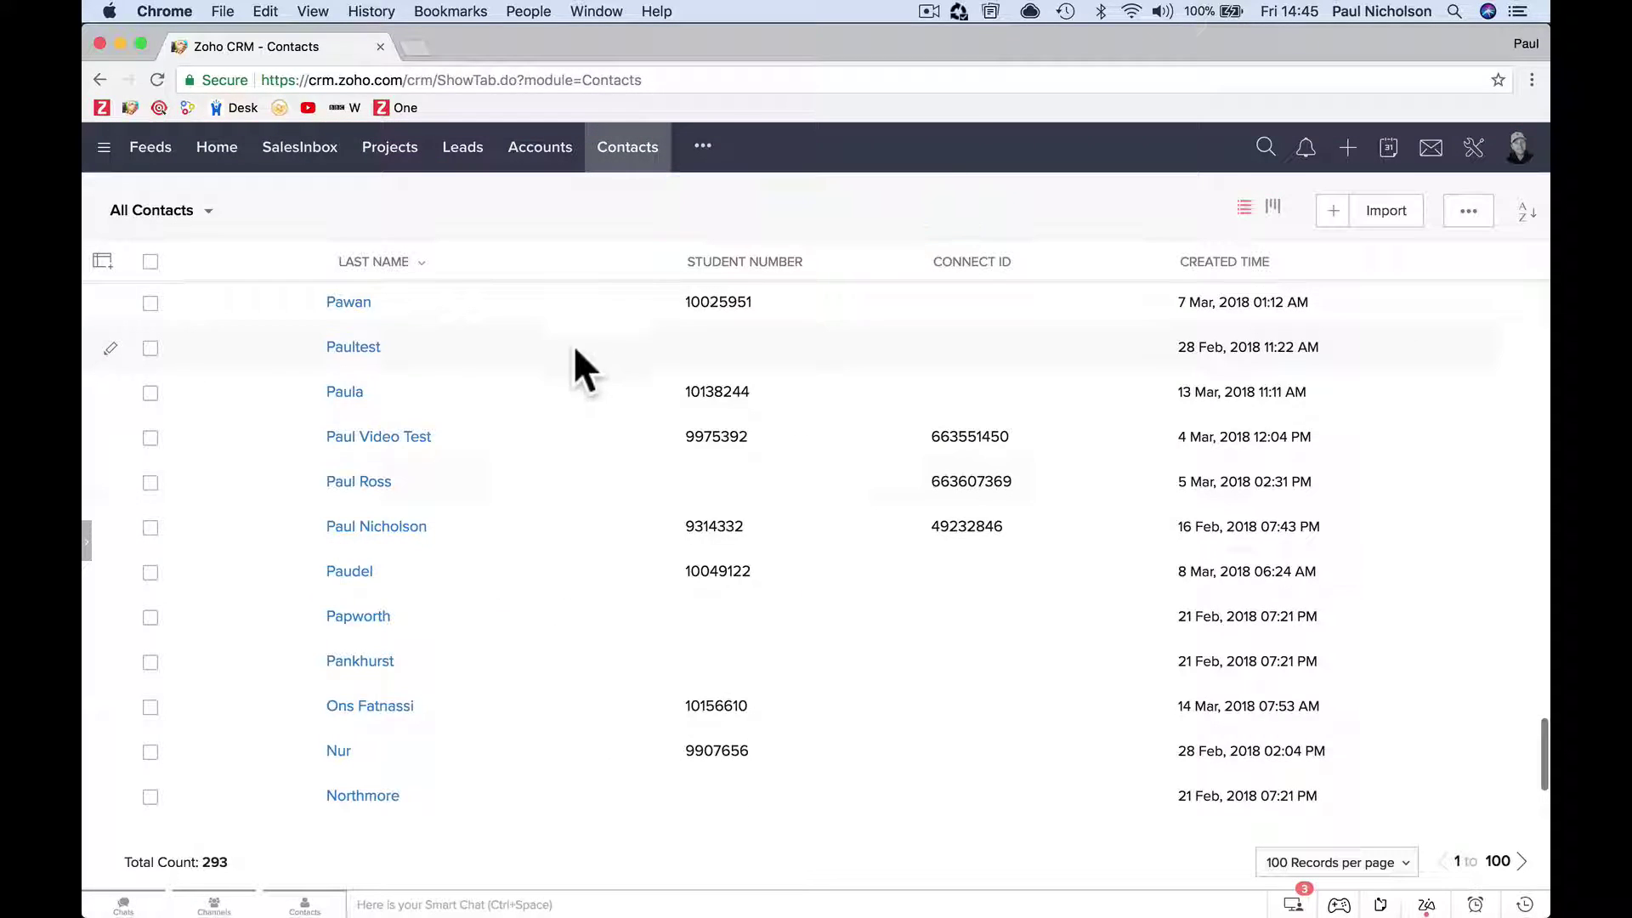
scroll(522, 477, "up", 5)
scroll(522, 492, "down", 2)
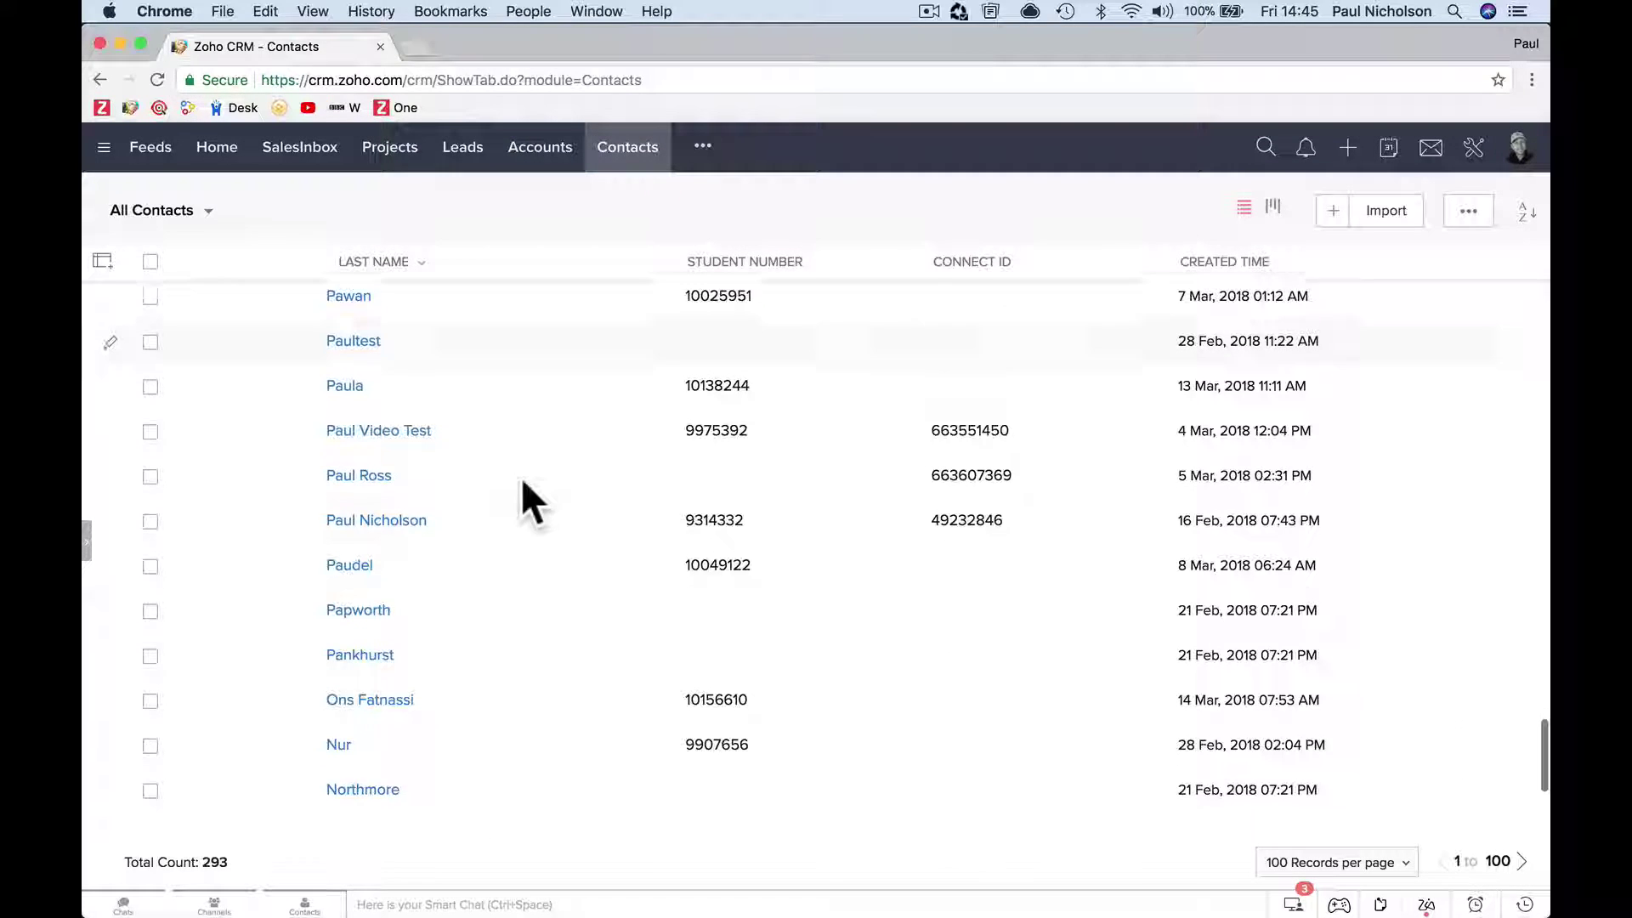
left_click(394, 520)
scroll(259, 714, "down", 5)
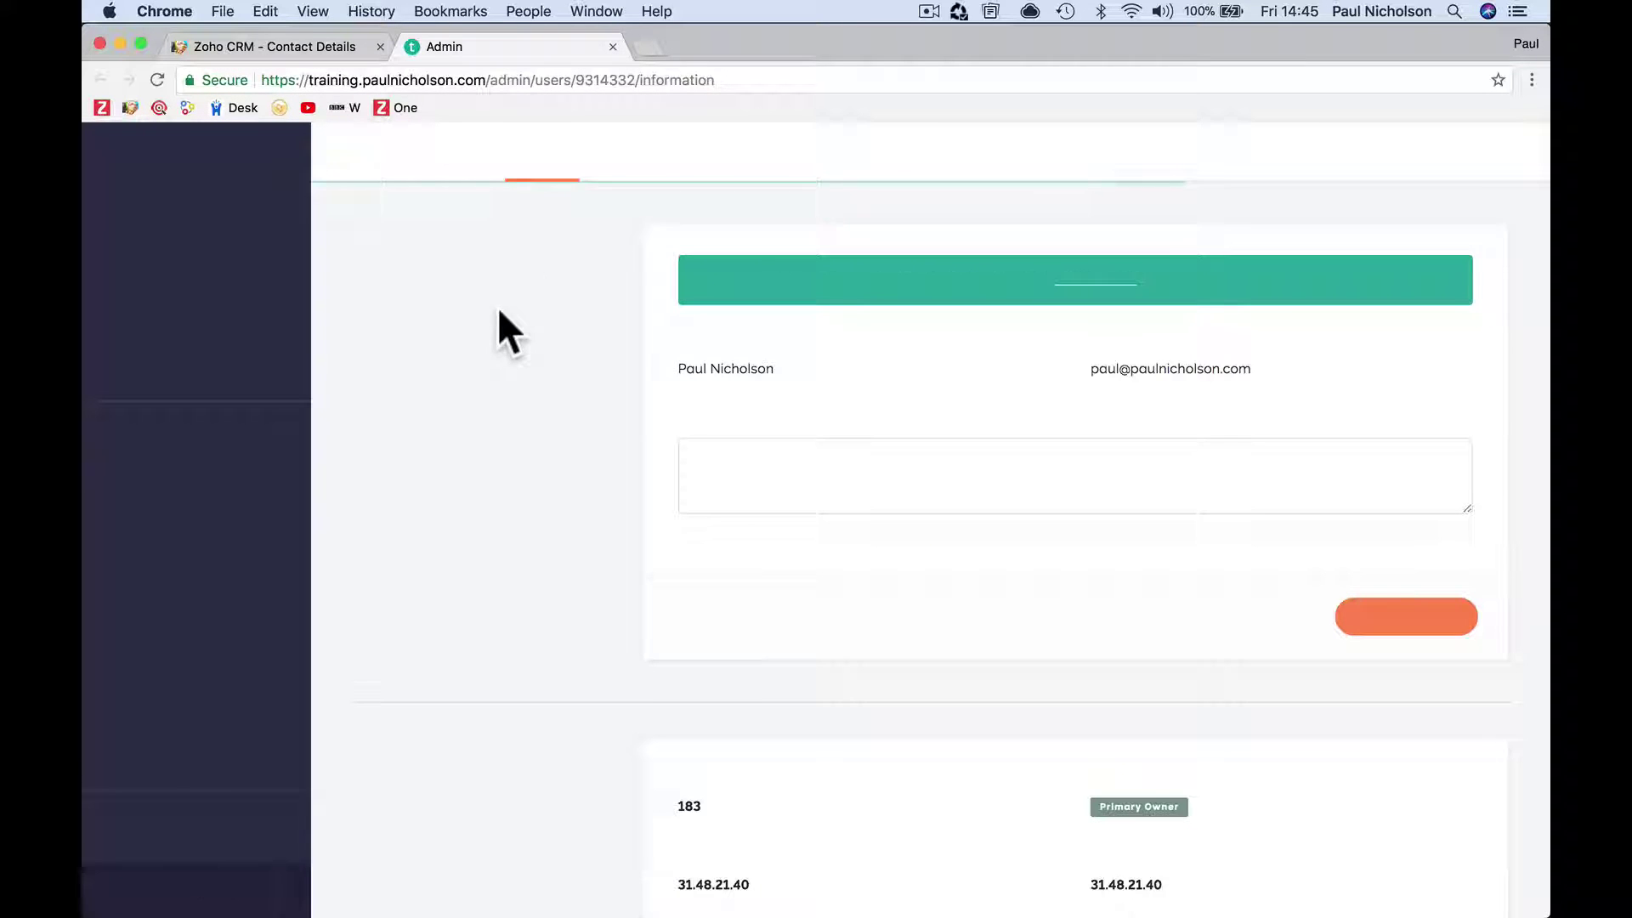
left_click(613, 47)
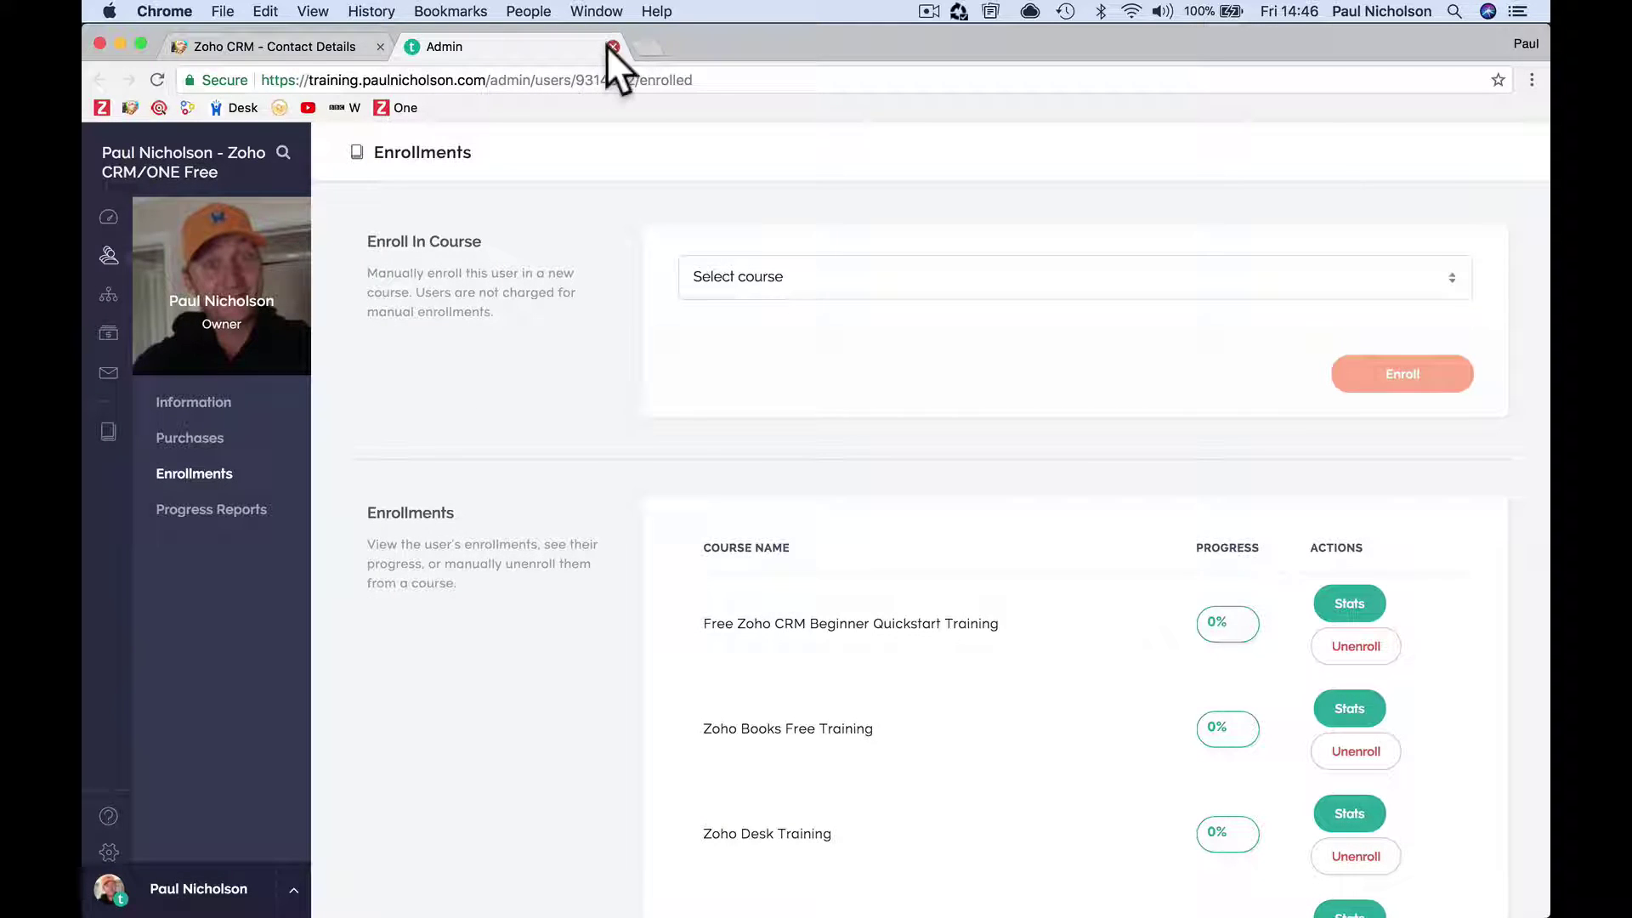
left_click(613, 47)
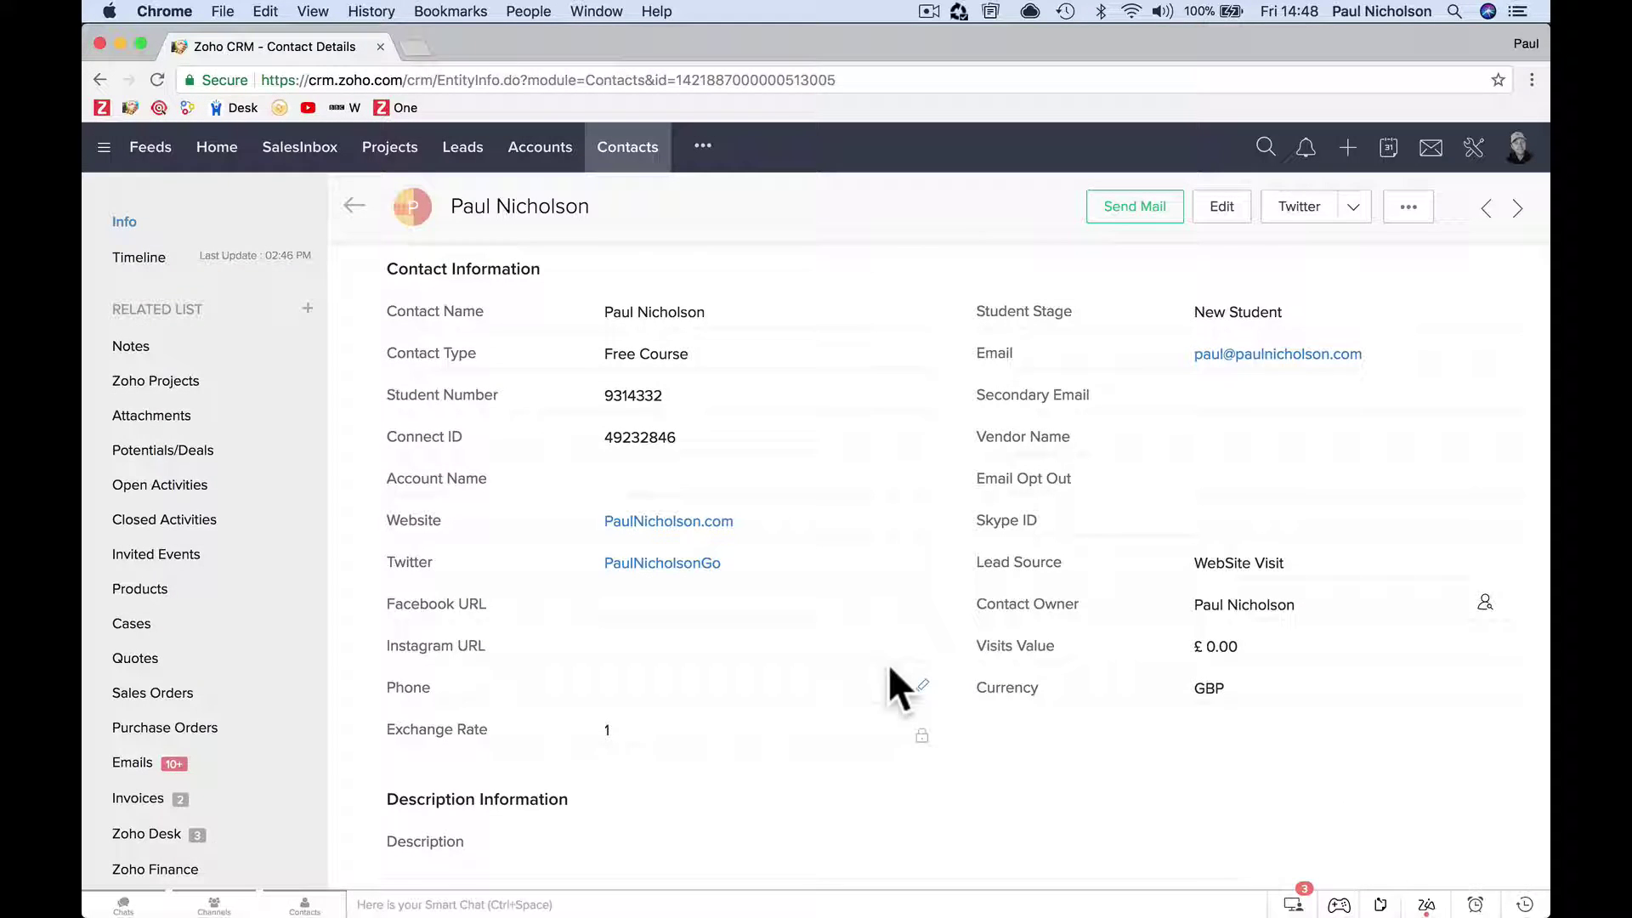
Expand the contact's Receivables & Payables section, which shows no Zoho Finance transactions.
scroll(889, 664, "down", 5)
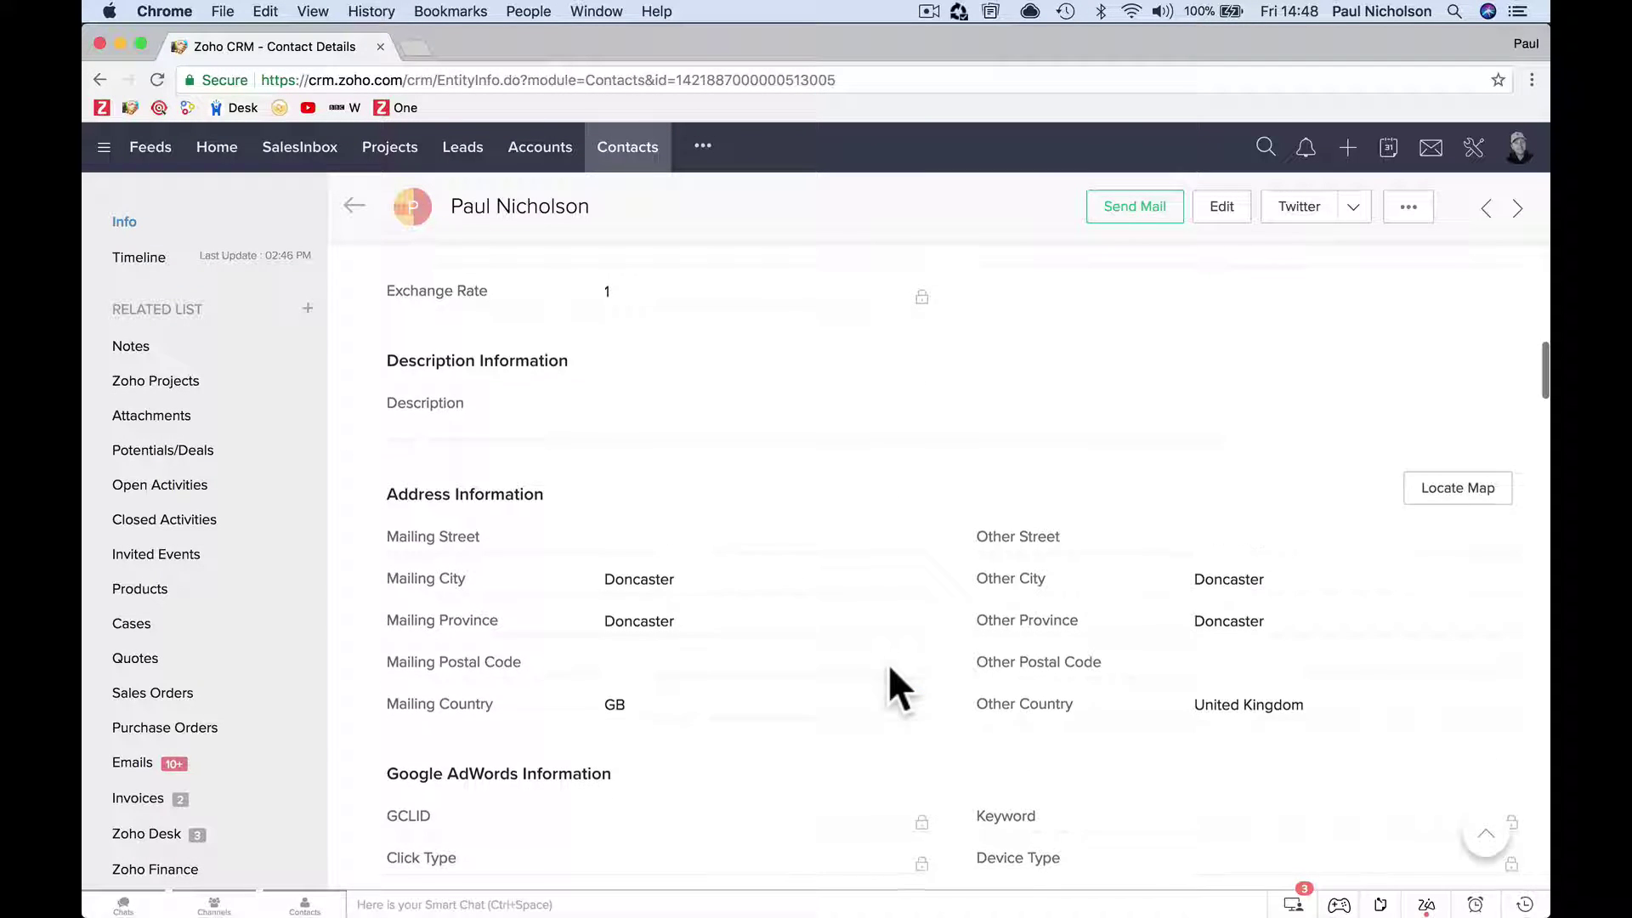
scroll(889, 665, "up", 15)
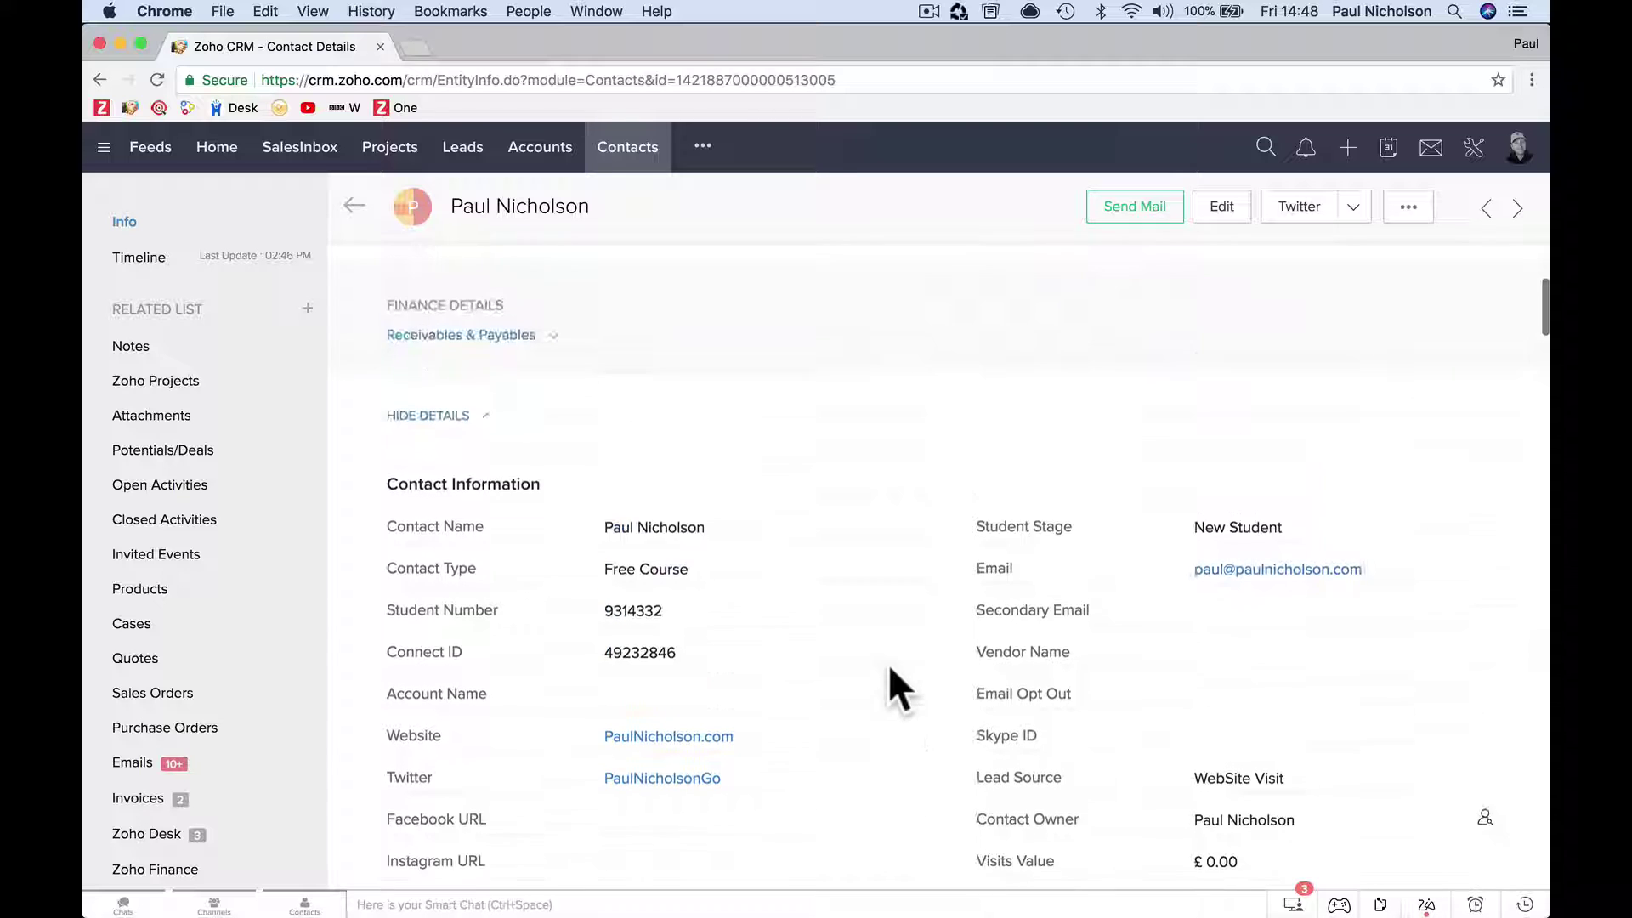
left_click(561, 447)
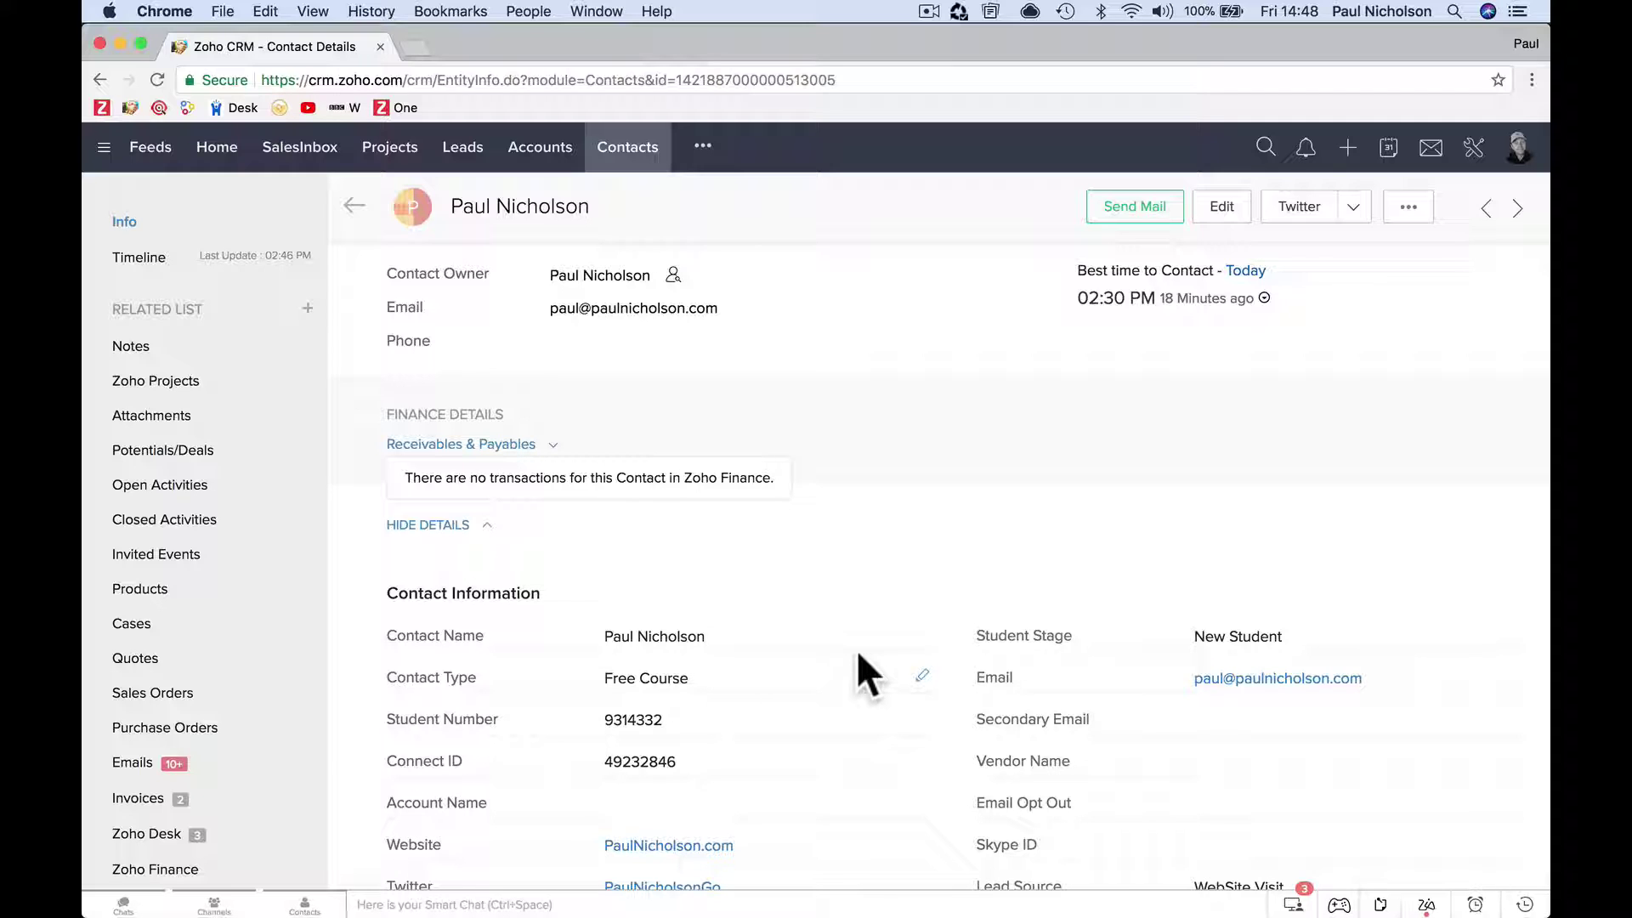
scroll(930, 539, "down", 15)
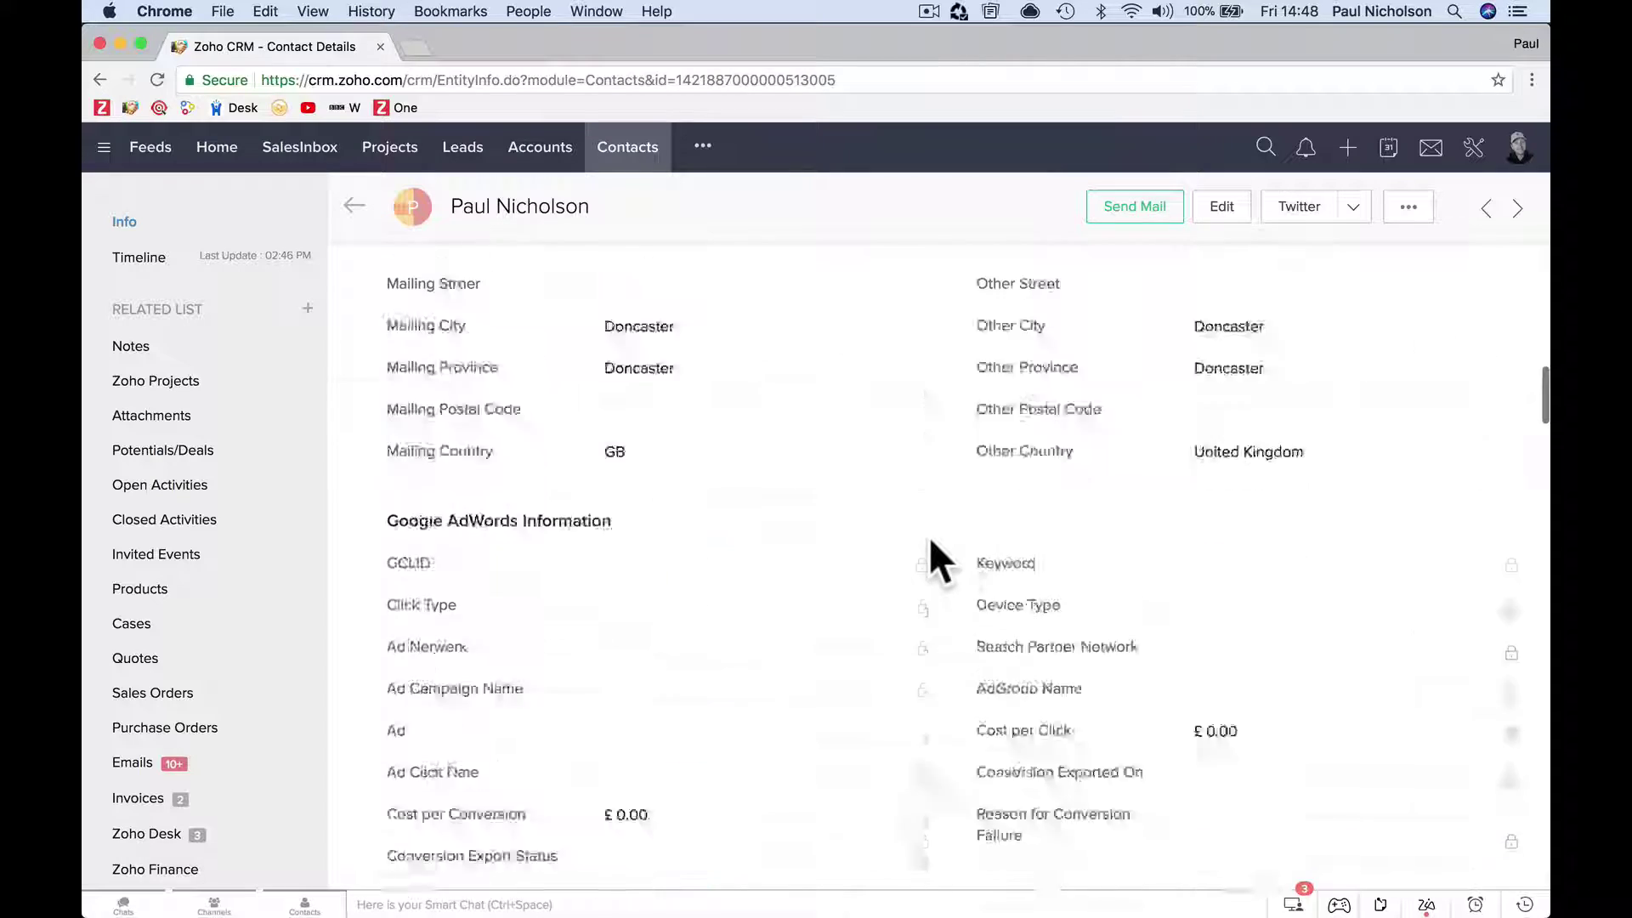
scroll(931, 545, "up", 10)
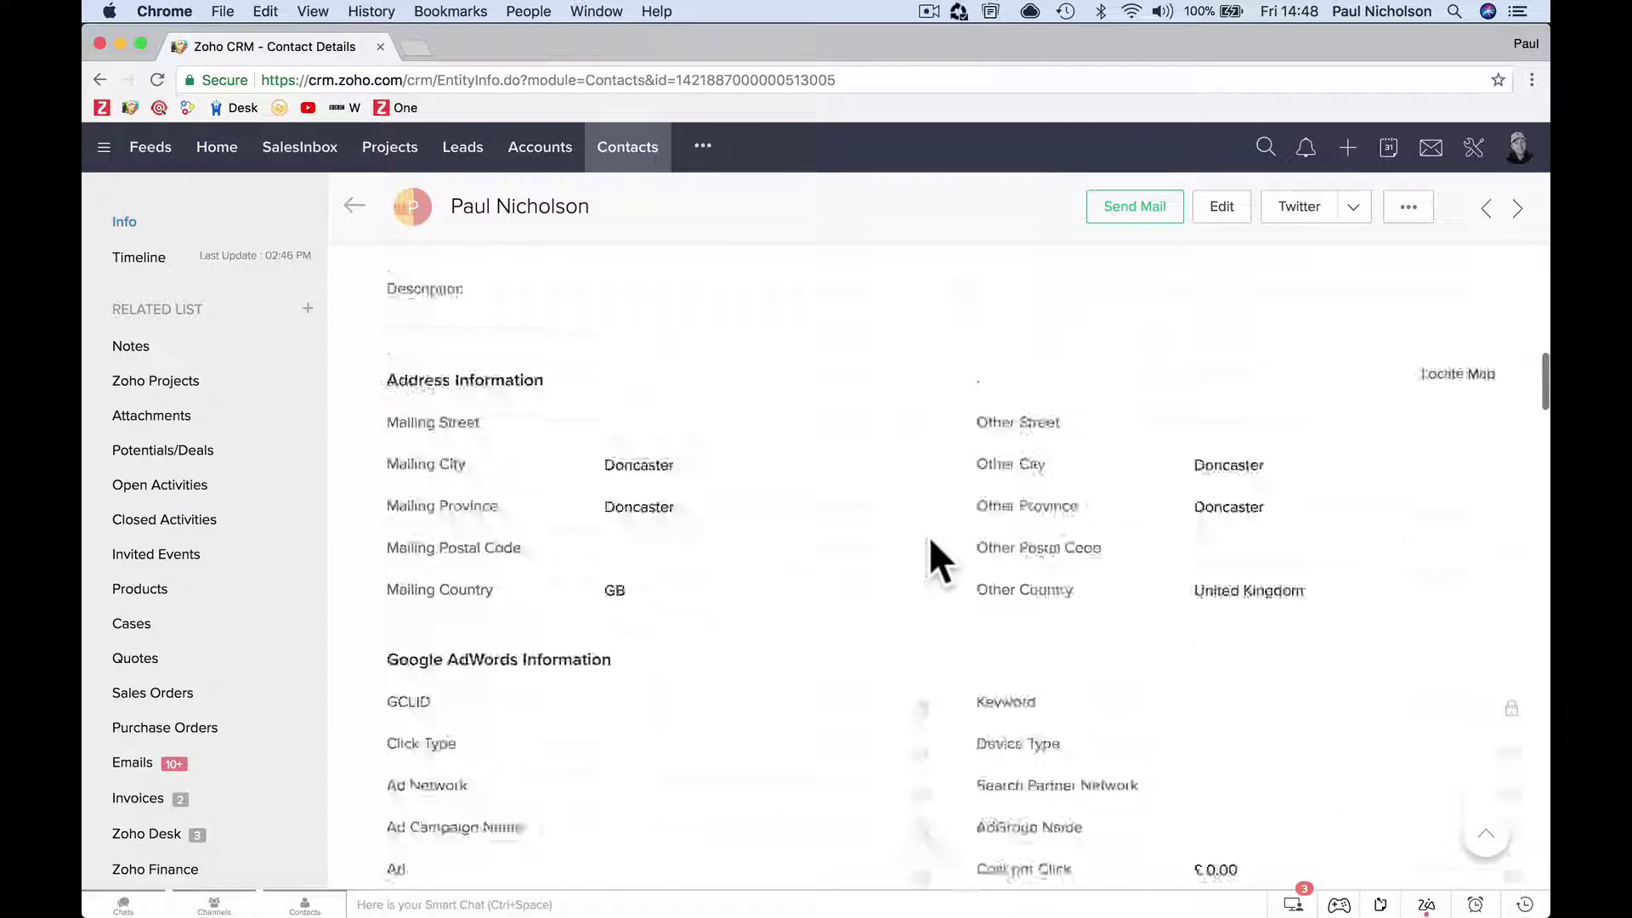
scroll(930, 539, "up", 8)
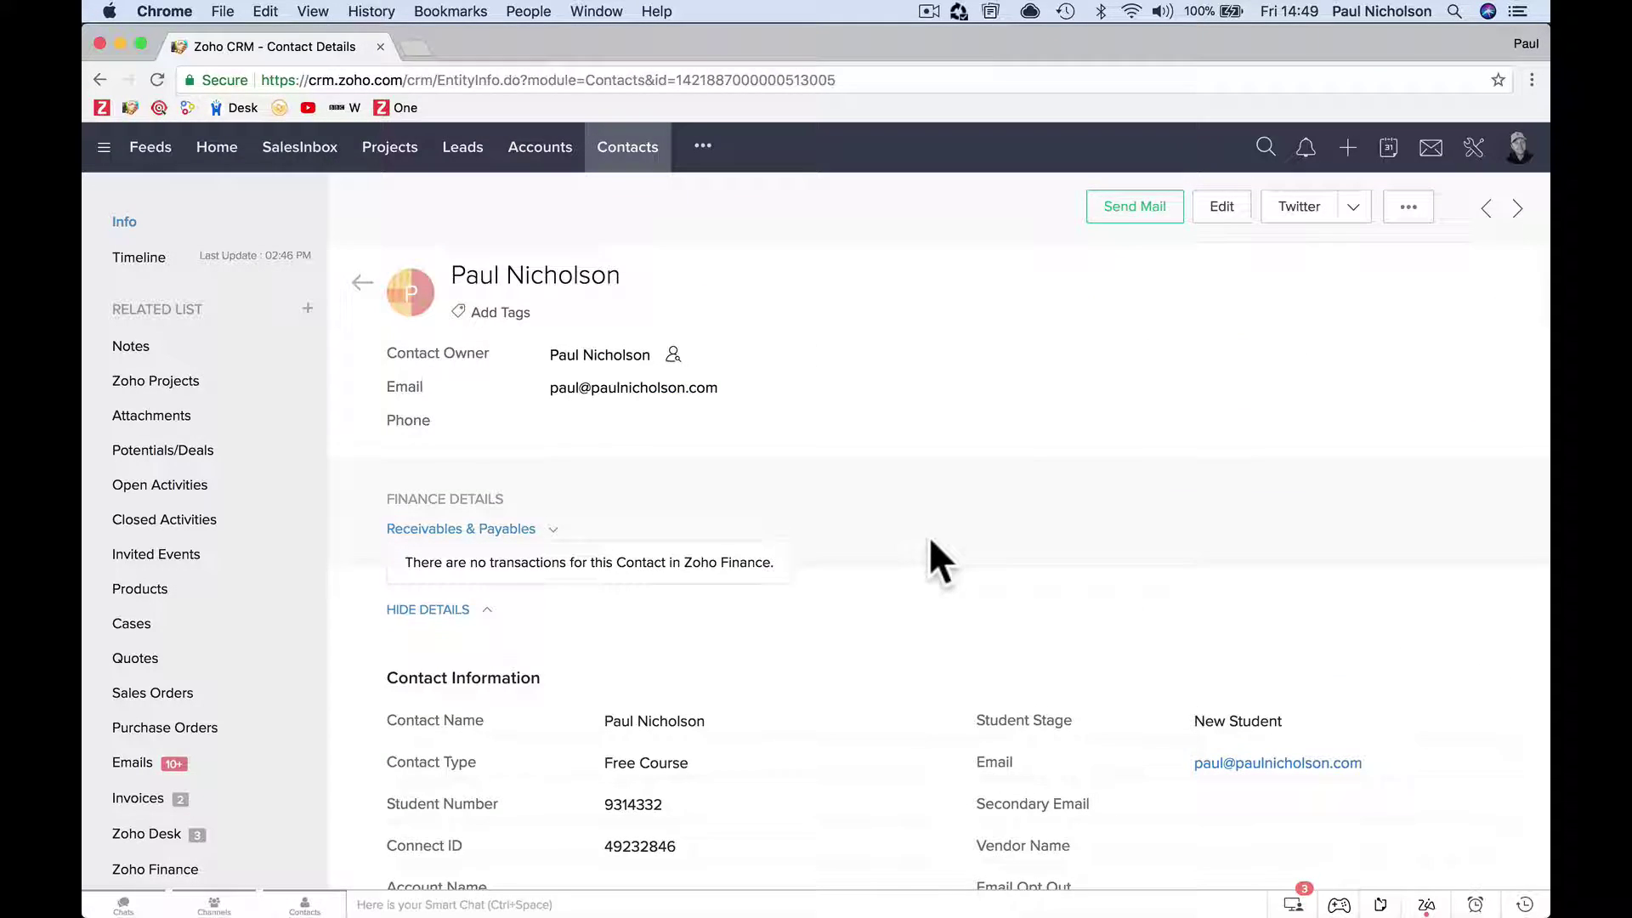